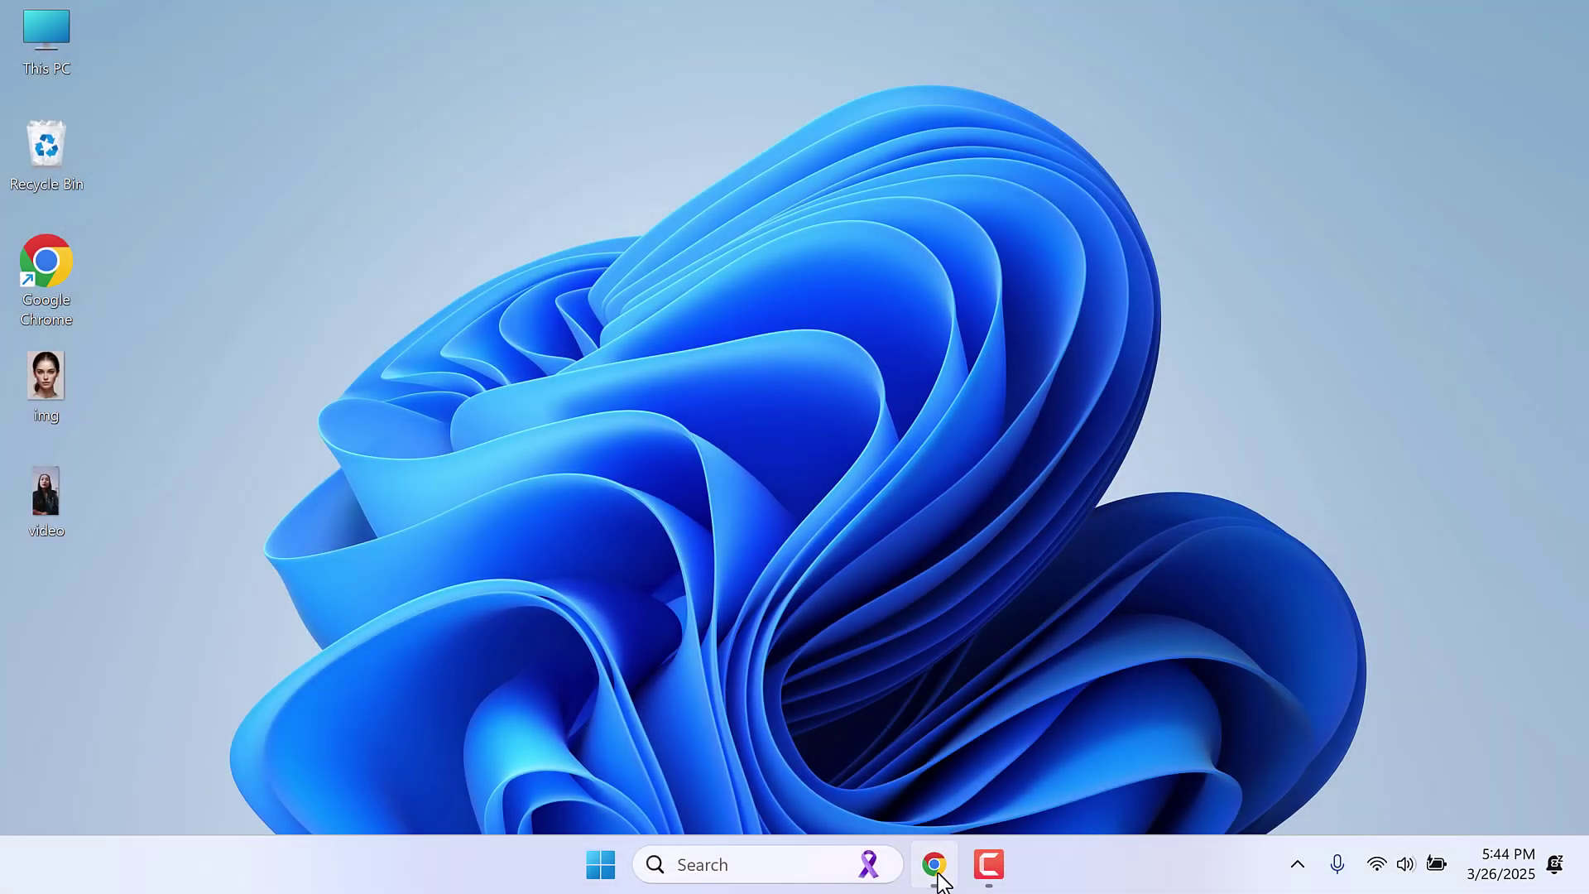
- Open Chrome and look through the Deep-Live-Cam GitHub repository's file list and README
left_click(935, 865)
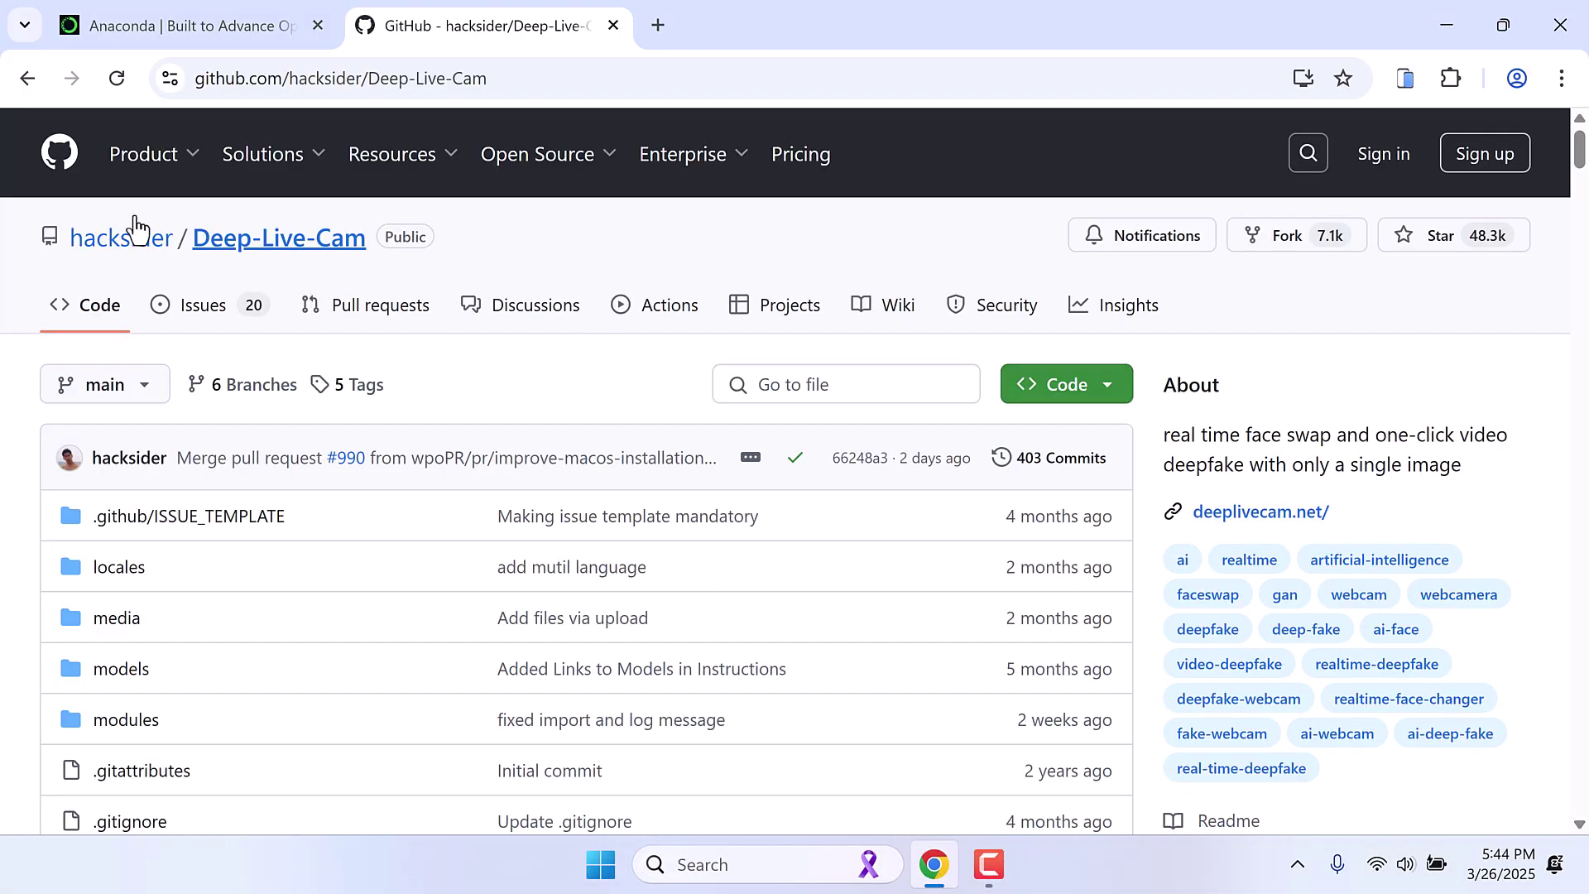
scroll(762, 521, "down", 6)
scroll(761, 521, "down", 20)
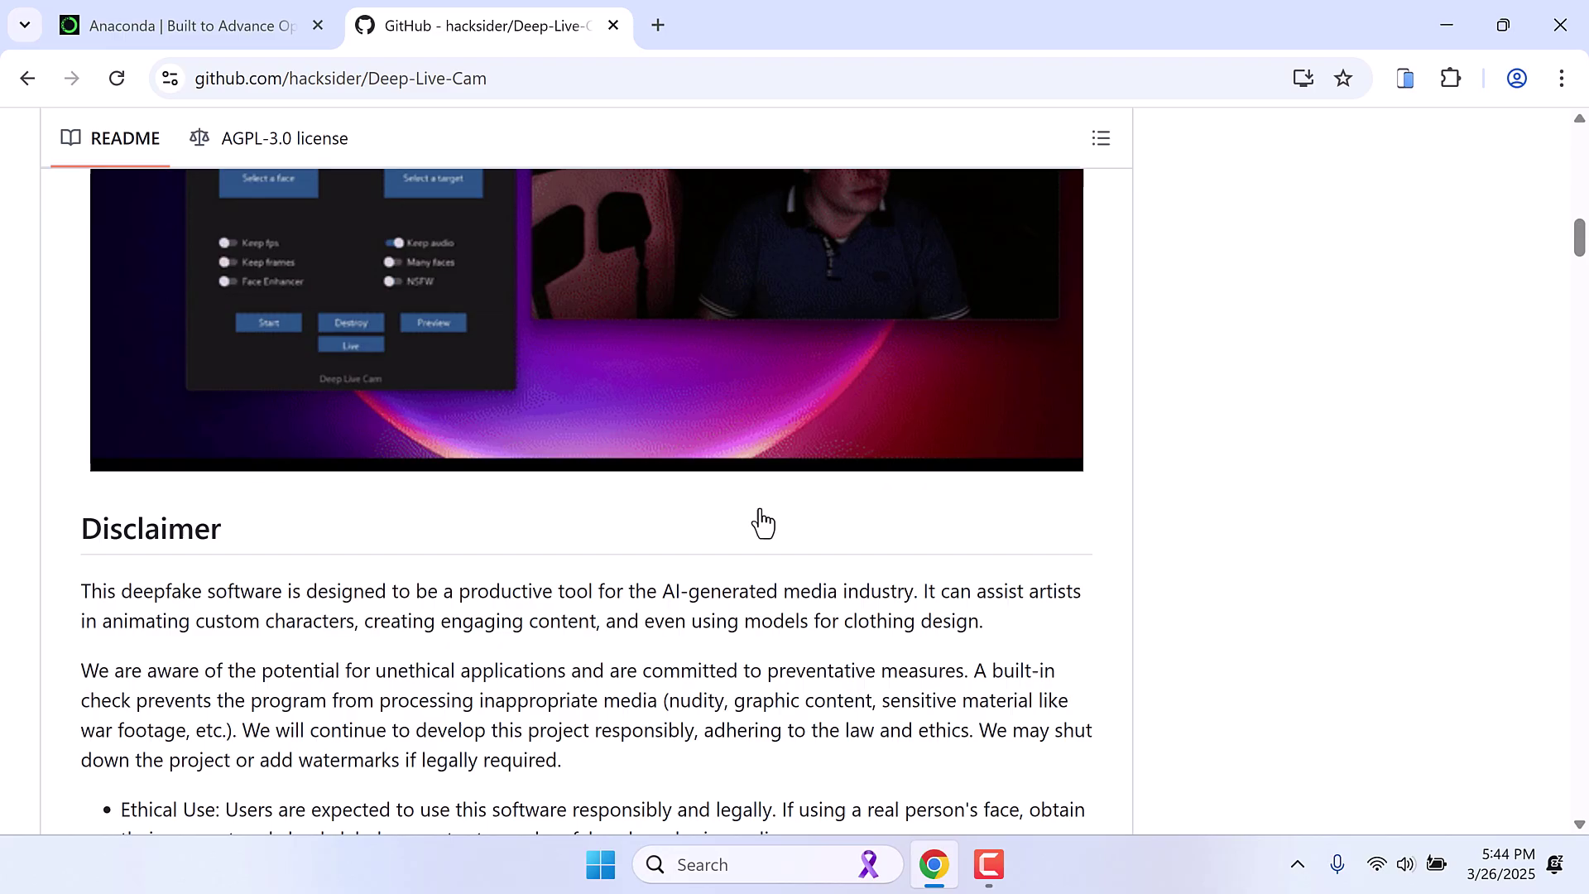
scroll(761, 521, "up", 20)
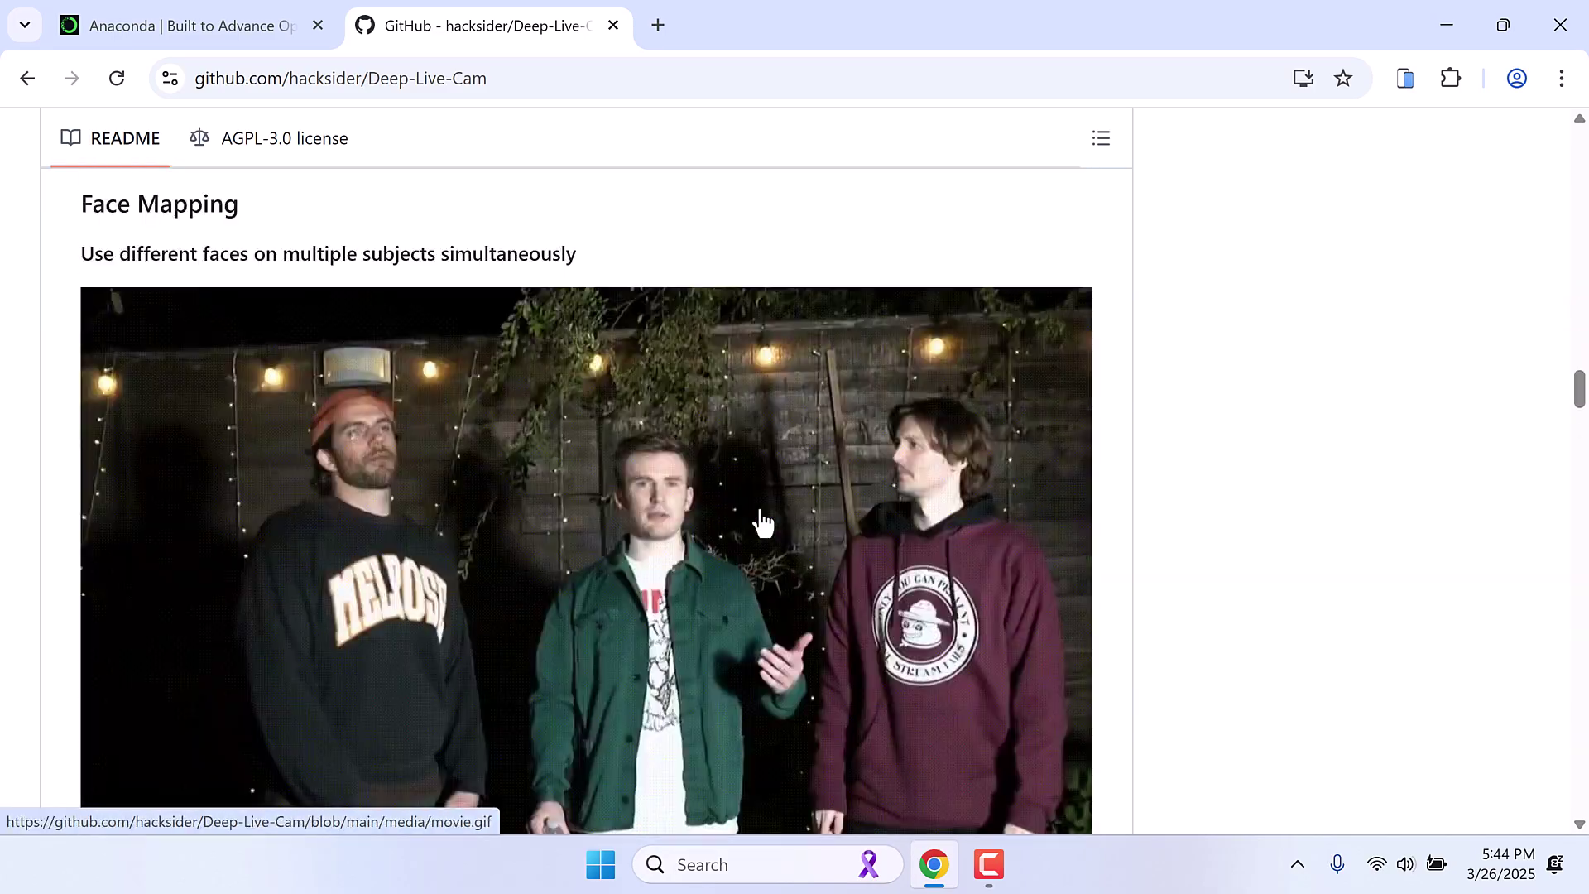
scroll(762, 521, "down", 15)
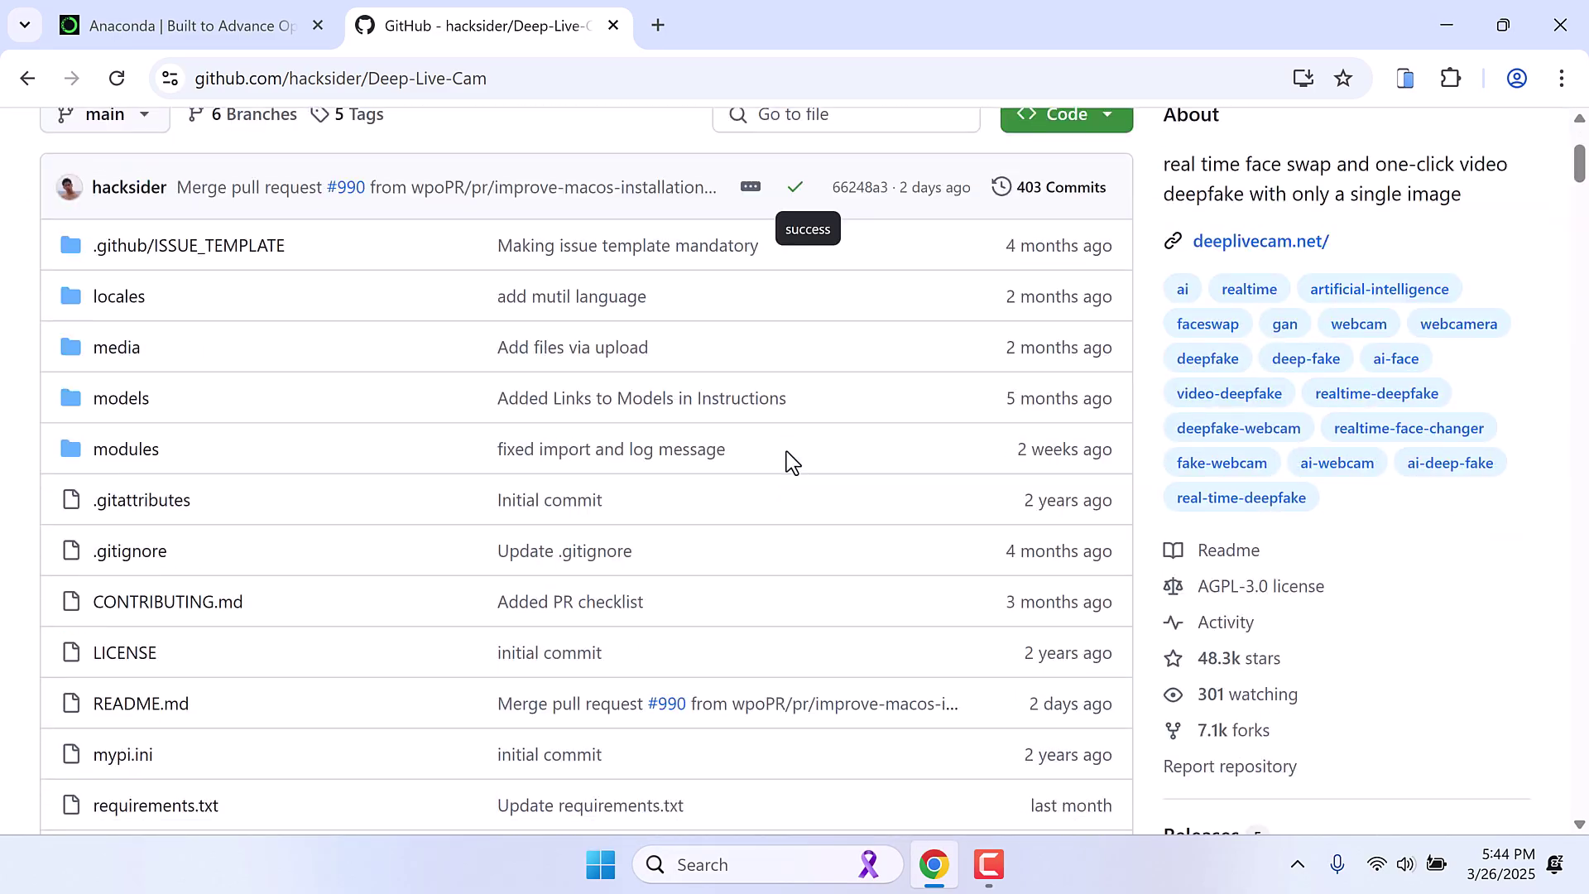
scroll(483, 489, "down", 5)
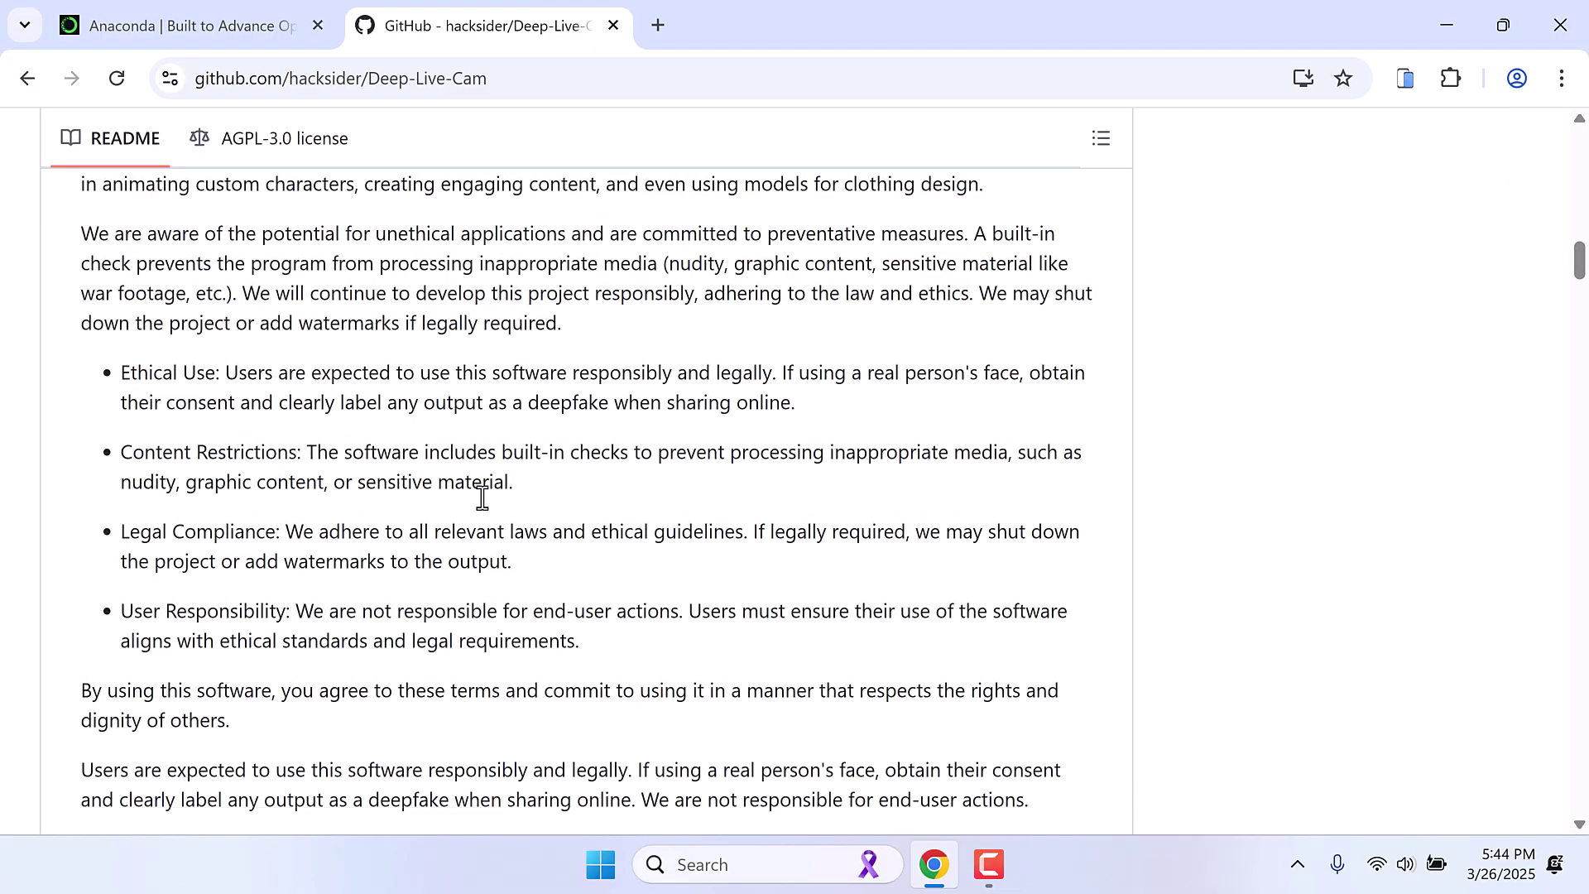
scroll(653, 472, "up", 15)
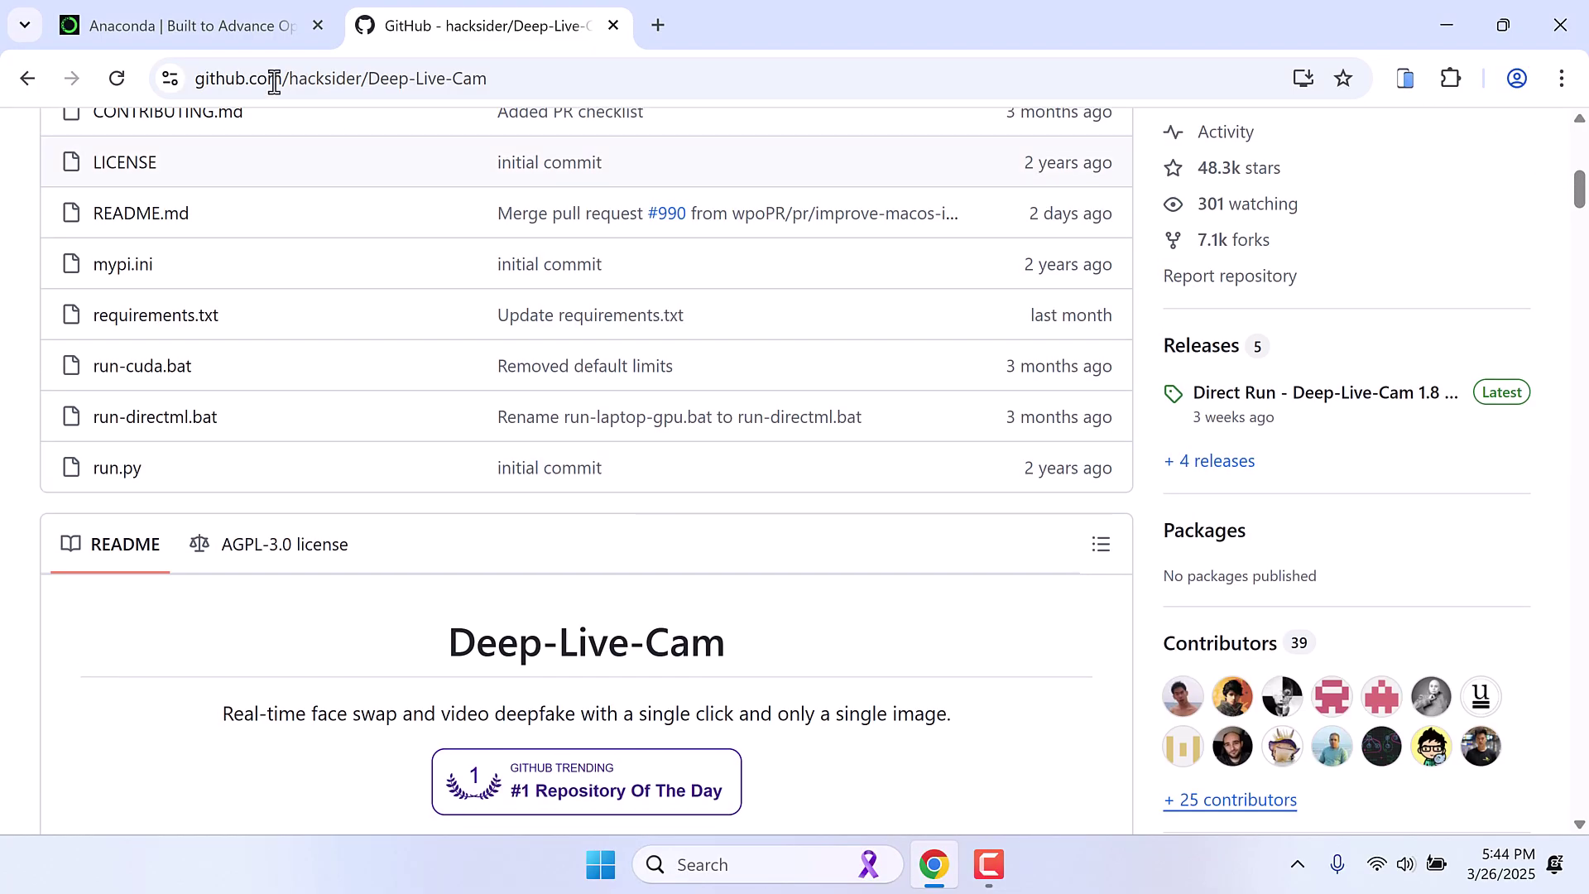
- Go to Anaconda's free download page, skip the registration, and review the available installers
left_click(202, 24)
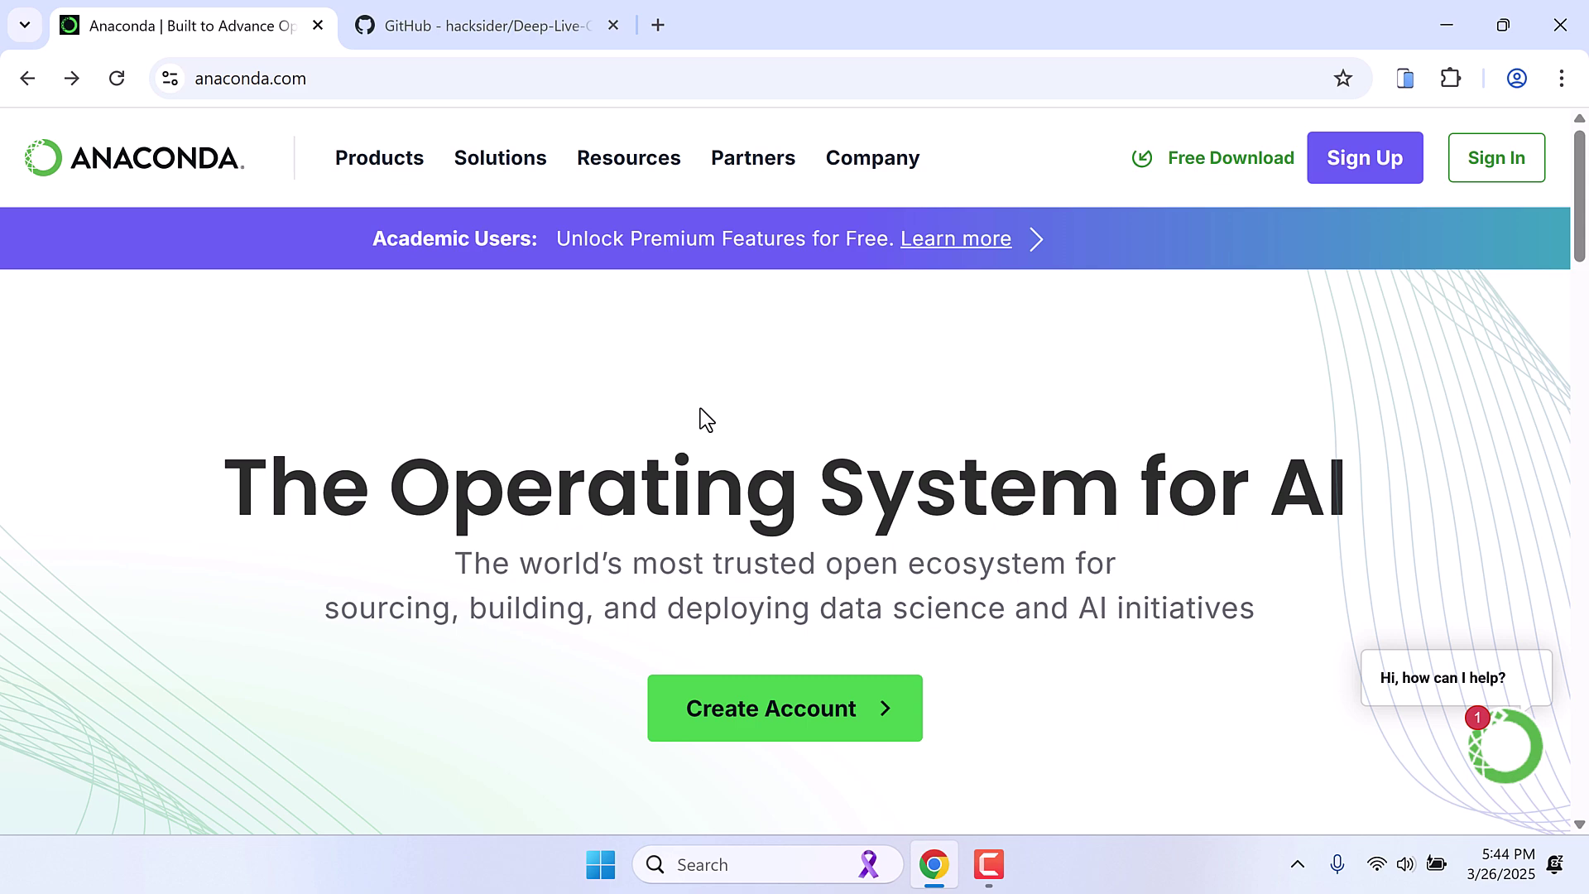
left_click(1219, 159)
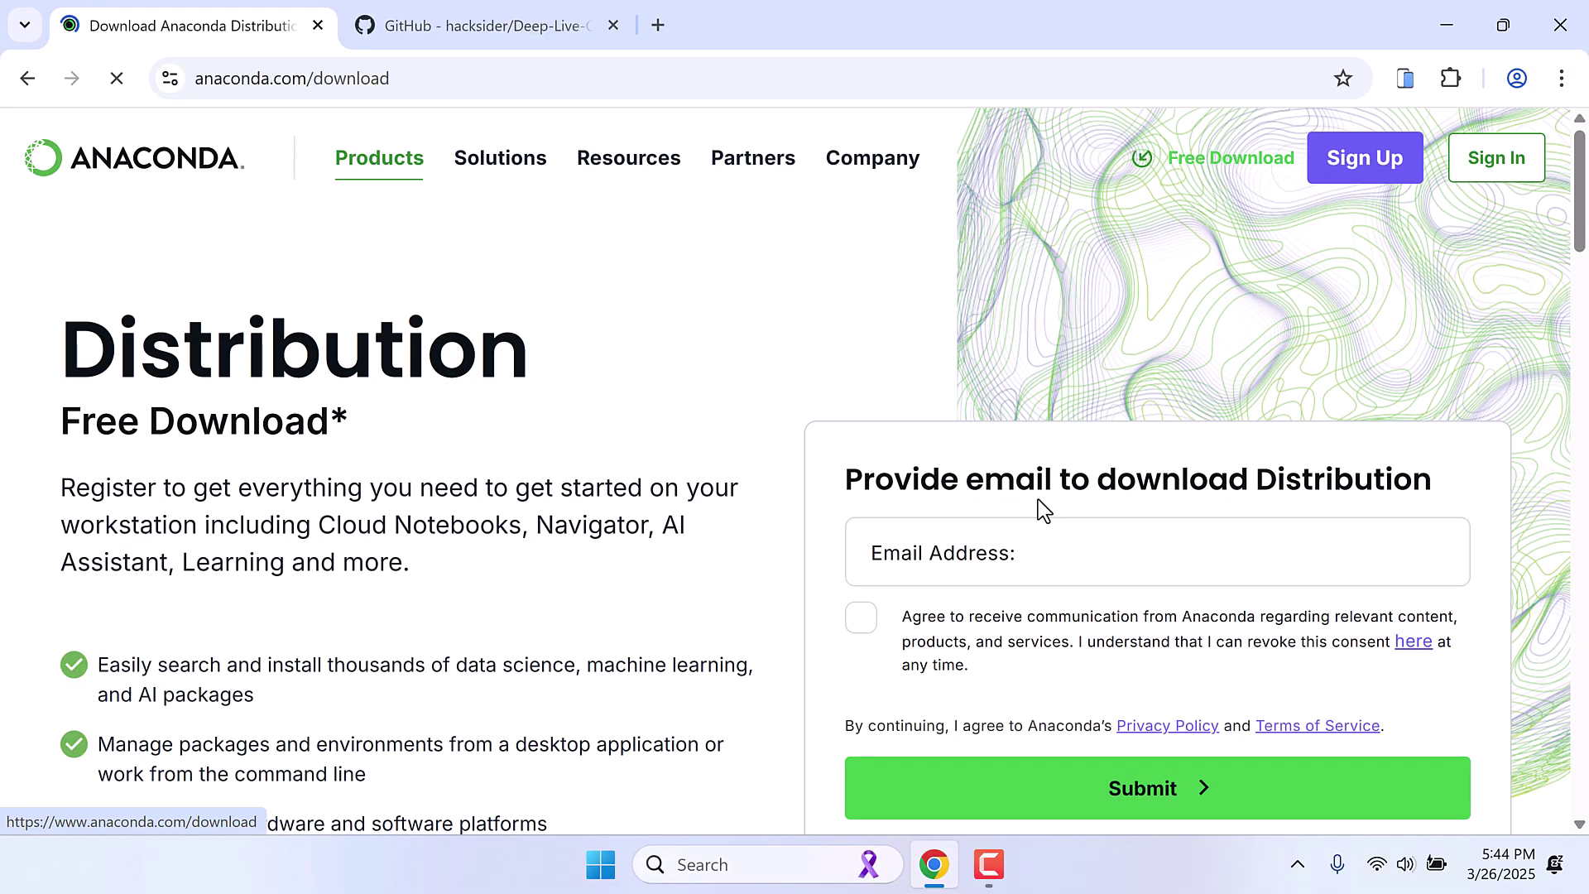
scroll(1039, 507, "down", 3)
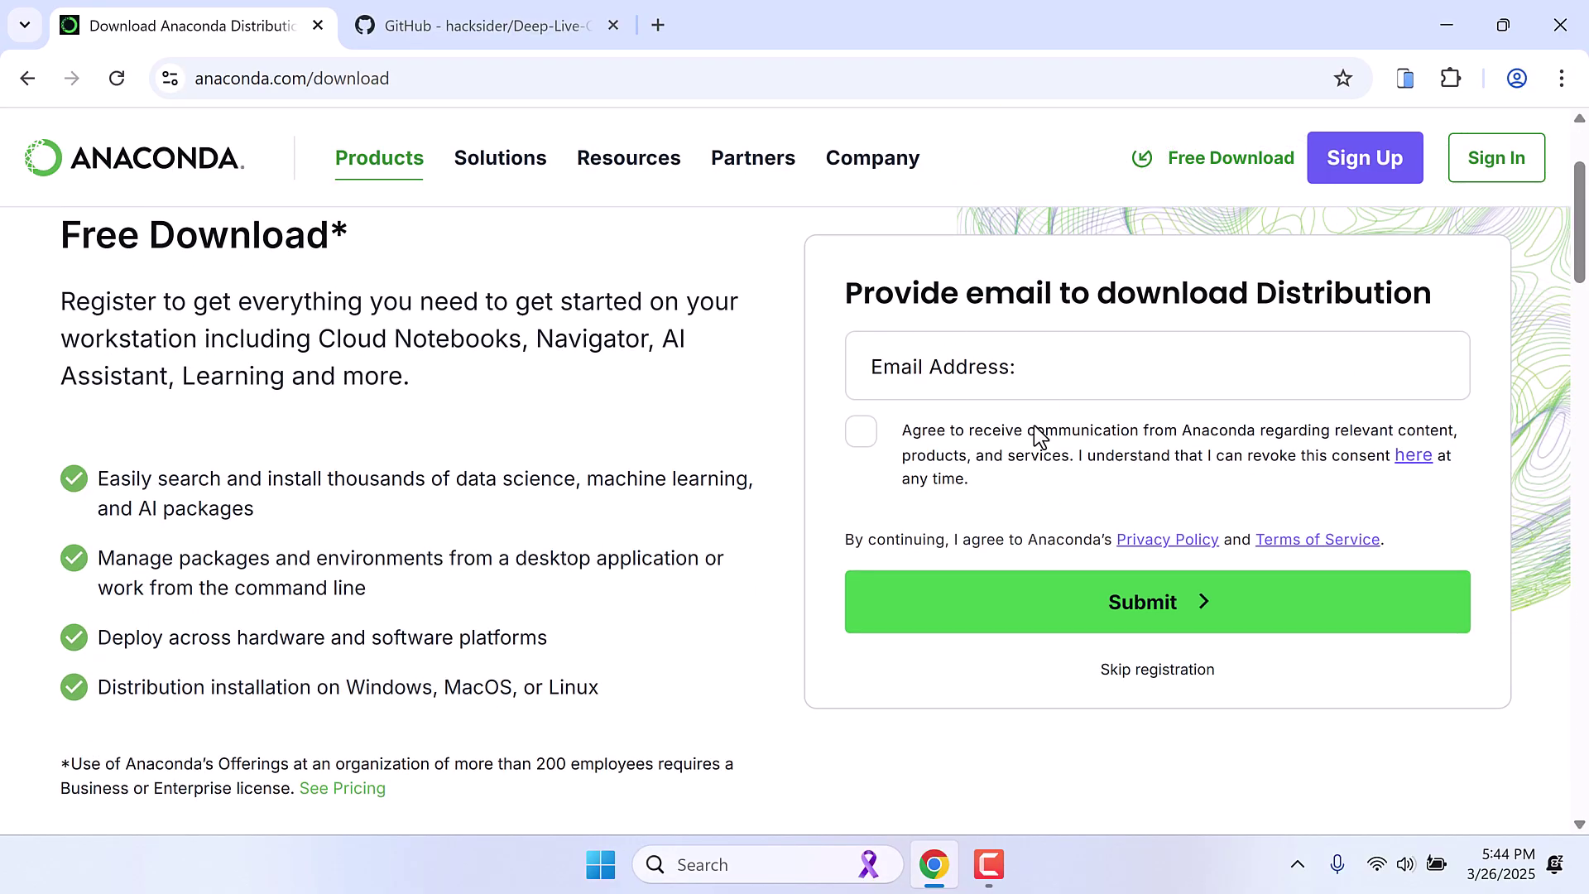
left_click(1155, 673)
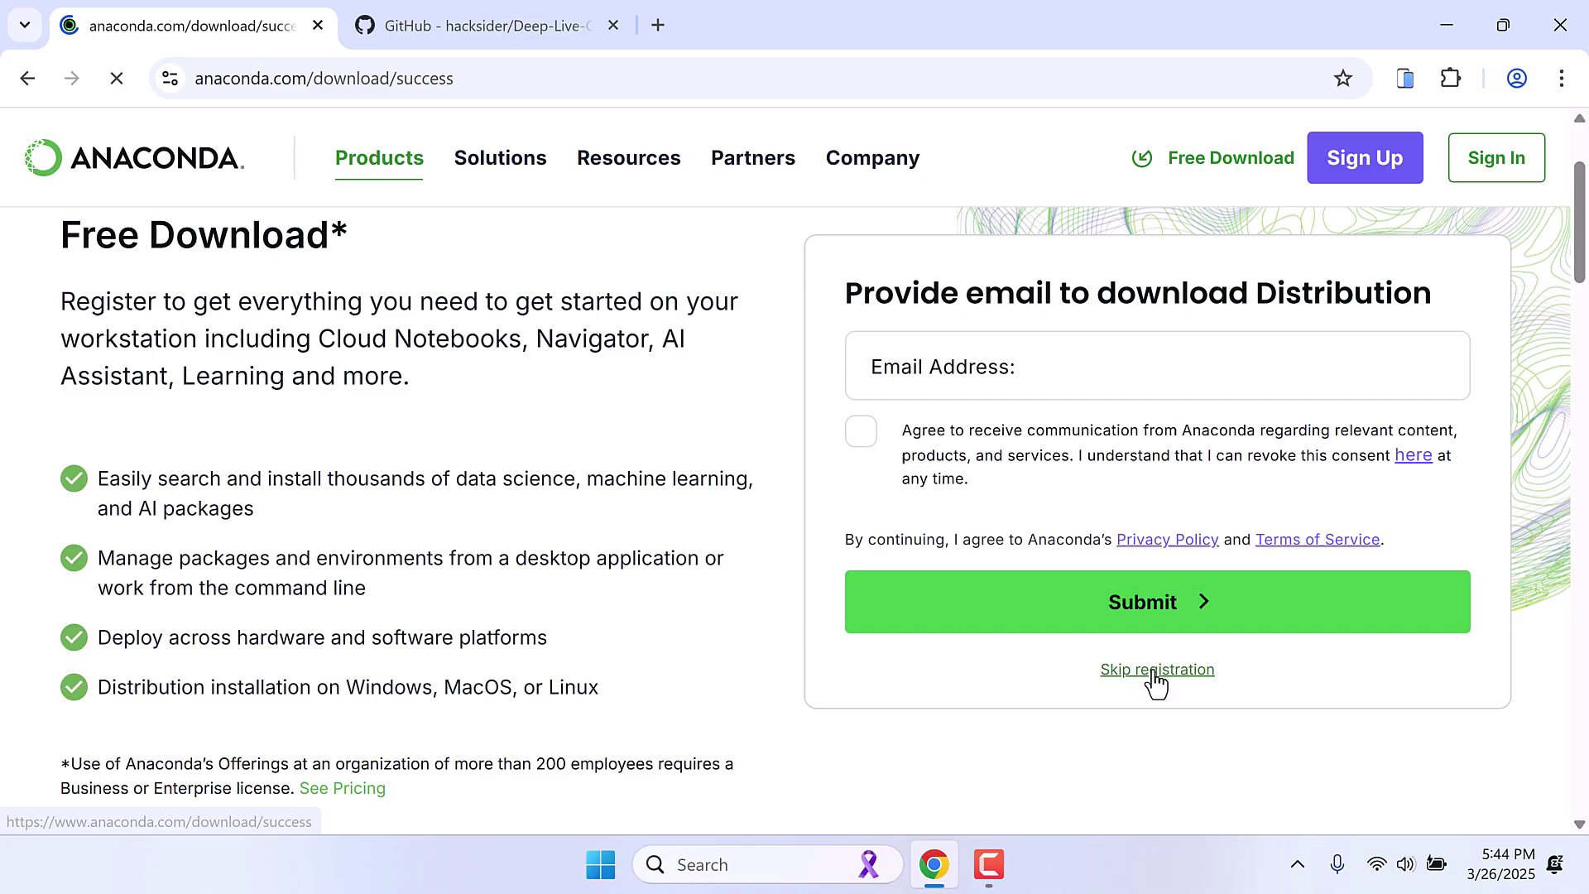
scroll(775, 497, "down", 7)
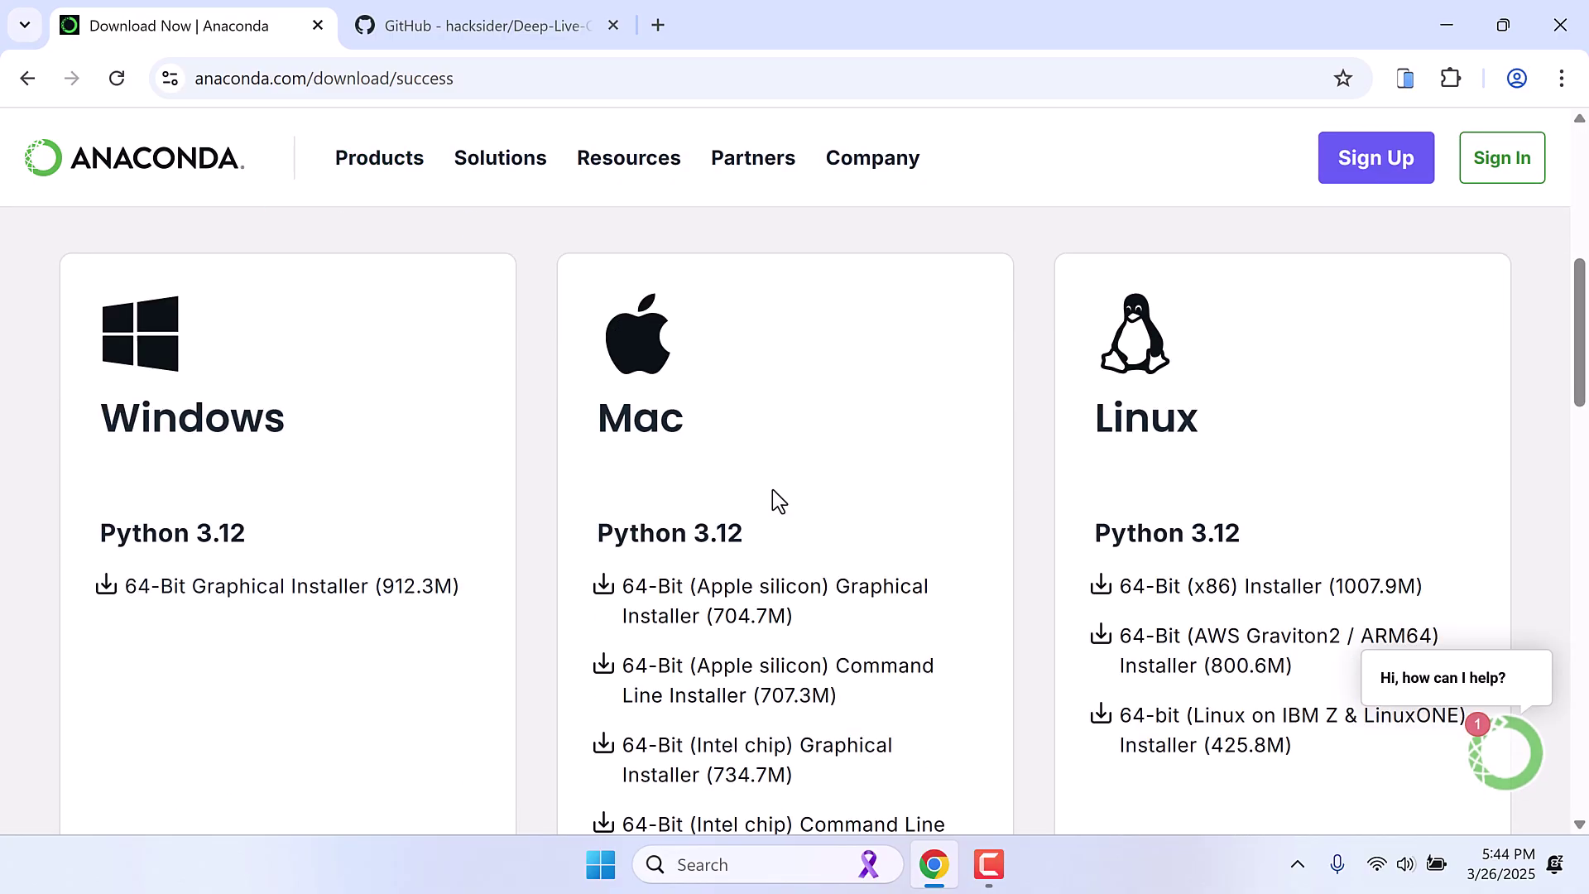
scroll(585, 426, "up", 4)
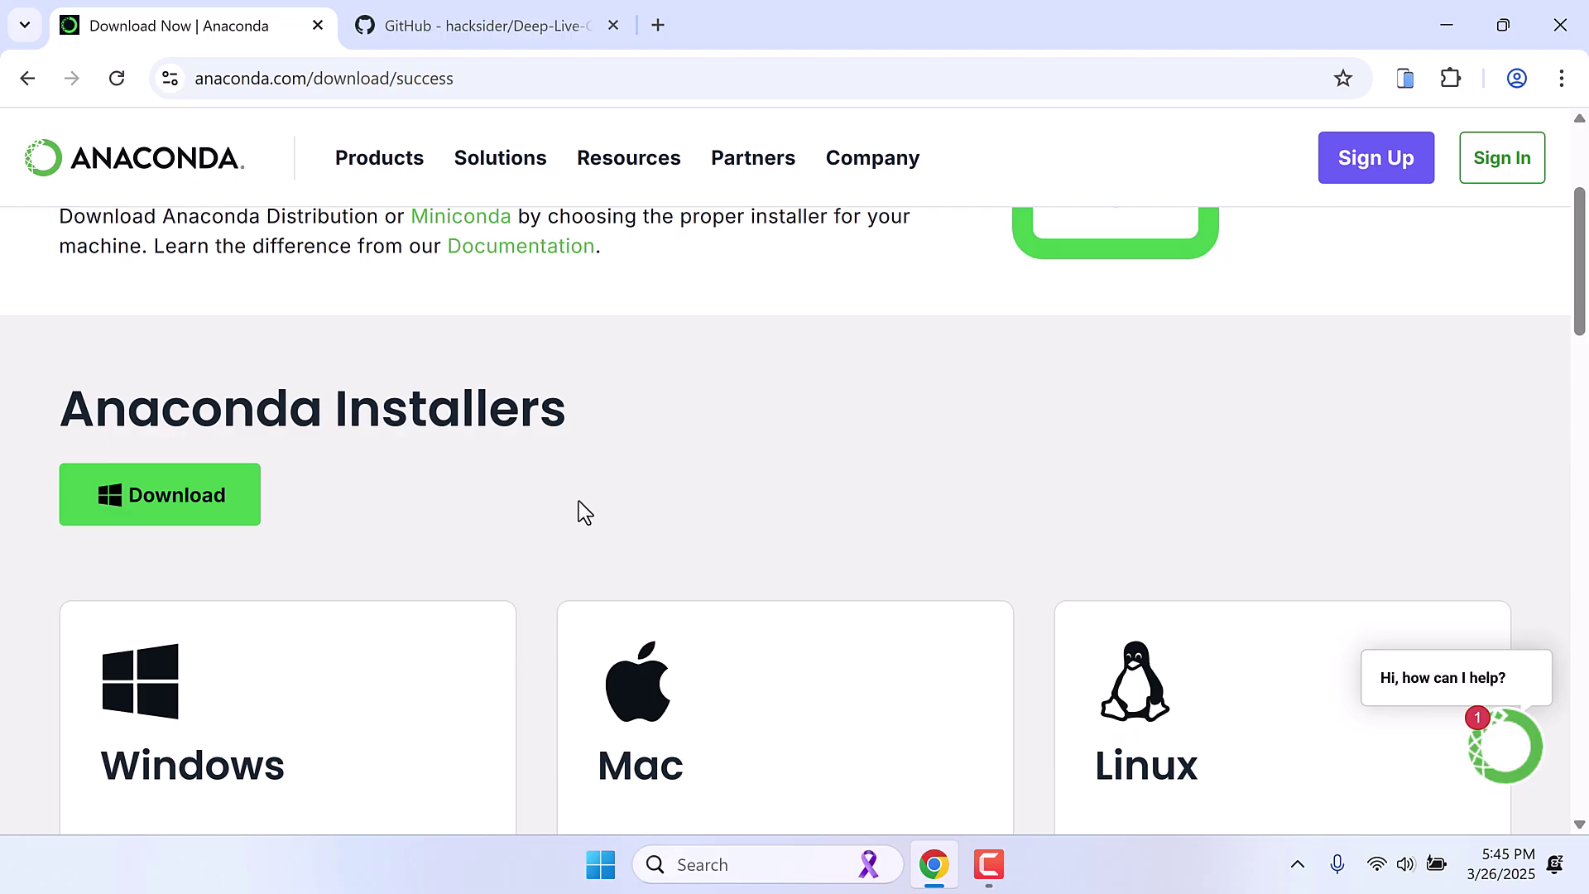
- Find Anaconda Prompt on the computer by searching for "anaconda" and launch it
left_click(600, 866)
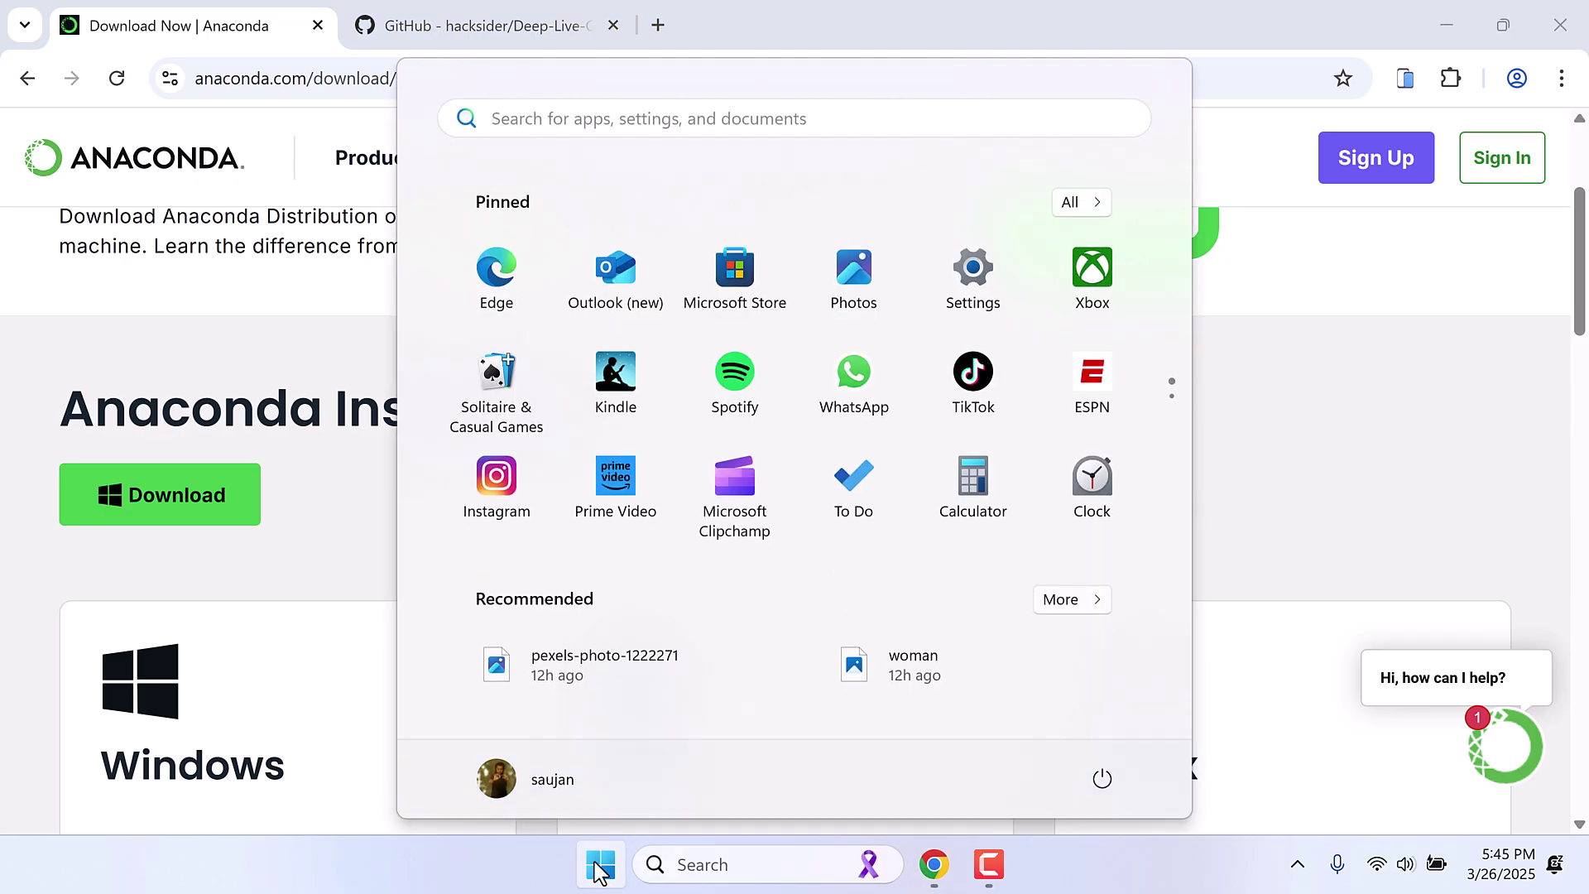
type("anaconda")
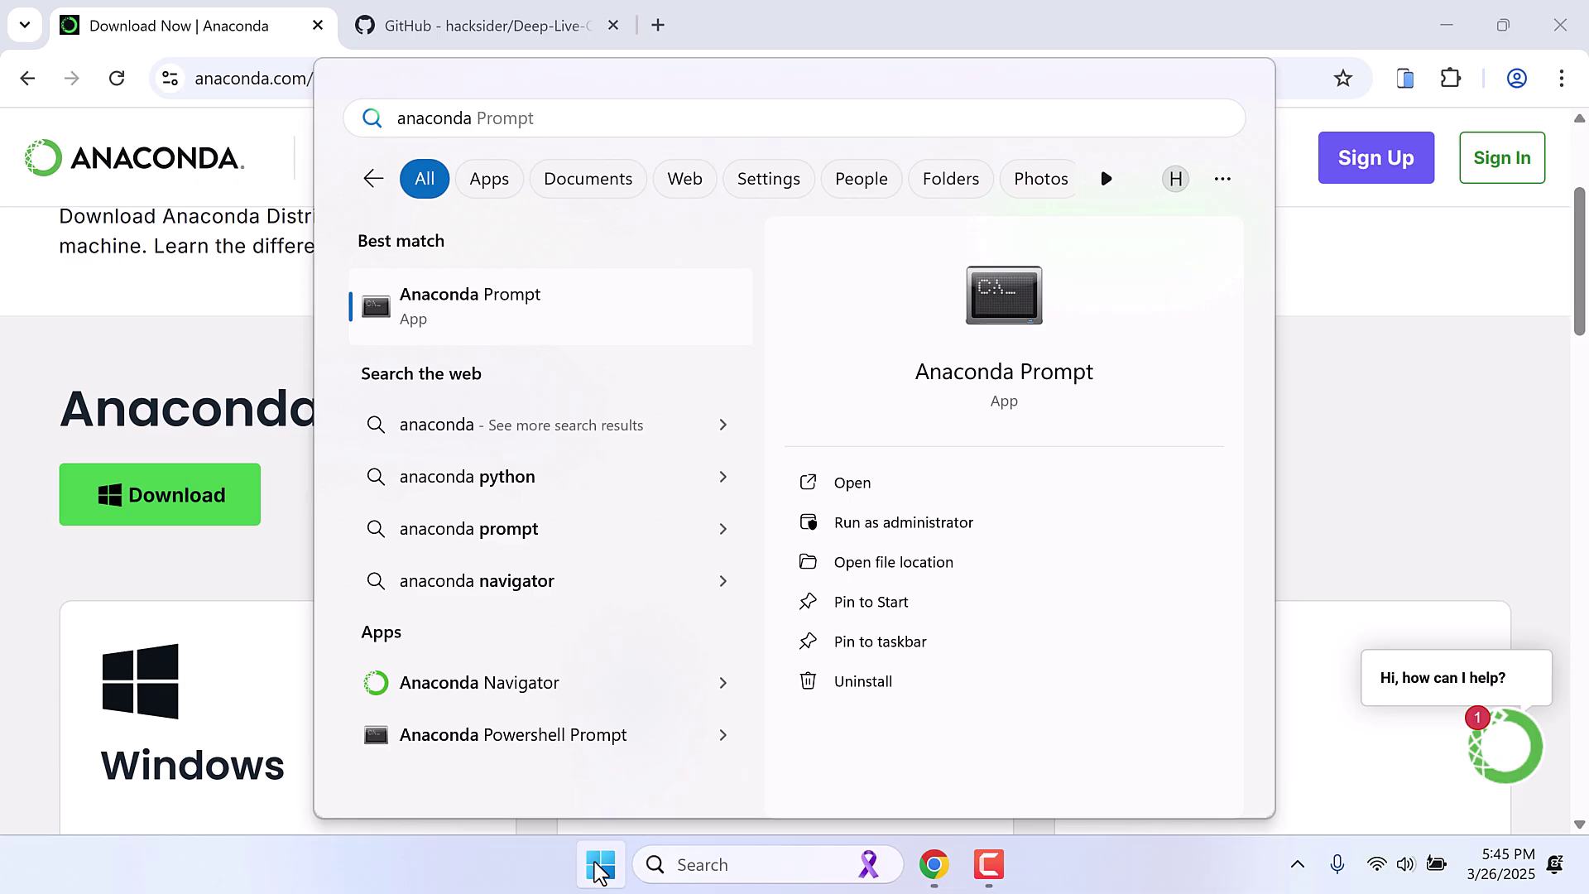
left_click(529, 311)
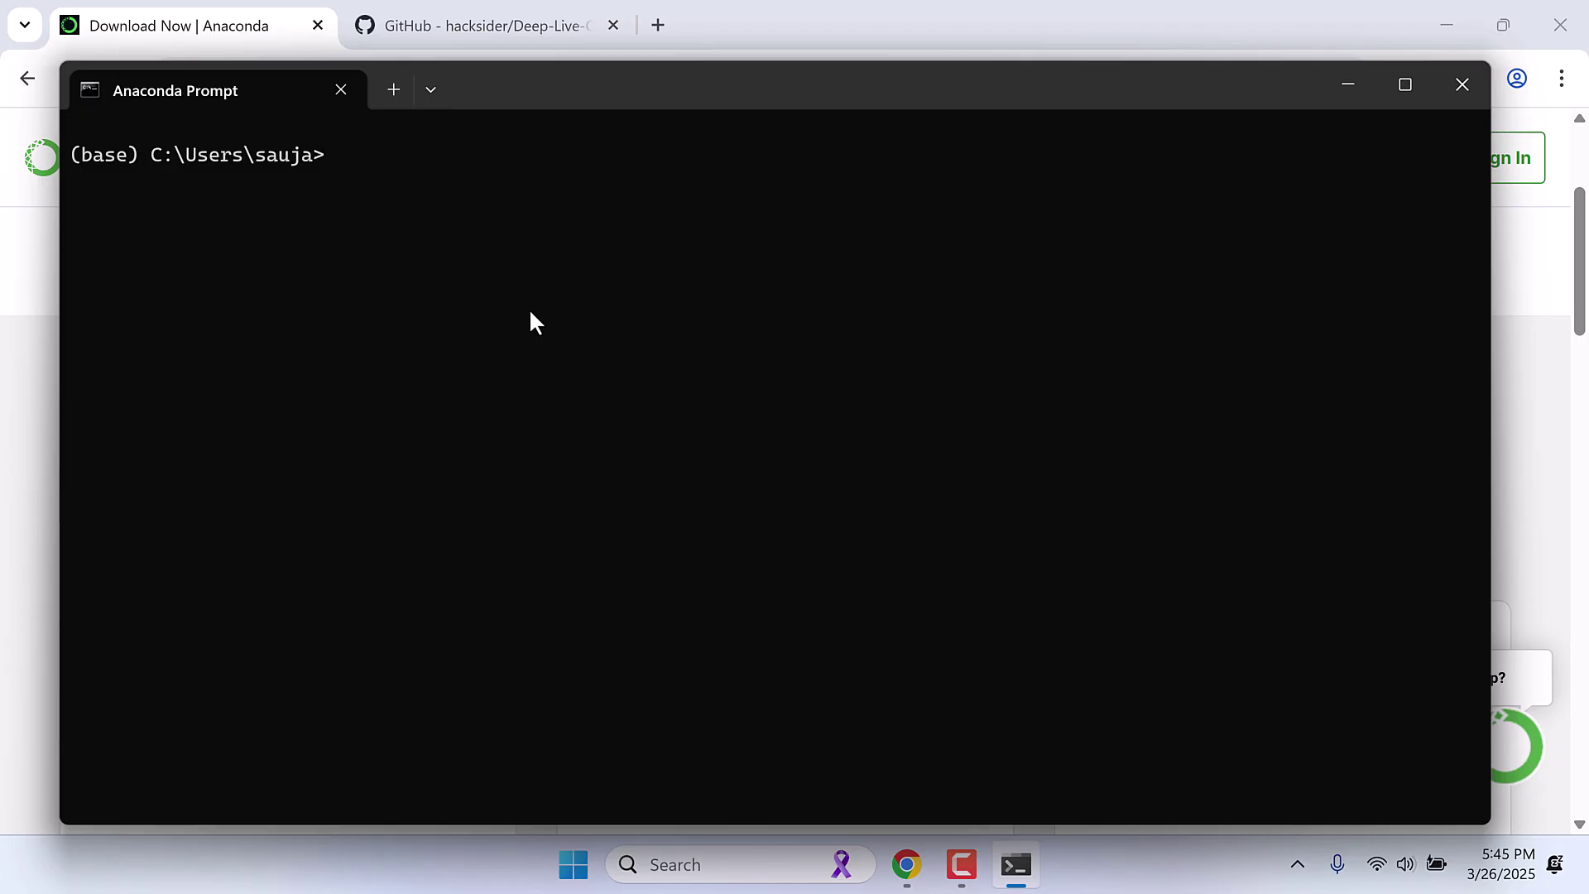
- Return to the Deep-Live-Cam repository page in Chrome and expand the manual installation process in the README
left_click(454, 33)
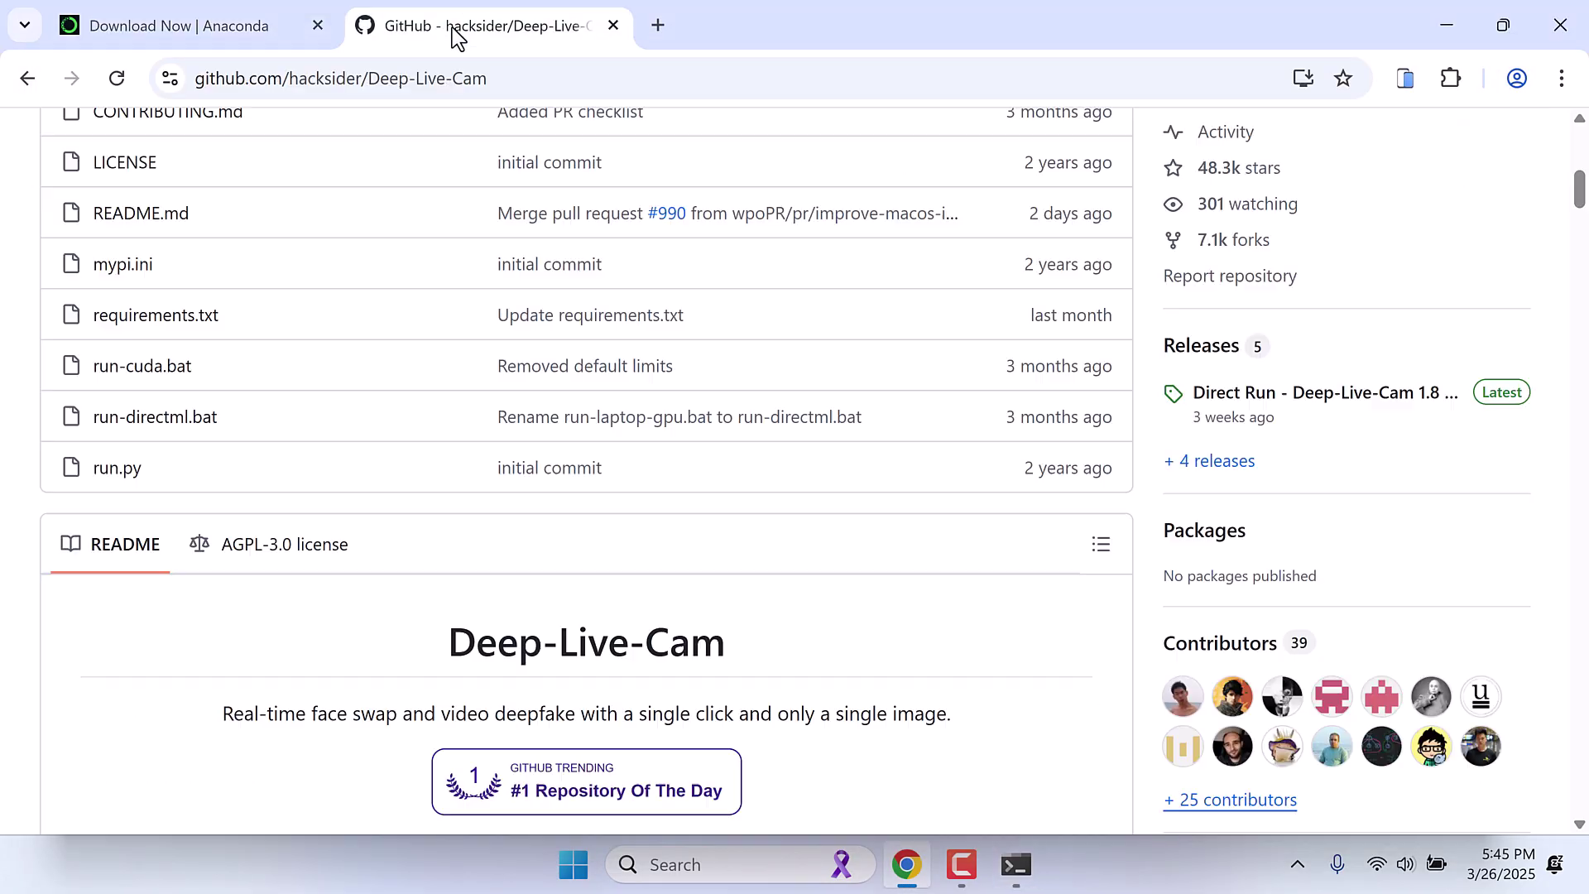
scroll(440, 378, "down", 20)
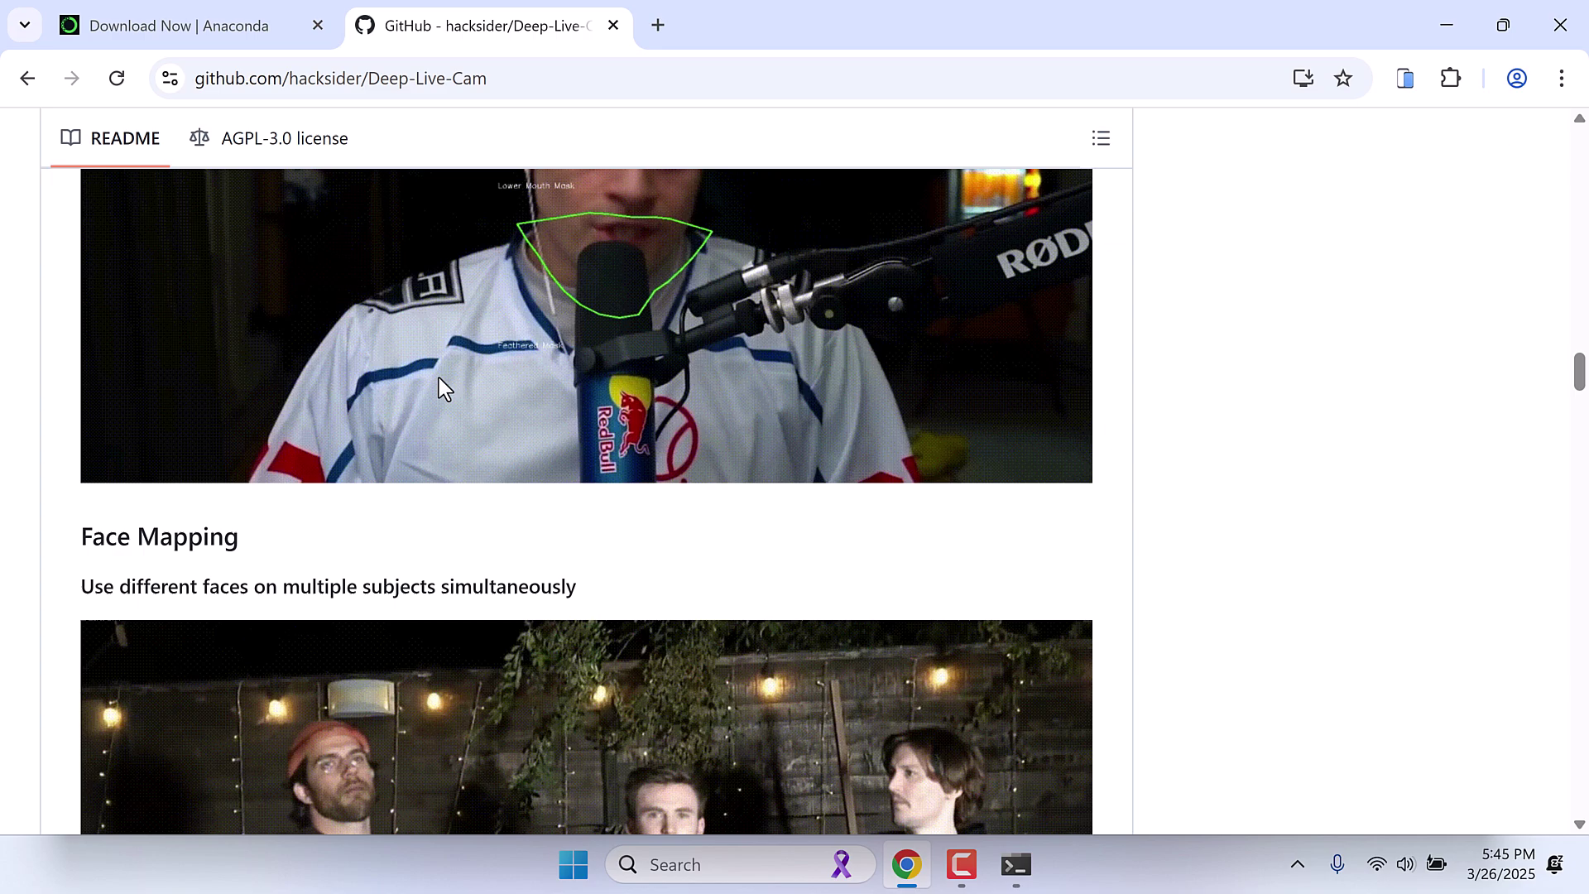
scroll(445, 387, "down", 15)
scroll(445, 387, "up", 5)
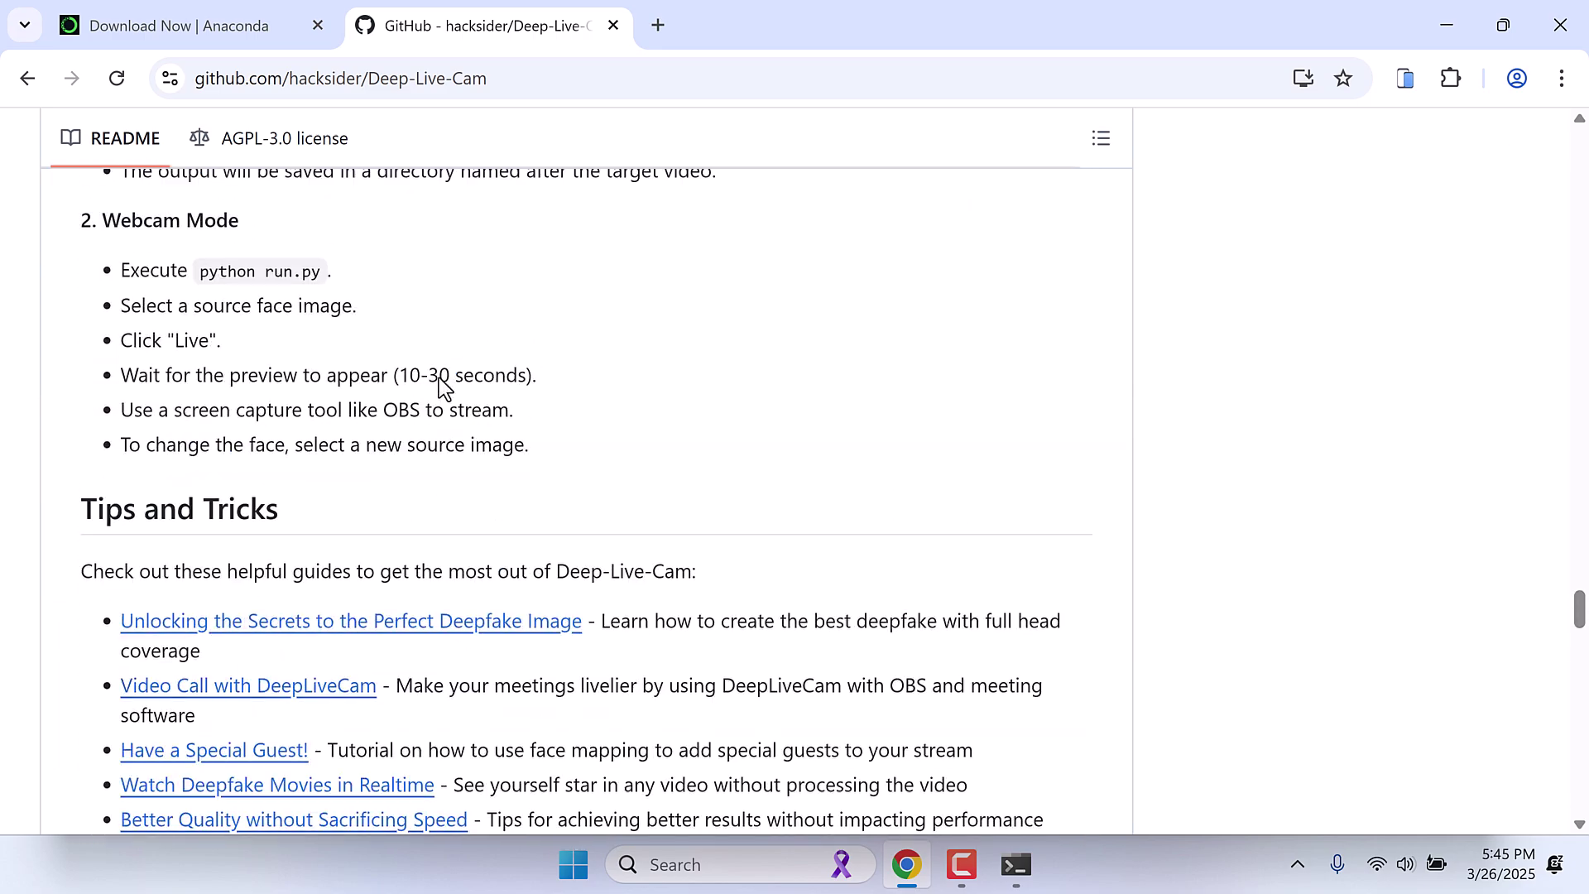
scroll(445, 387, "up", 1)
left_click(242, 328)
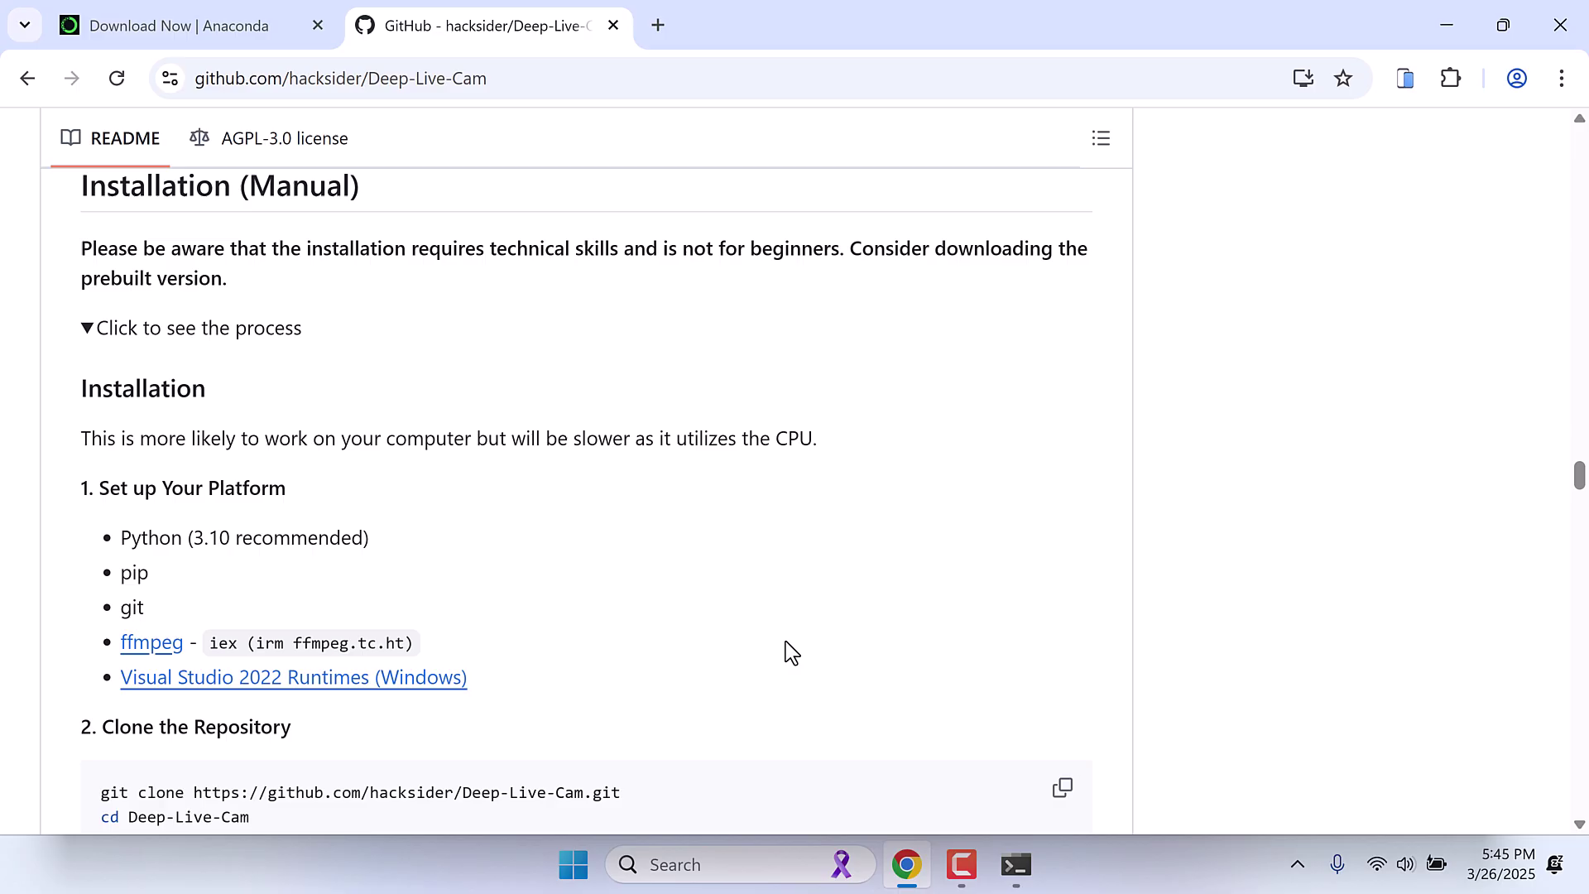
- In Anaconda Prompt, create a conda environment named DeepLiveCam with python=3.10, accept the package installation, and activate the environment
left_click(1016, 865)
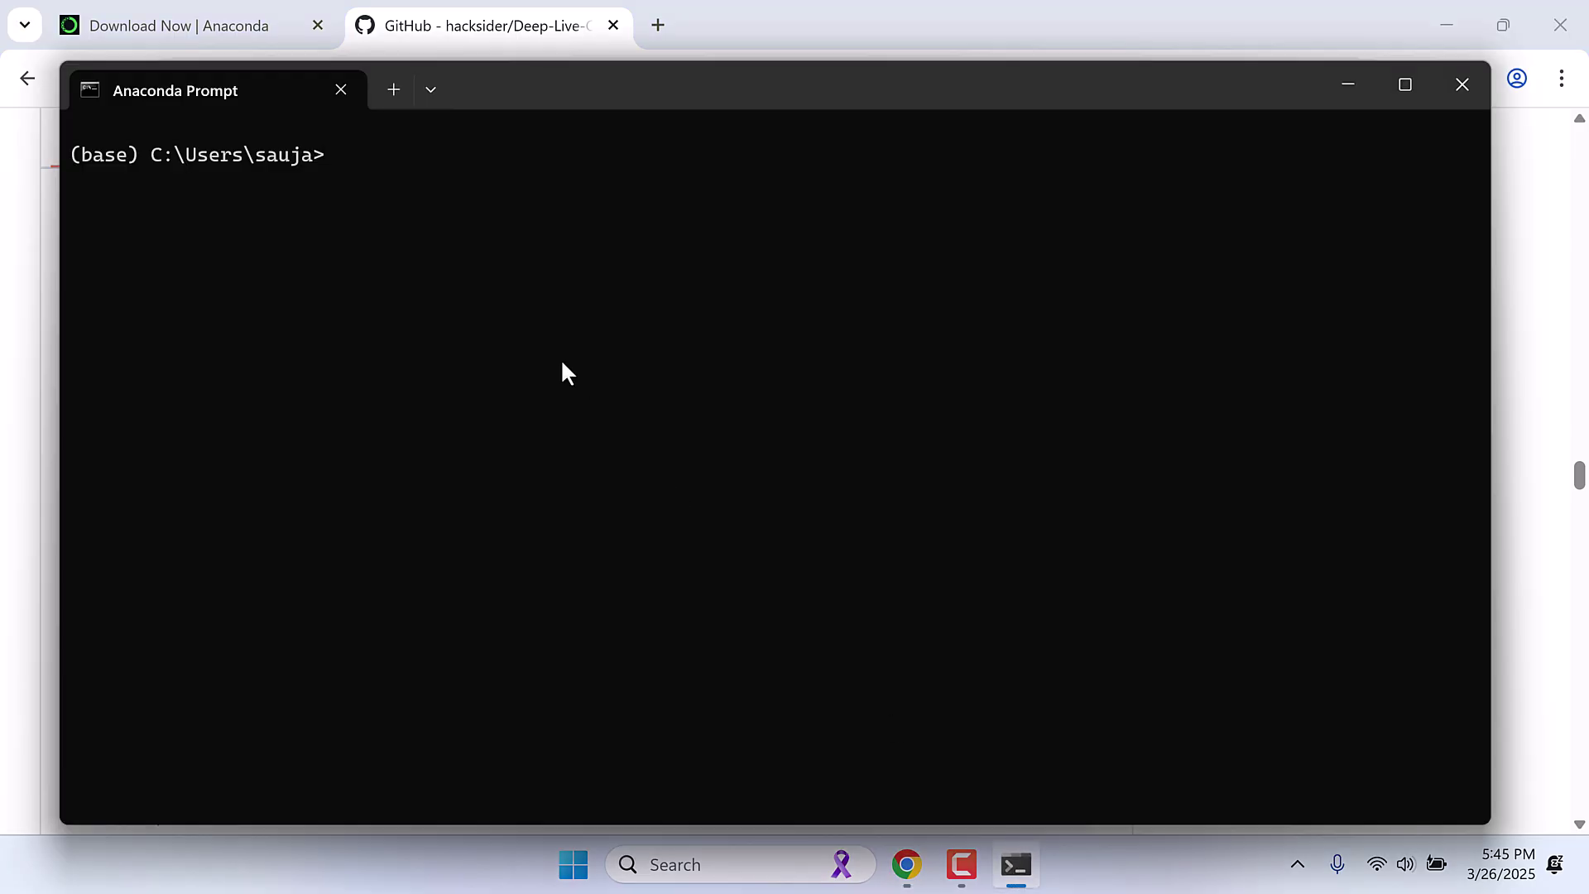
type("conda create --name ")
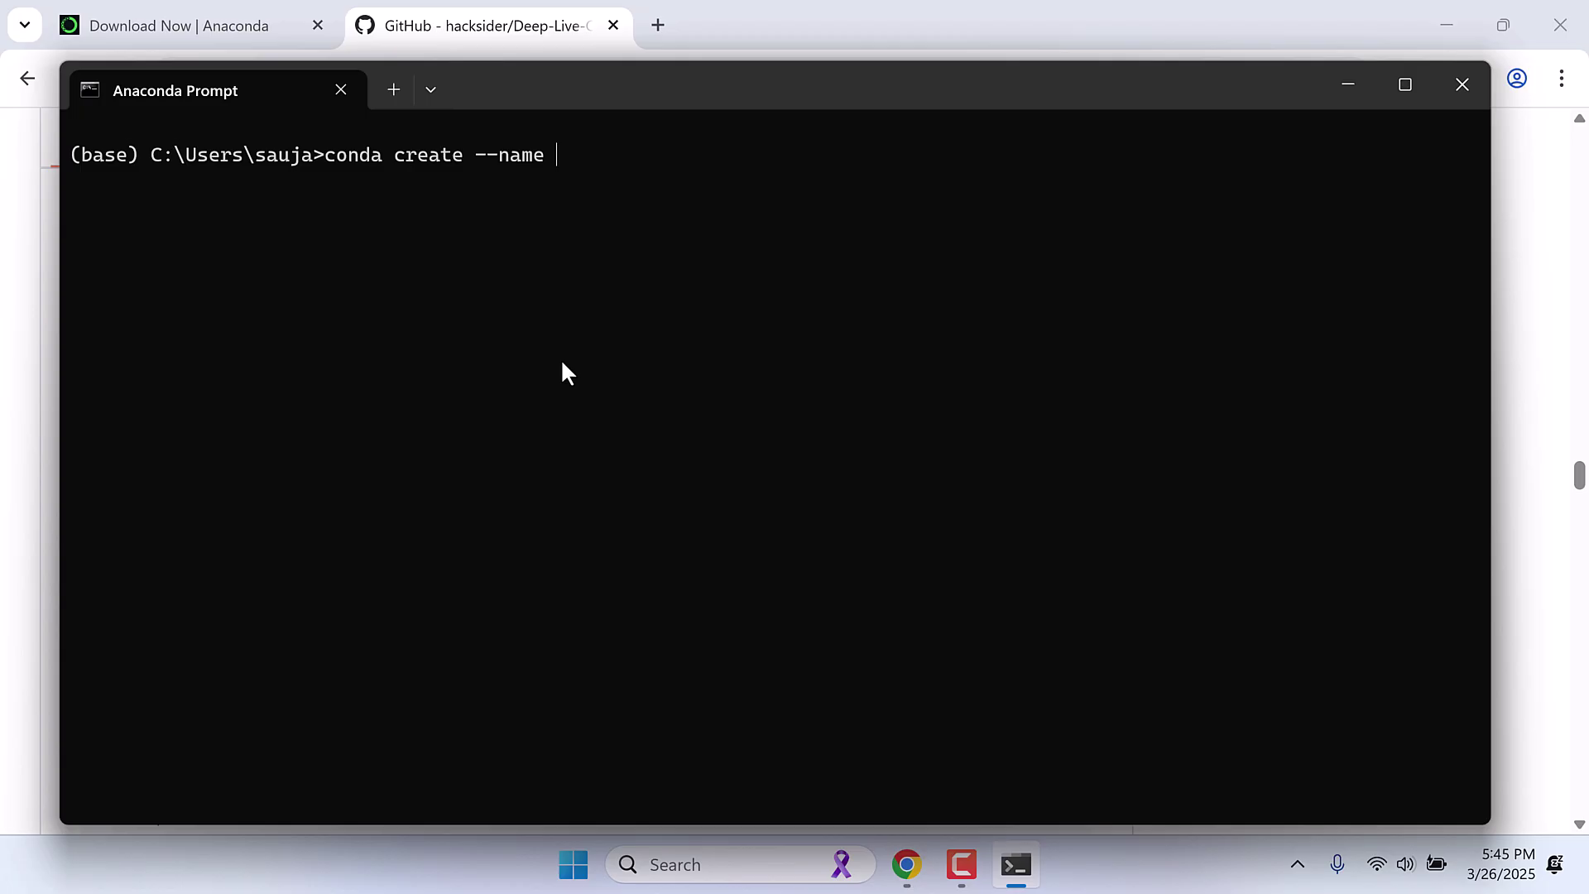
type("DeepLiveCam python")
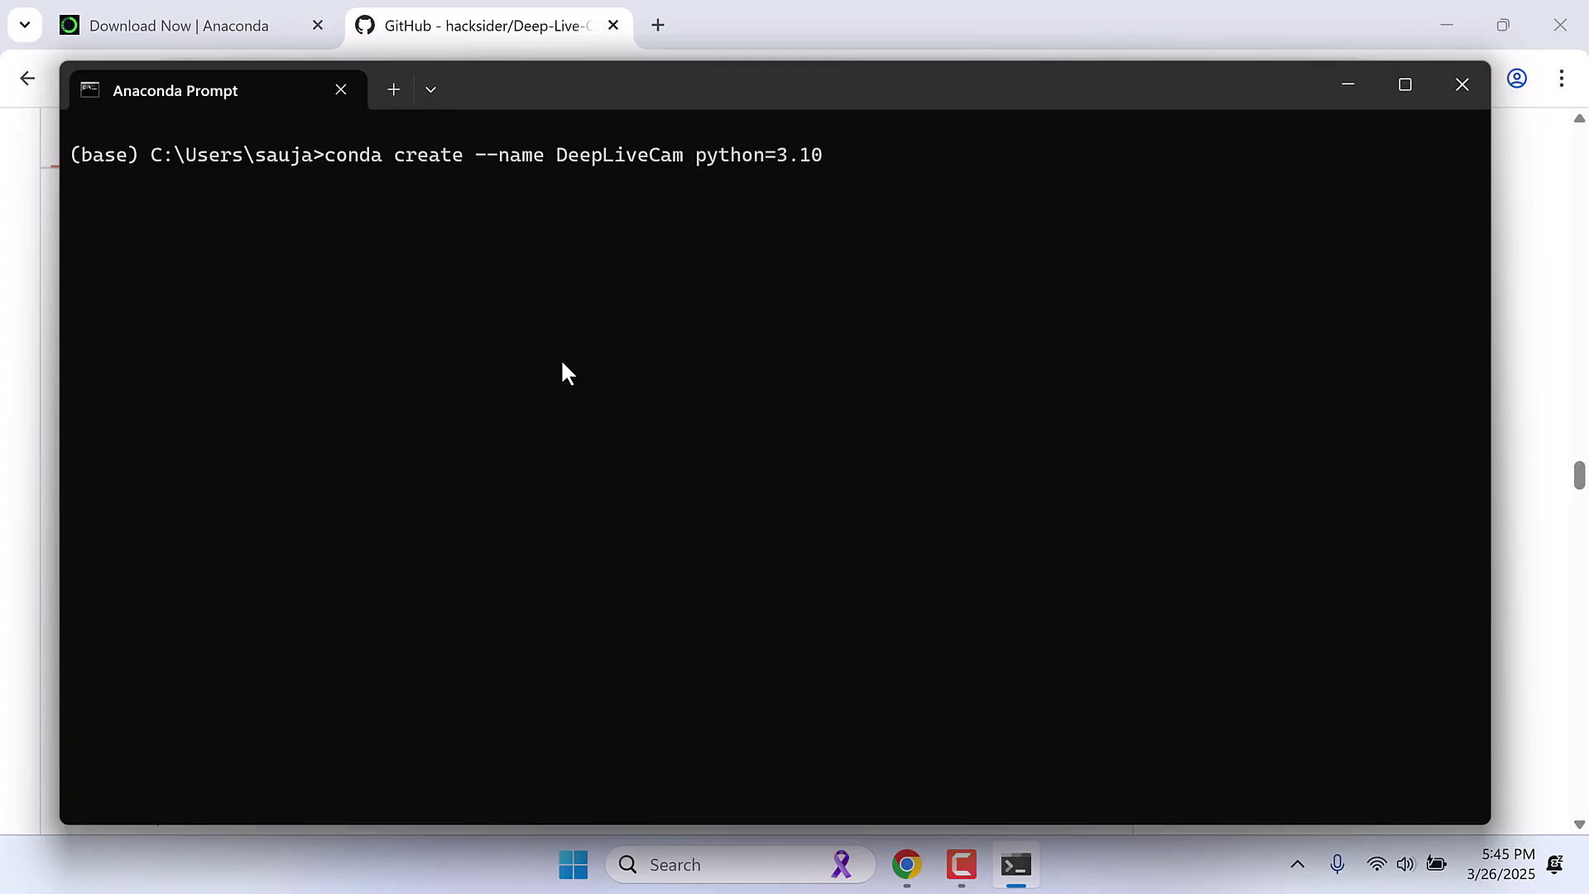
type("=3.10")
key("Return")
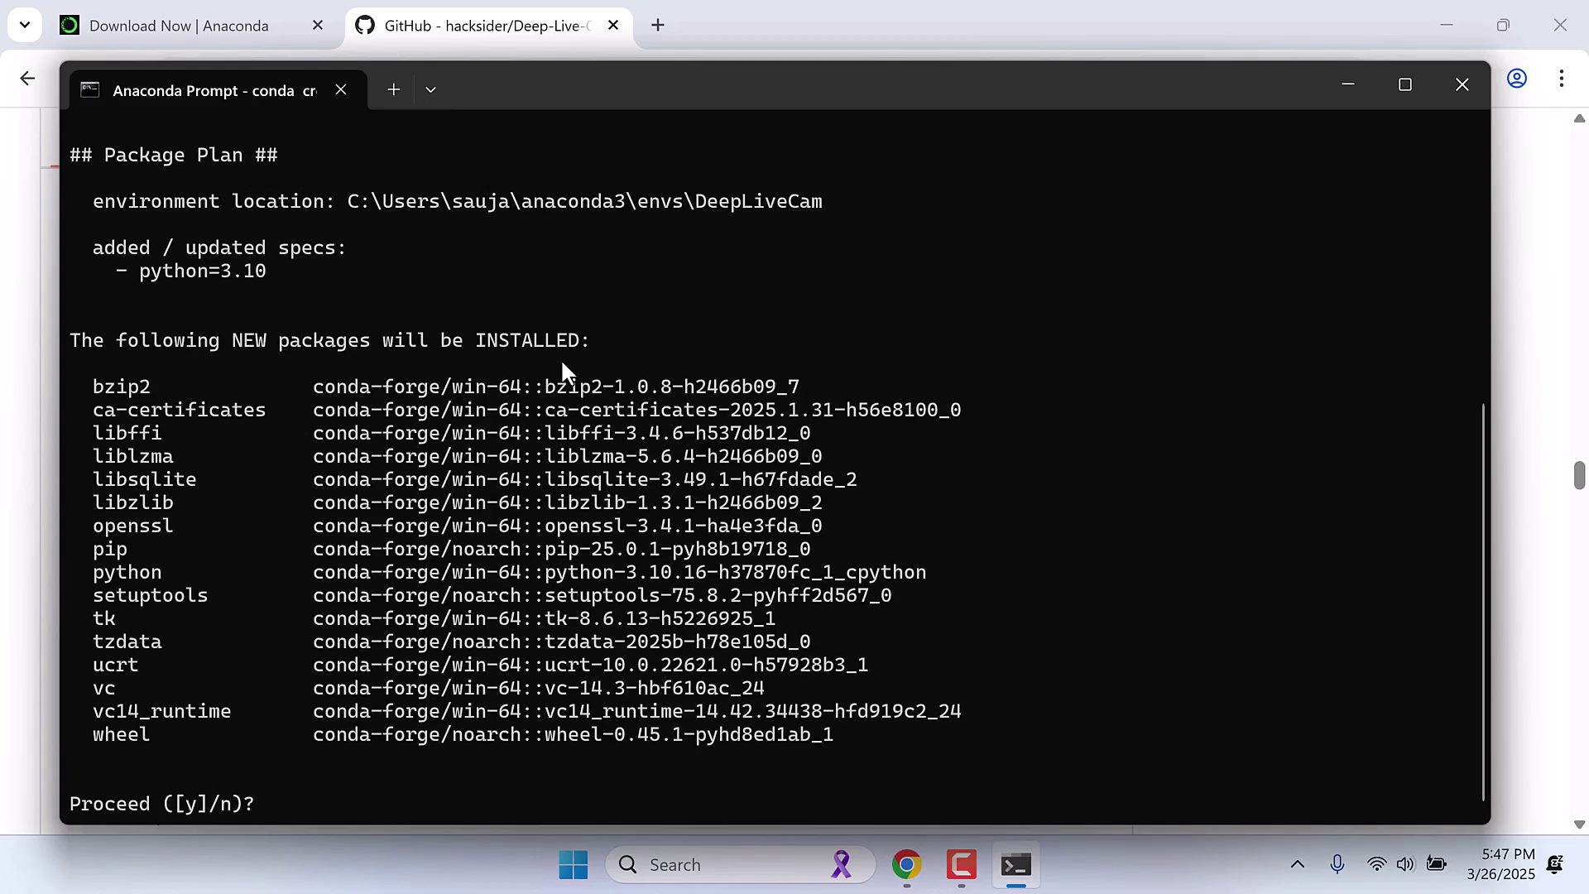
key("Return")
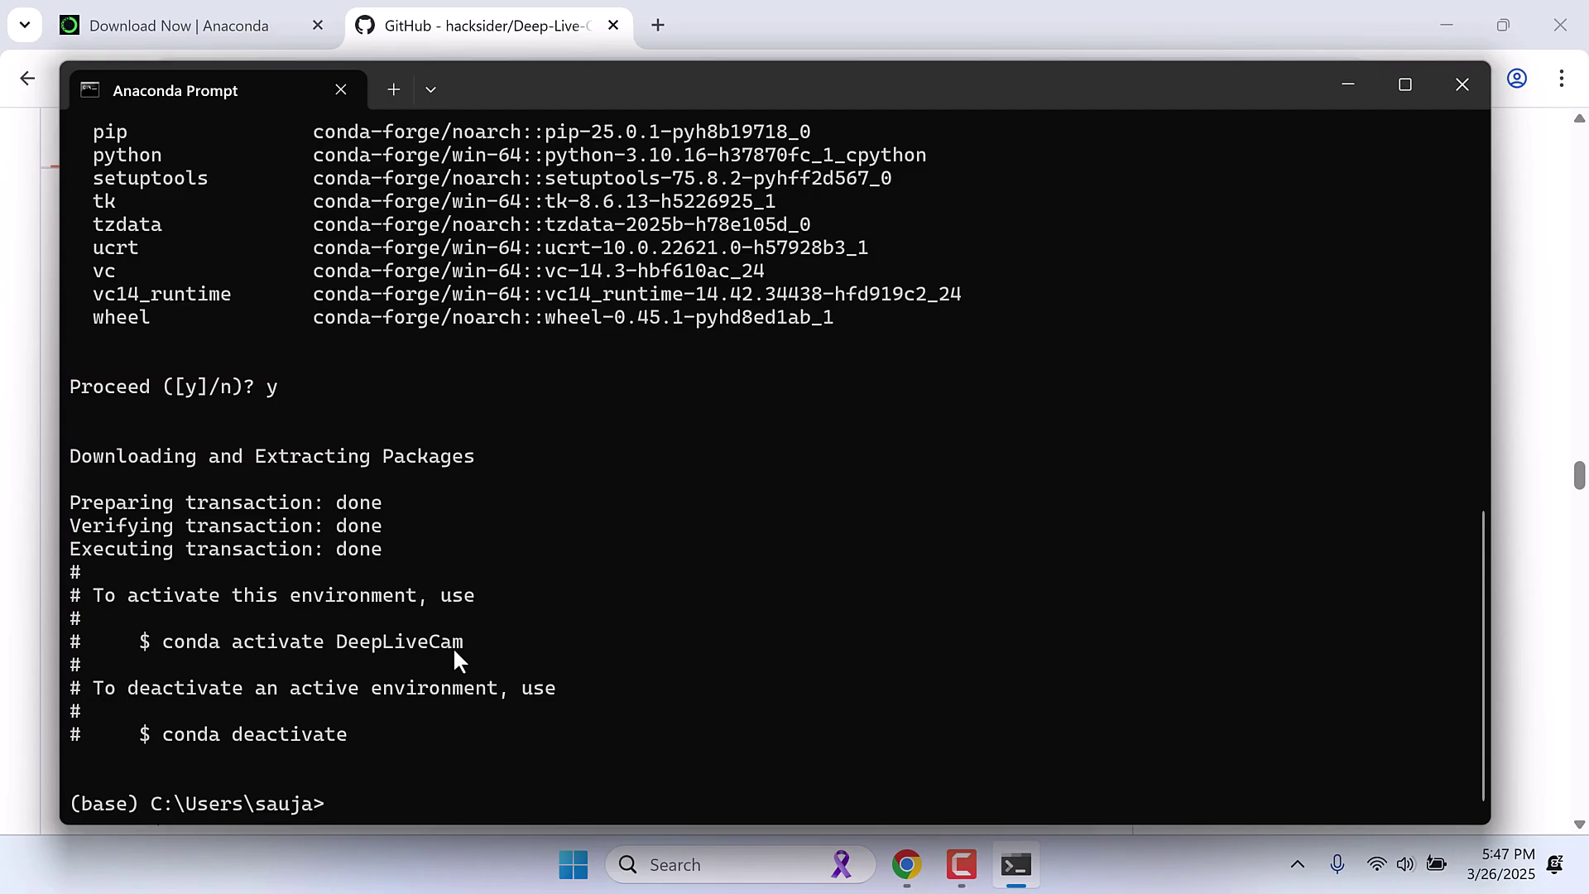
type("conda activate DeepLiveCam")
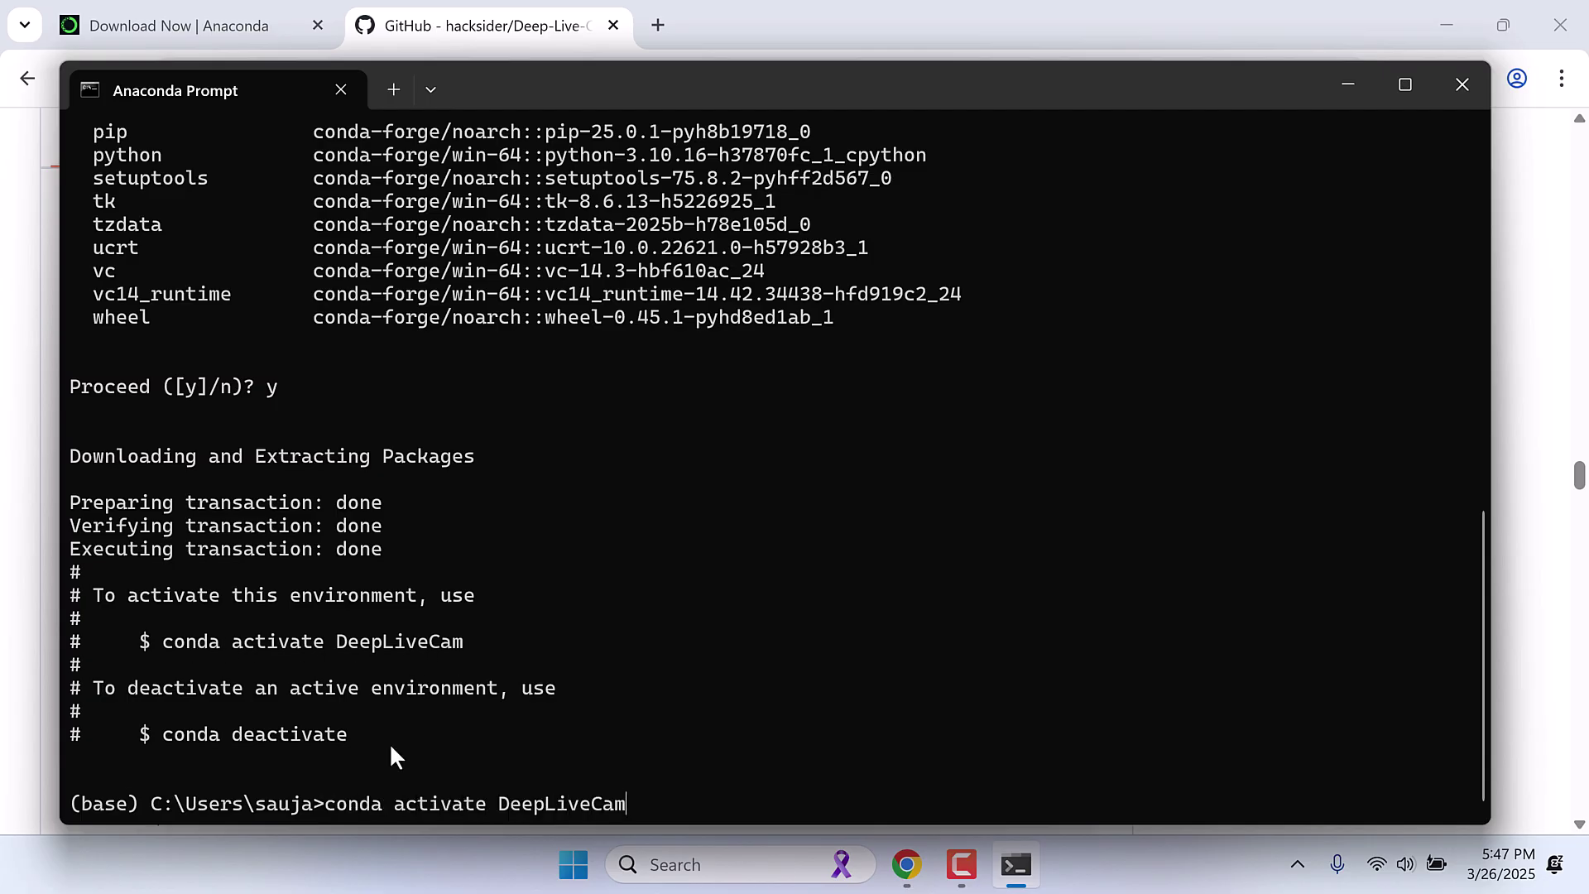
key("Return")
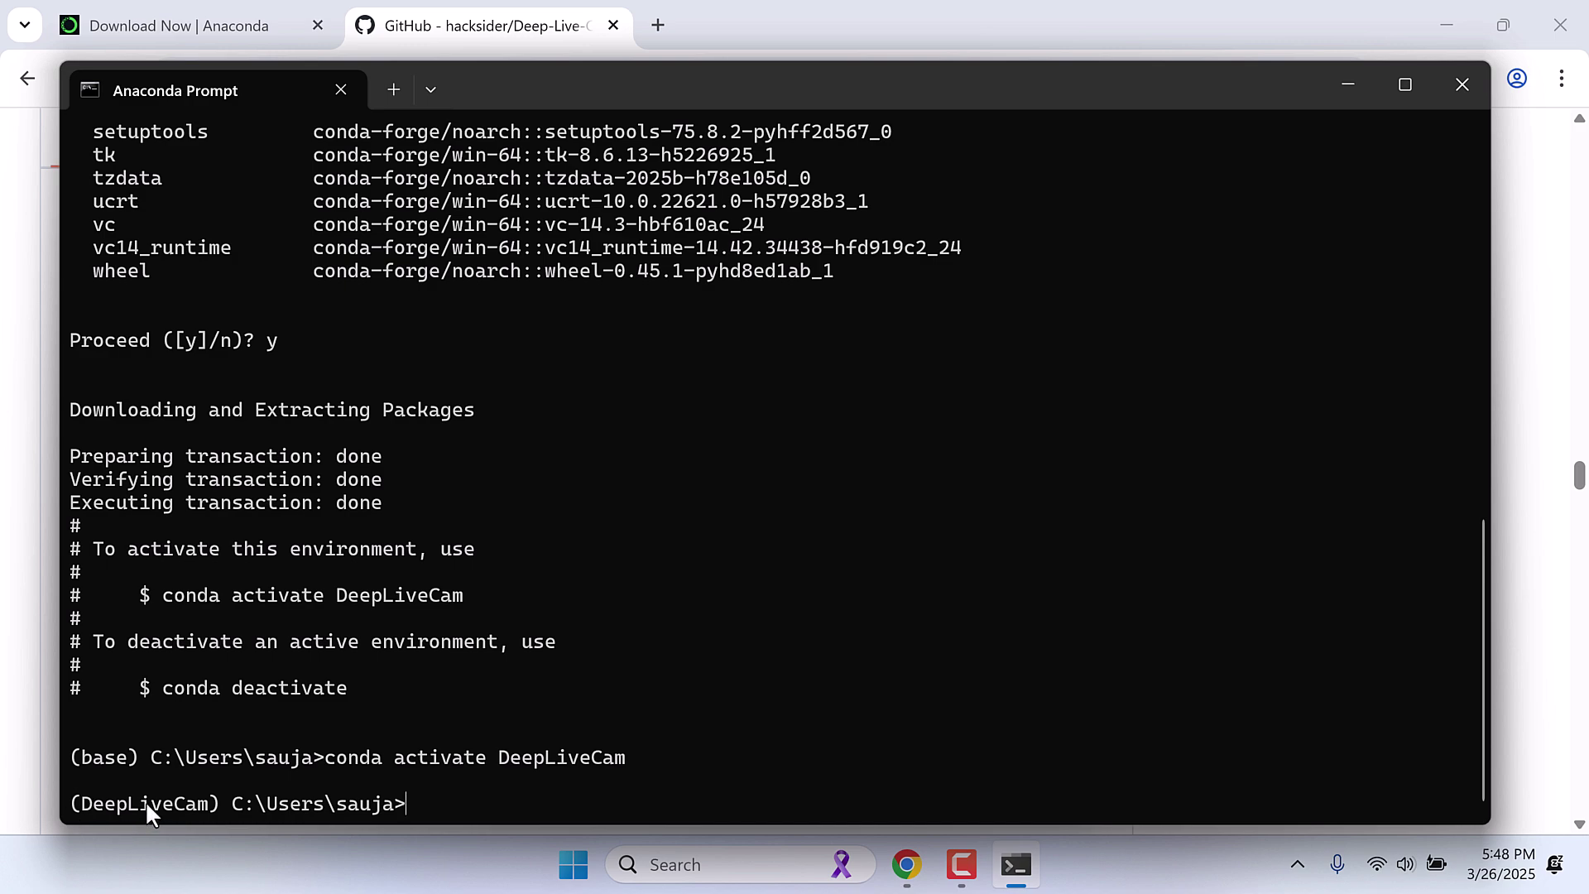
- Switch to Chrome, start downloading the GFPGANv1.4 model from the README's "Download the Models" section, and cancel the download
left_click(461, 39)
scroll(529, 414, "down", 4)
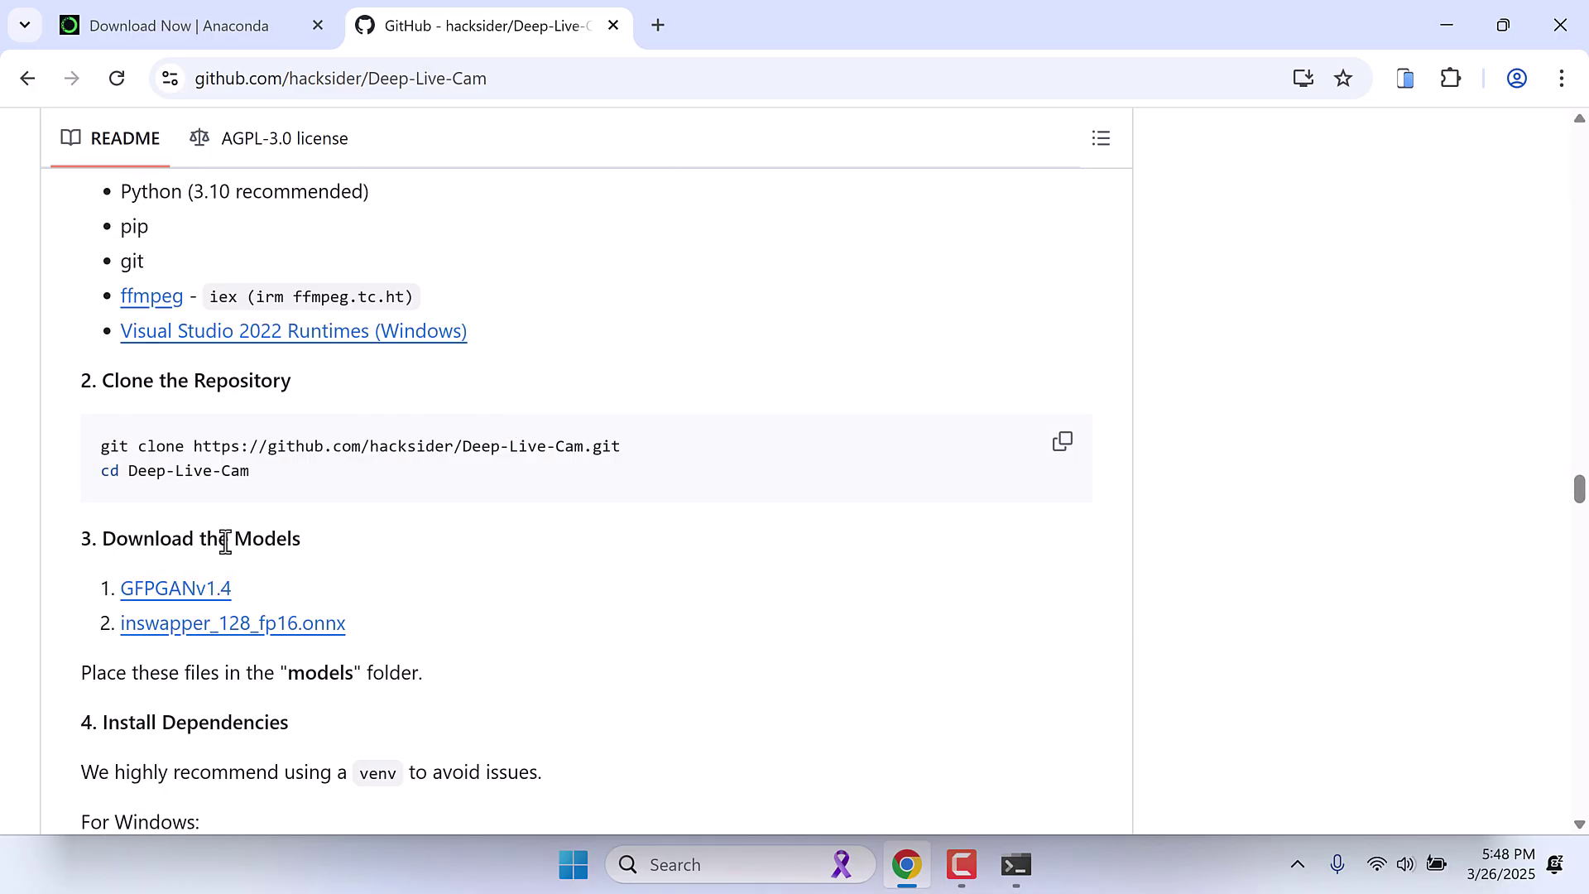
left_click_drag(218, 538, 322, 549)
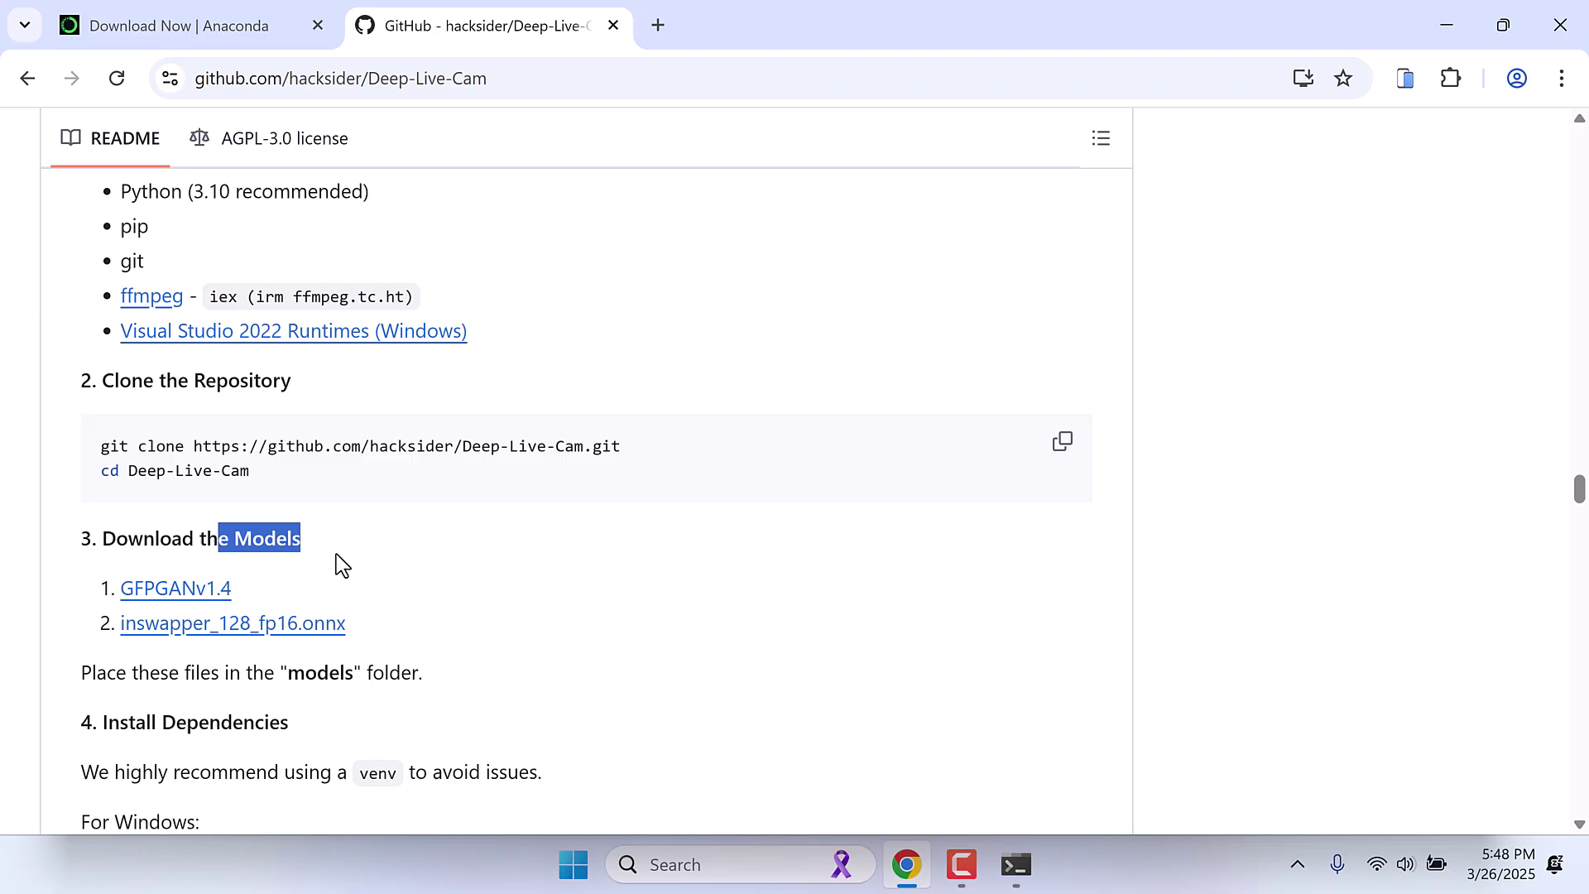
left_click(198, 594)
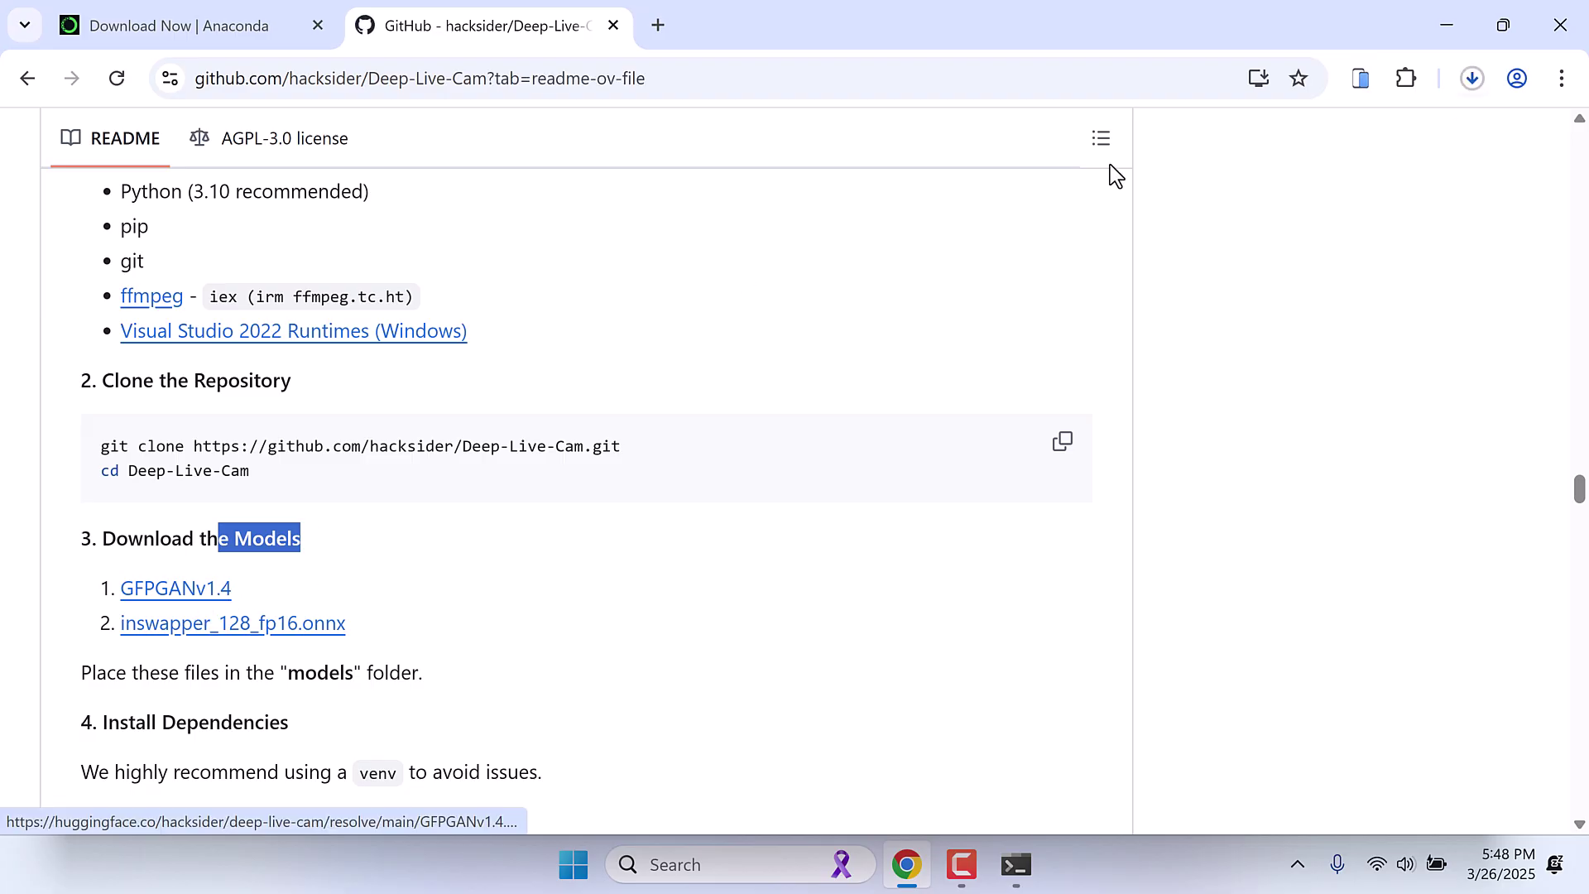
left_click(1472, 82)
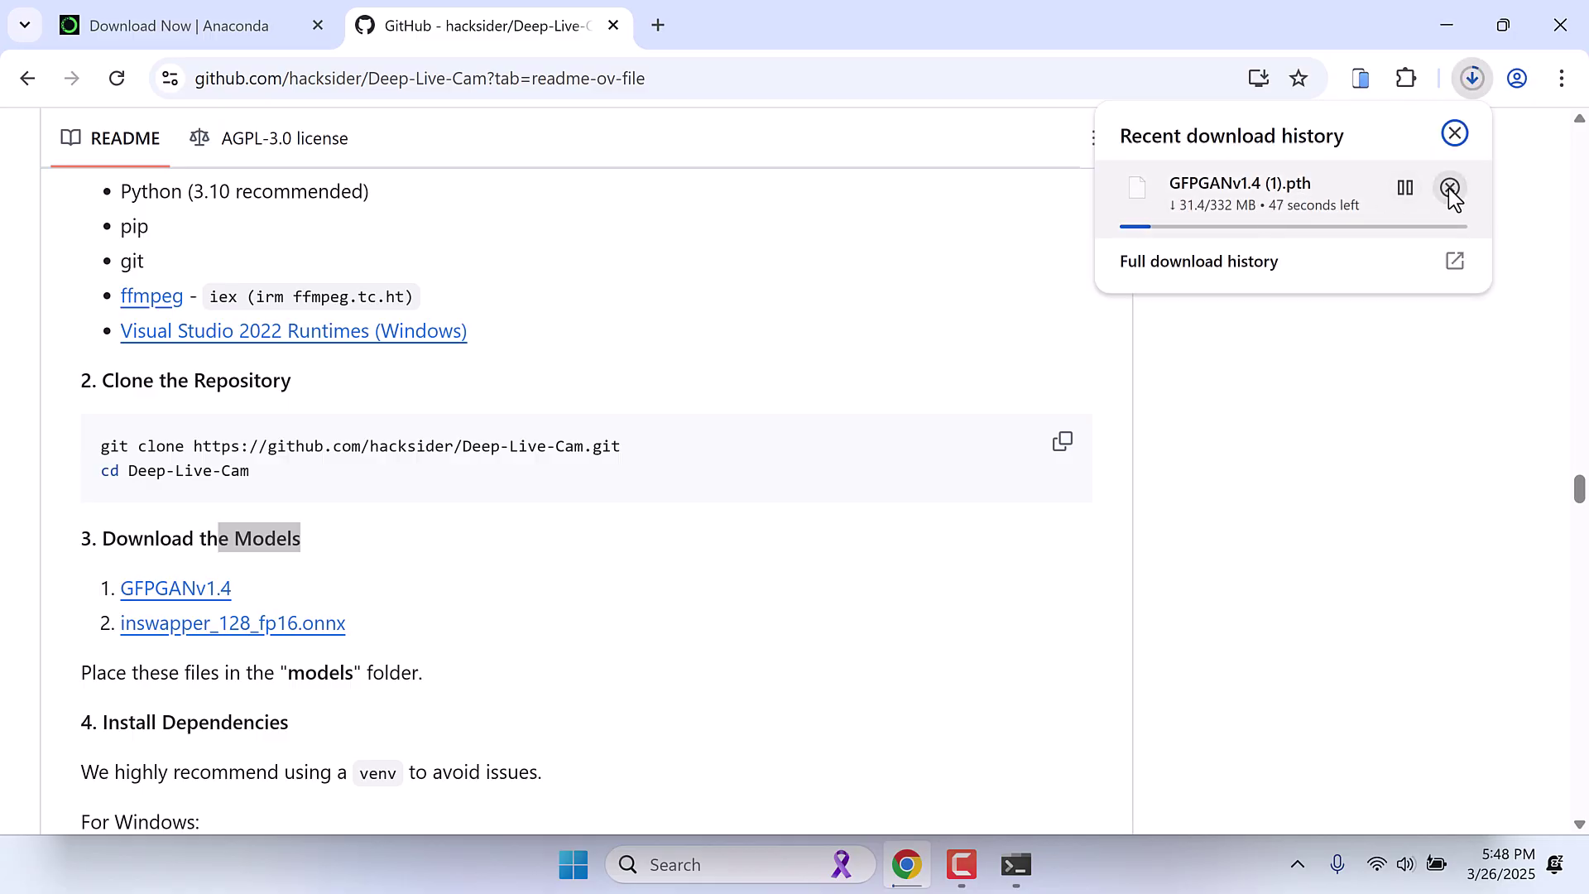
left_click(1449, 189)
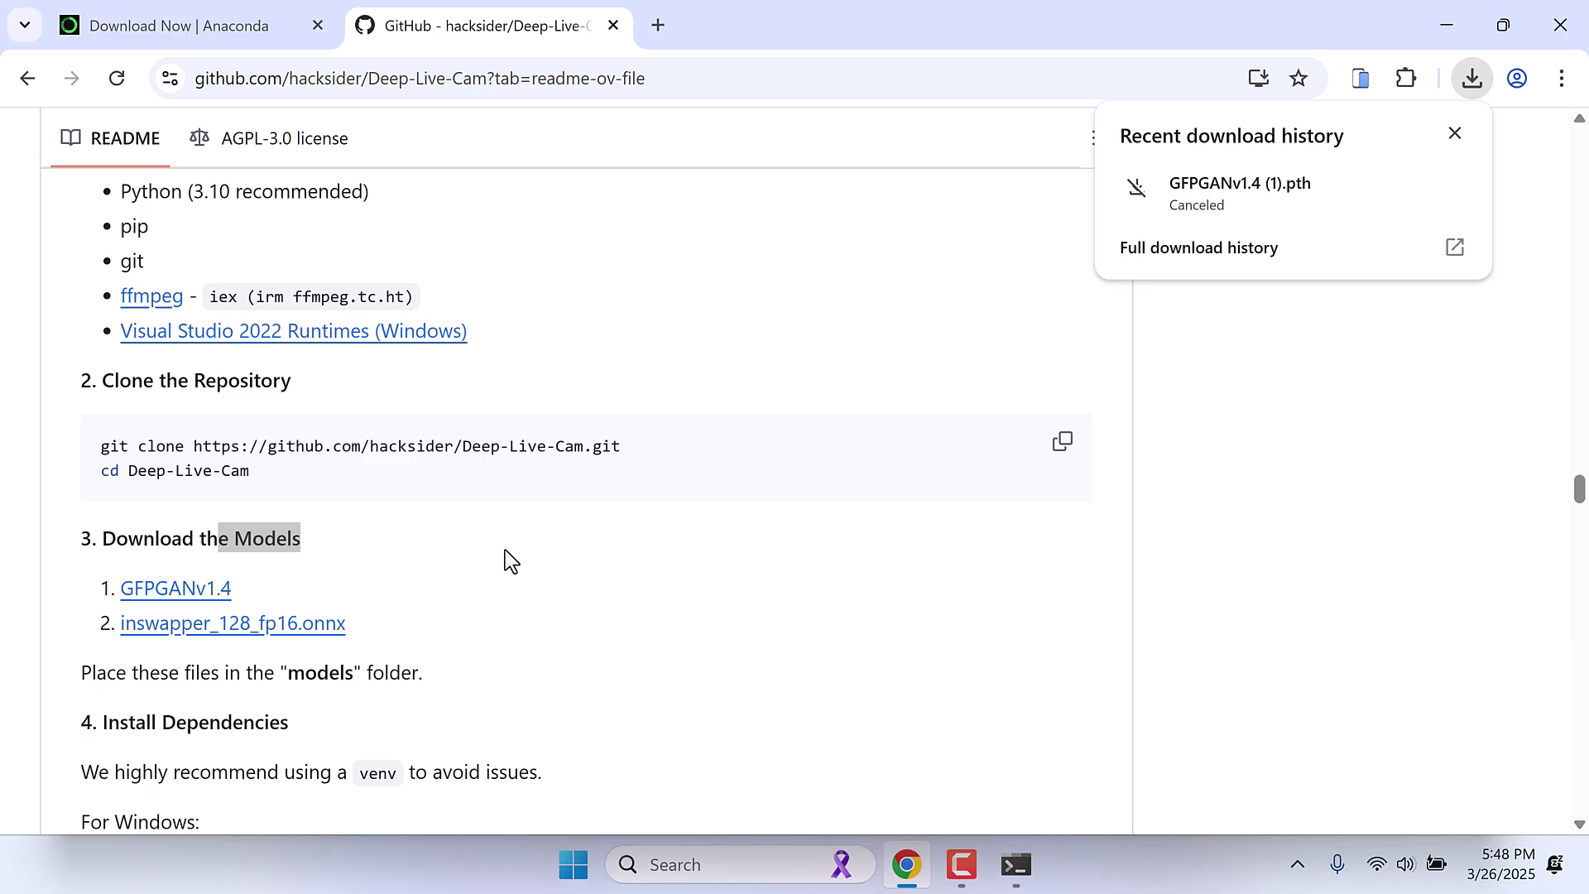
- Start downloading the inswapper_128_fp16.onnx model from the README, cancel the download, and dismiss the download history
left_click(205, 631)
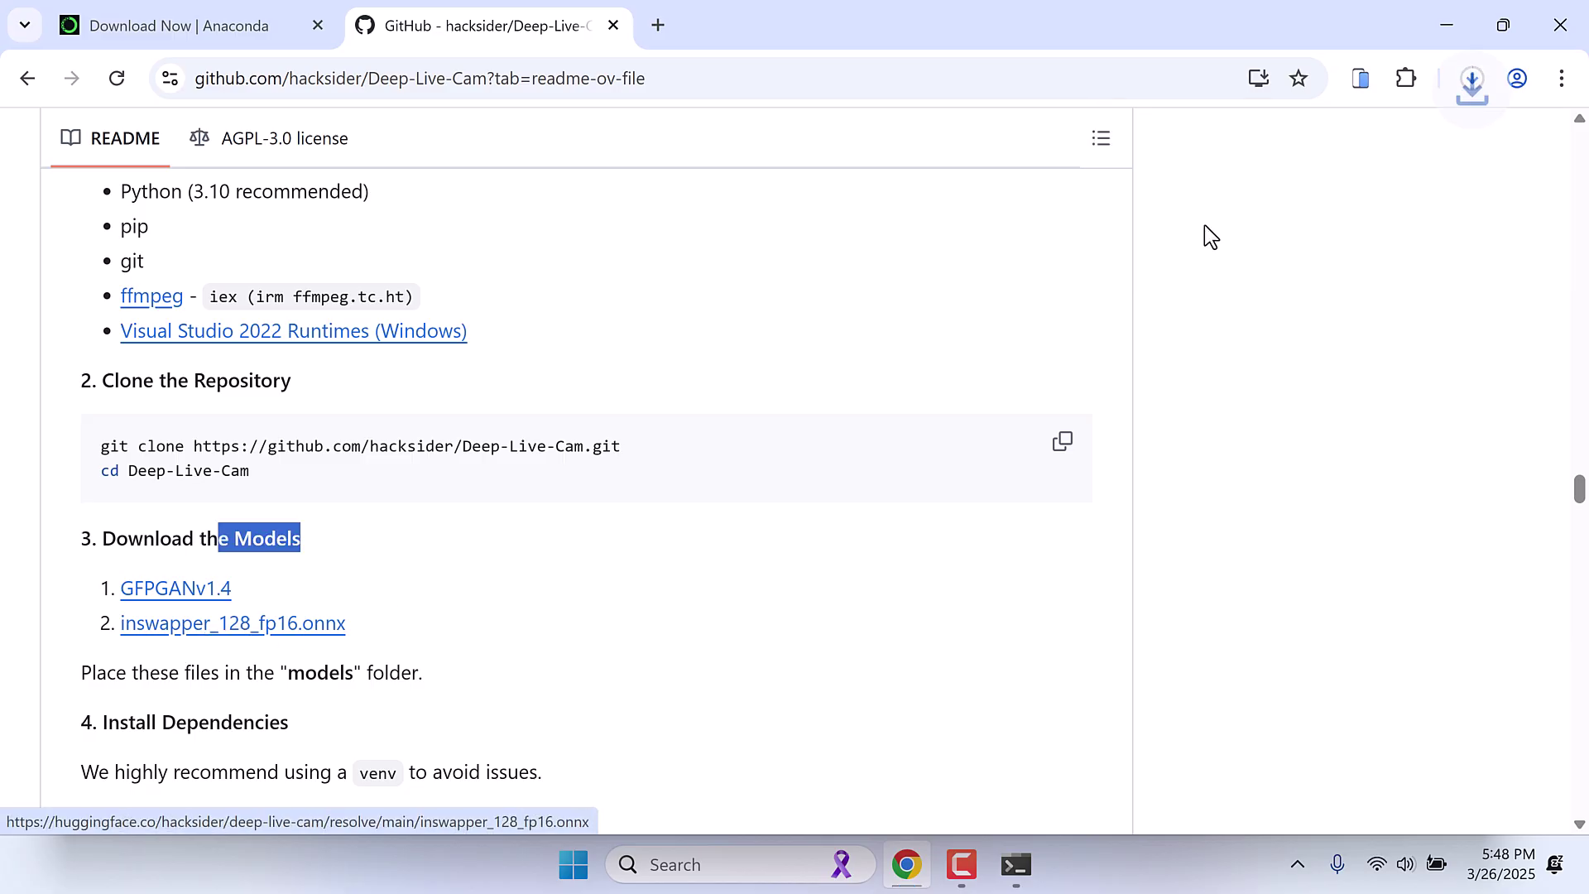
left_click(1471, 79)
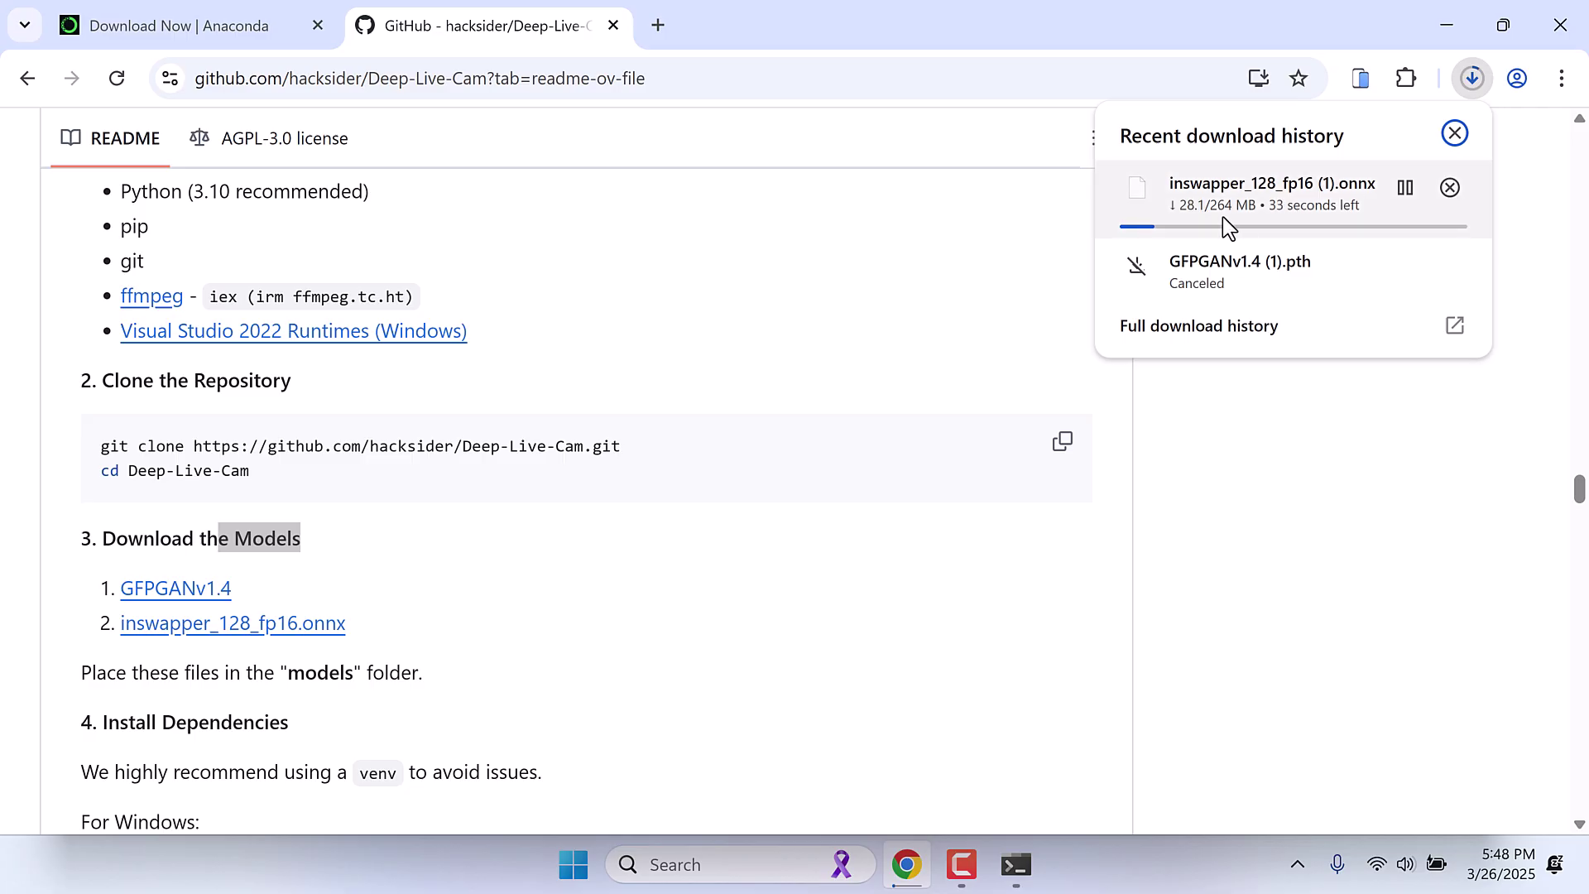
left_click(1449, 191)
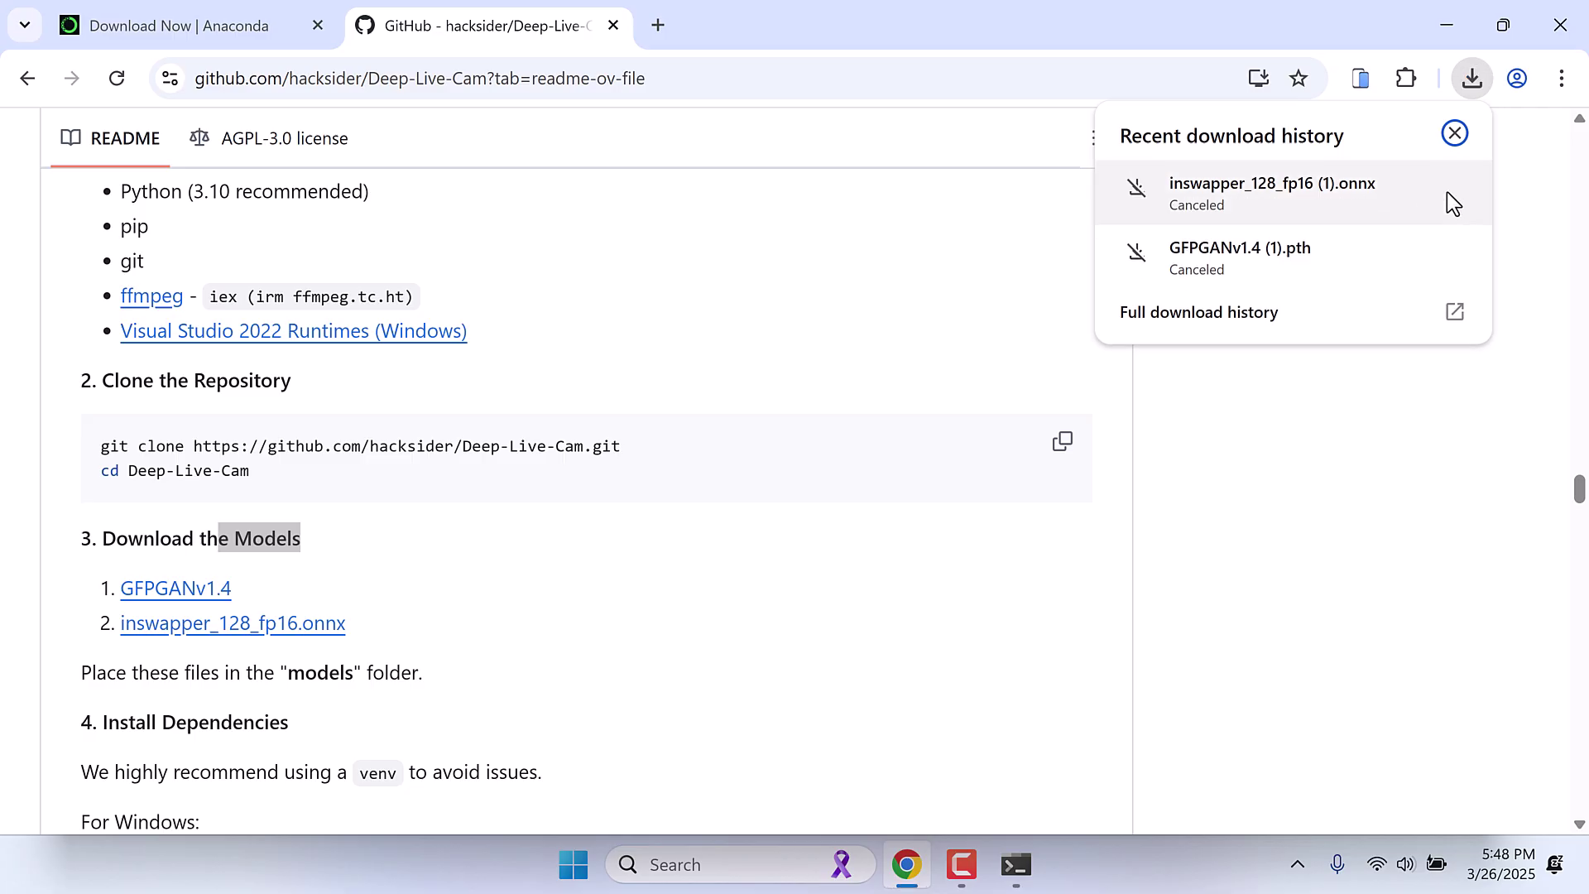
left_click(1085, 349)
scroll(1084, 350, "up", 20)
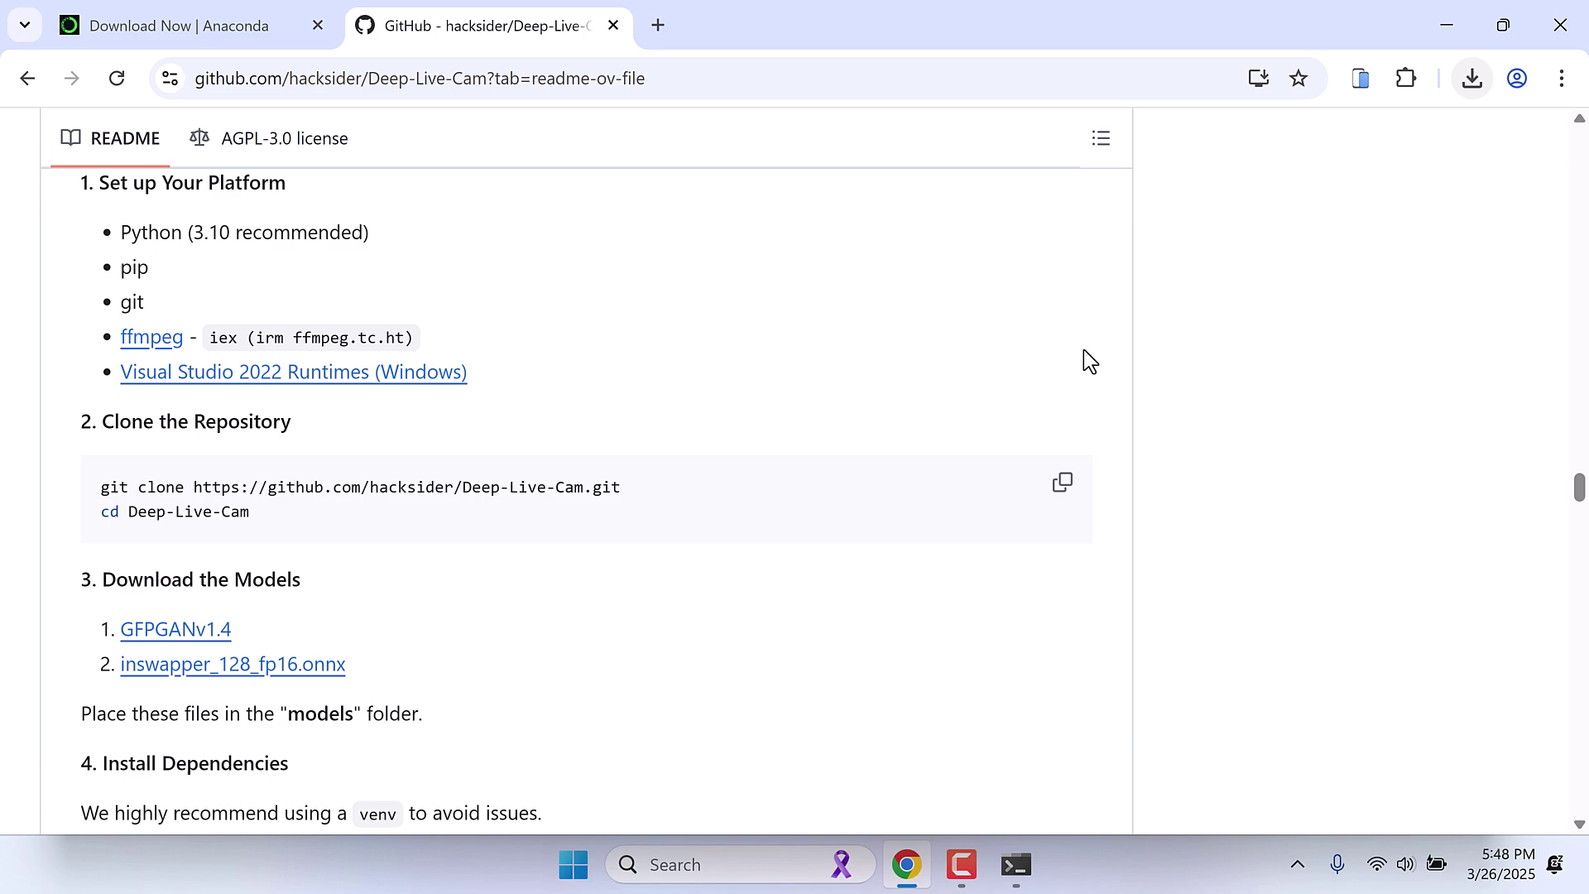
- Start downloading the Deep-Live-Cam repository as a ZIP from its GitHub page and cancel the download
scroll(1085, 349, "up", 20)
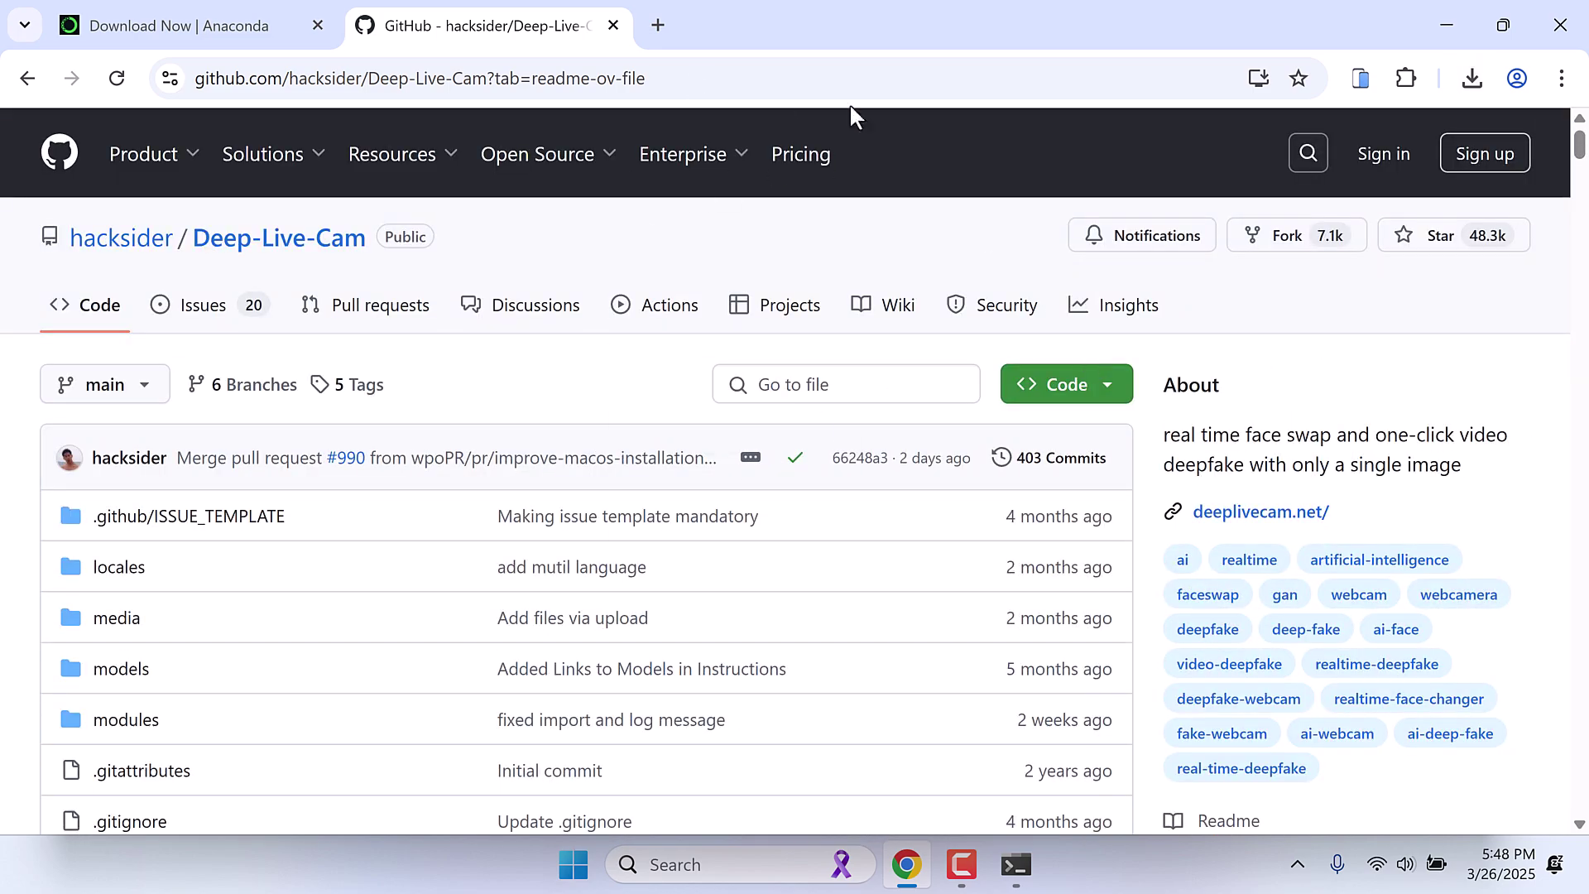
scroll(957, 343, "down", 1)
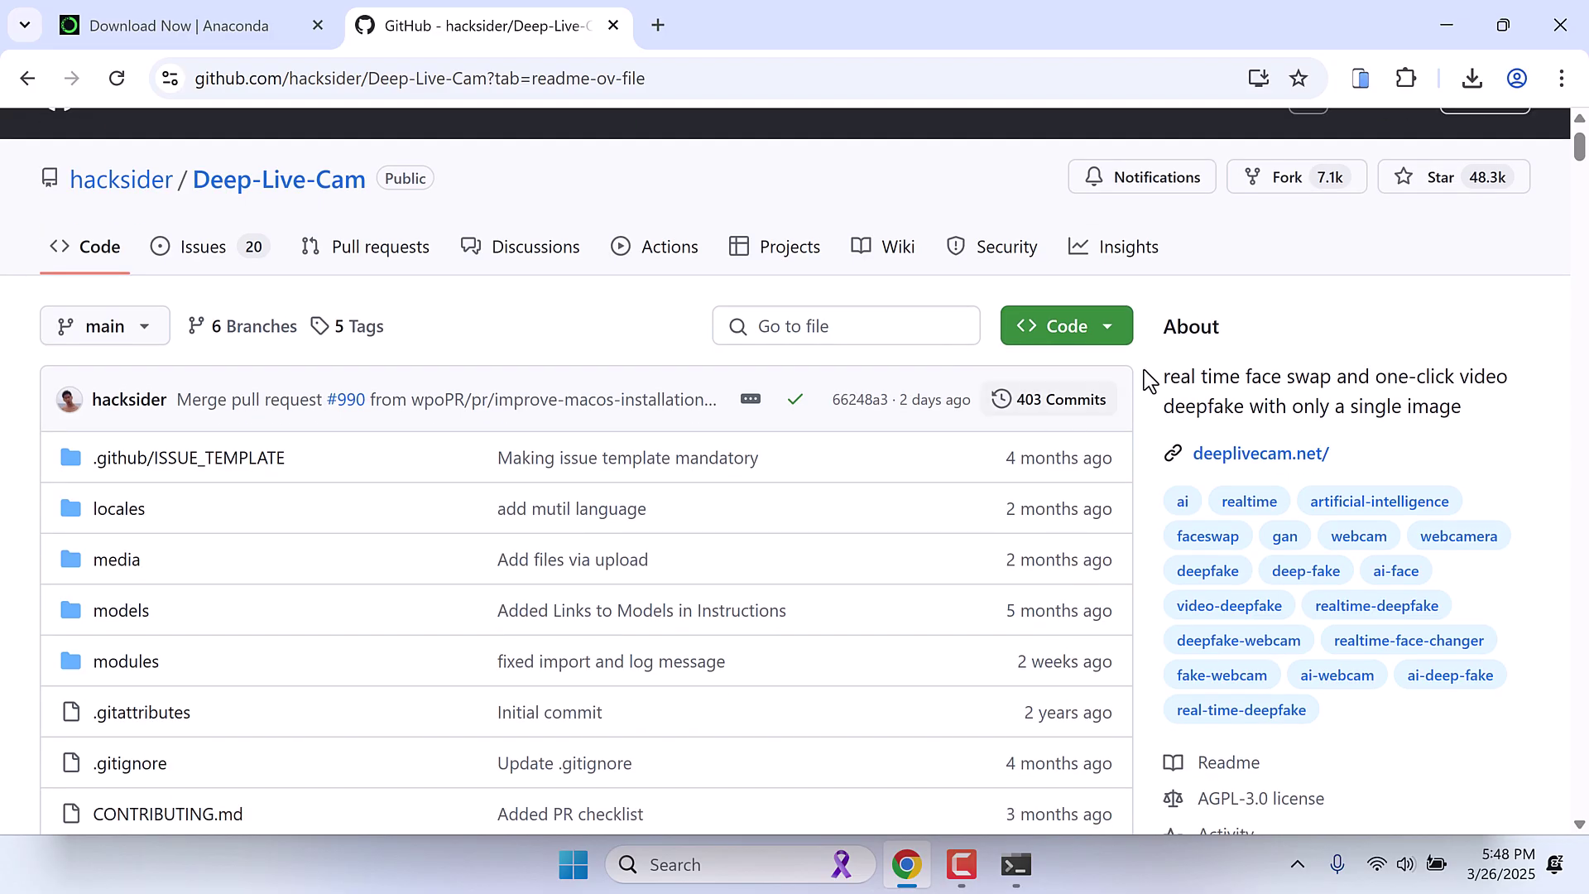
left_click(1108, 329)
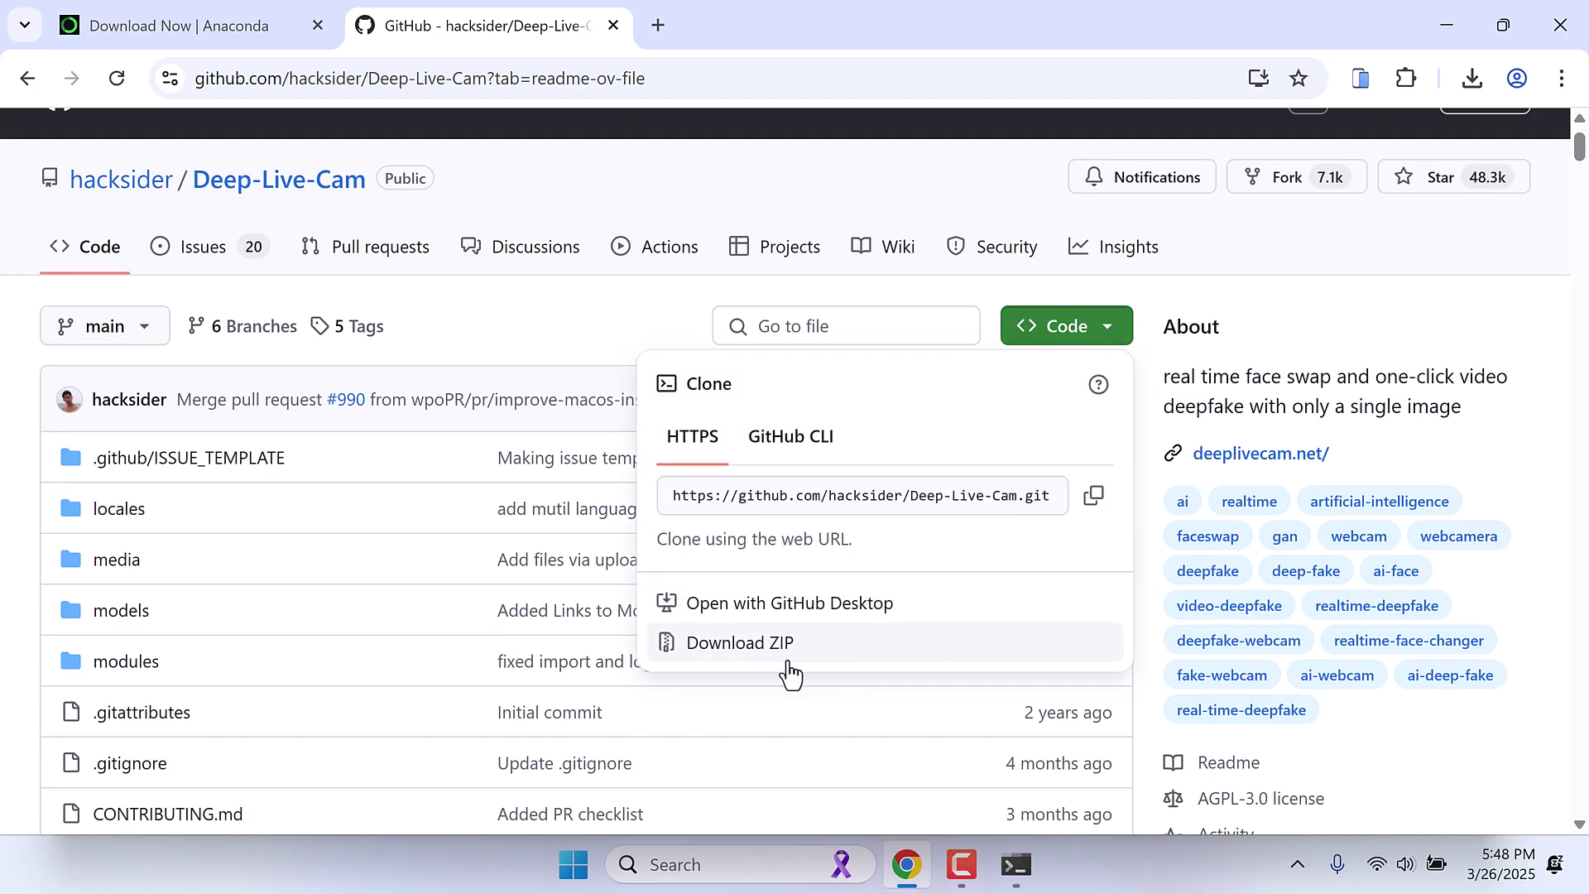
left_click(809, 655)
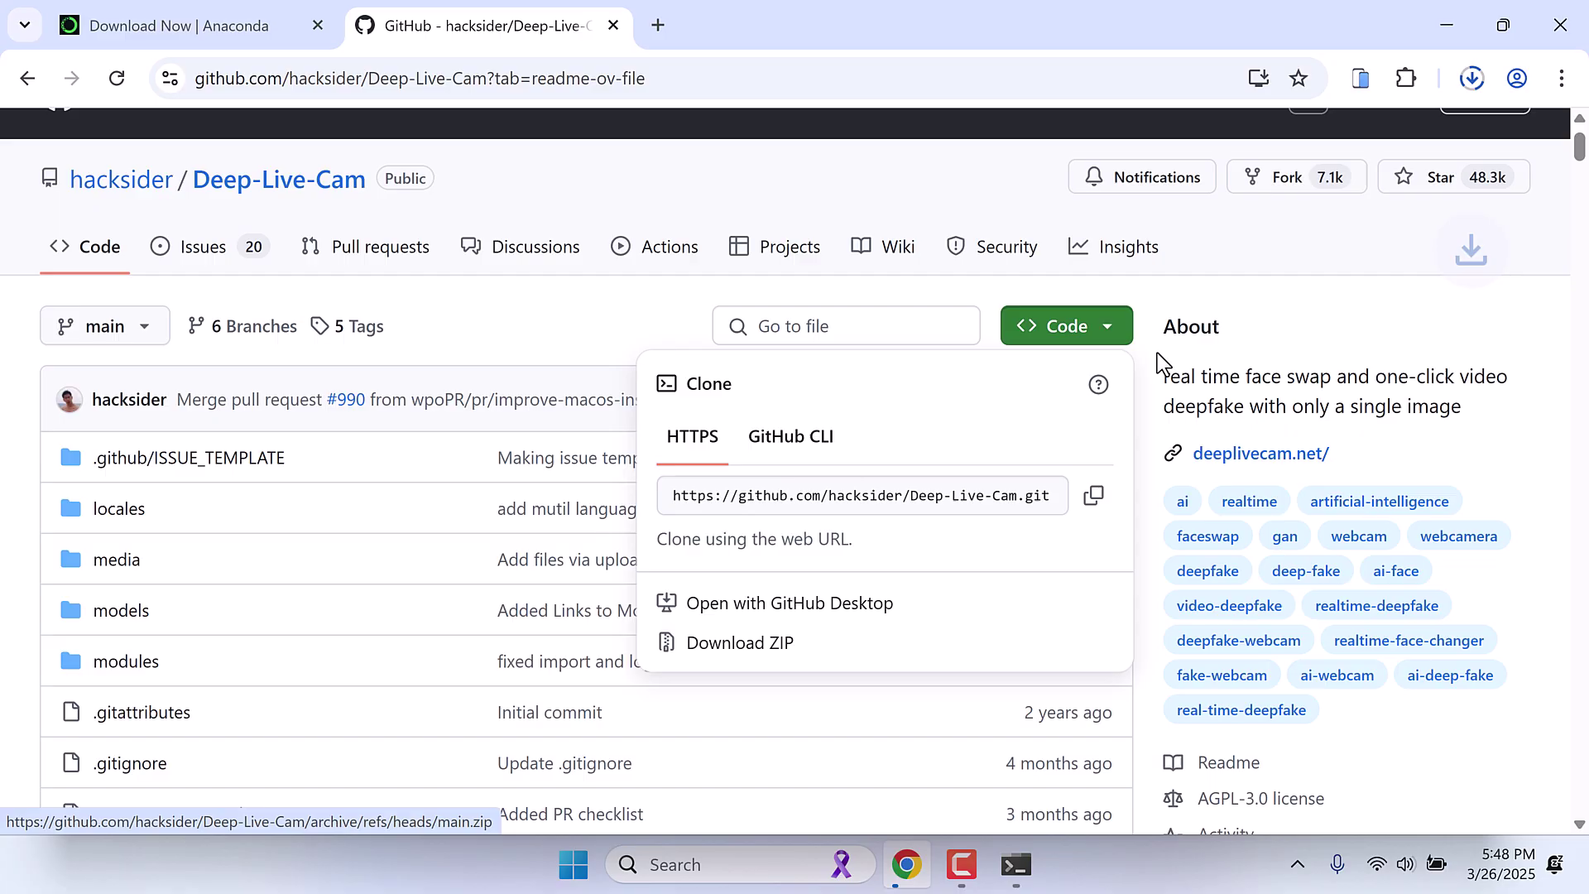
left_click(1473, 80)
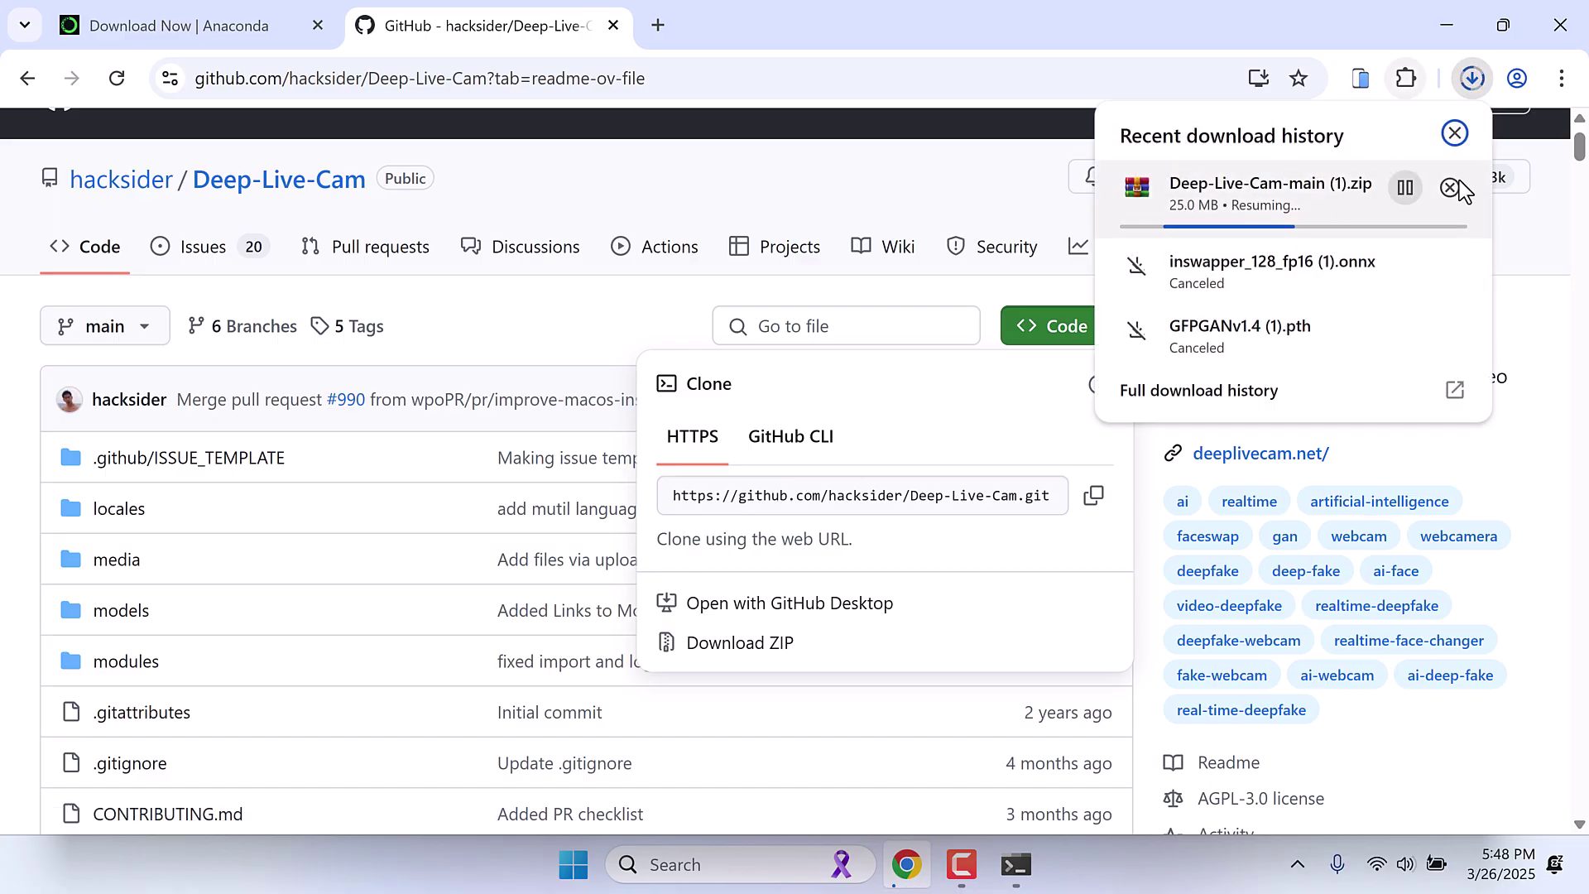
left_click(1450, 188)
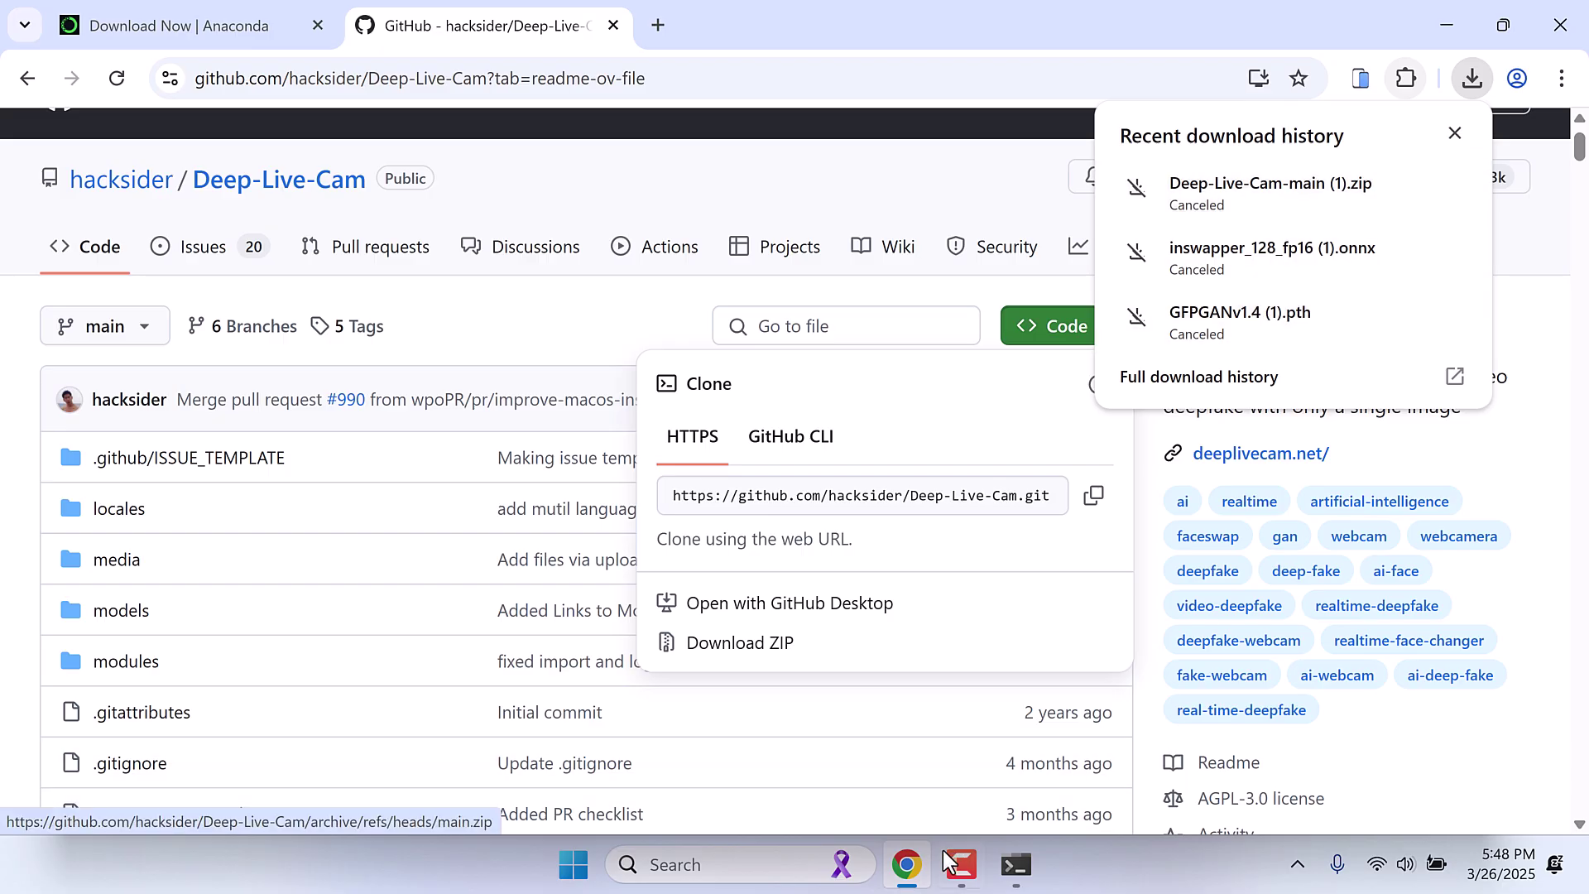
- Leave Chrome and open the Deep-Live-Cam-main ZIP archive from the Downloads folder in File Explorer
left_click(908, 866)
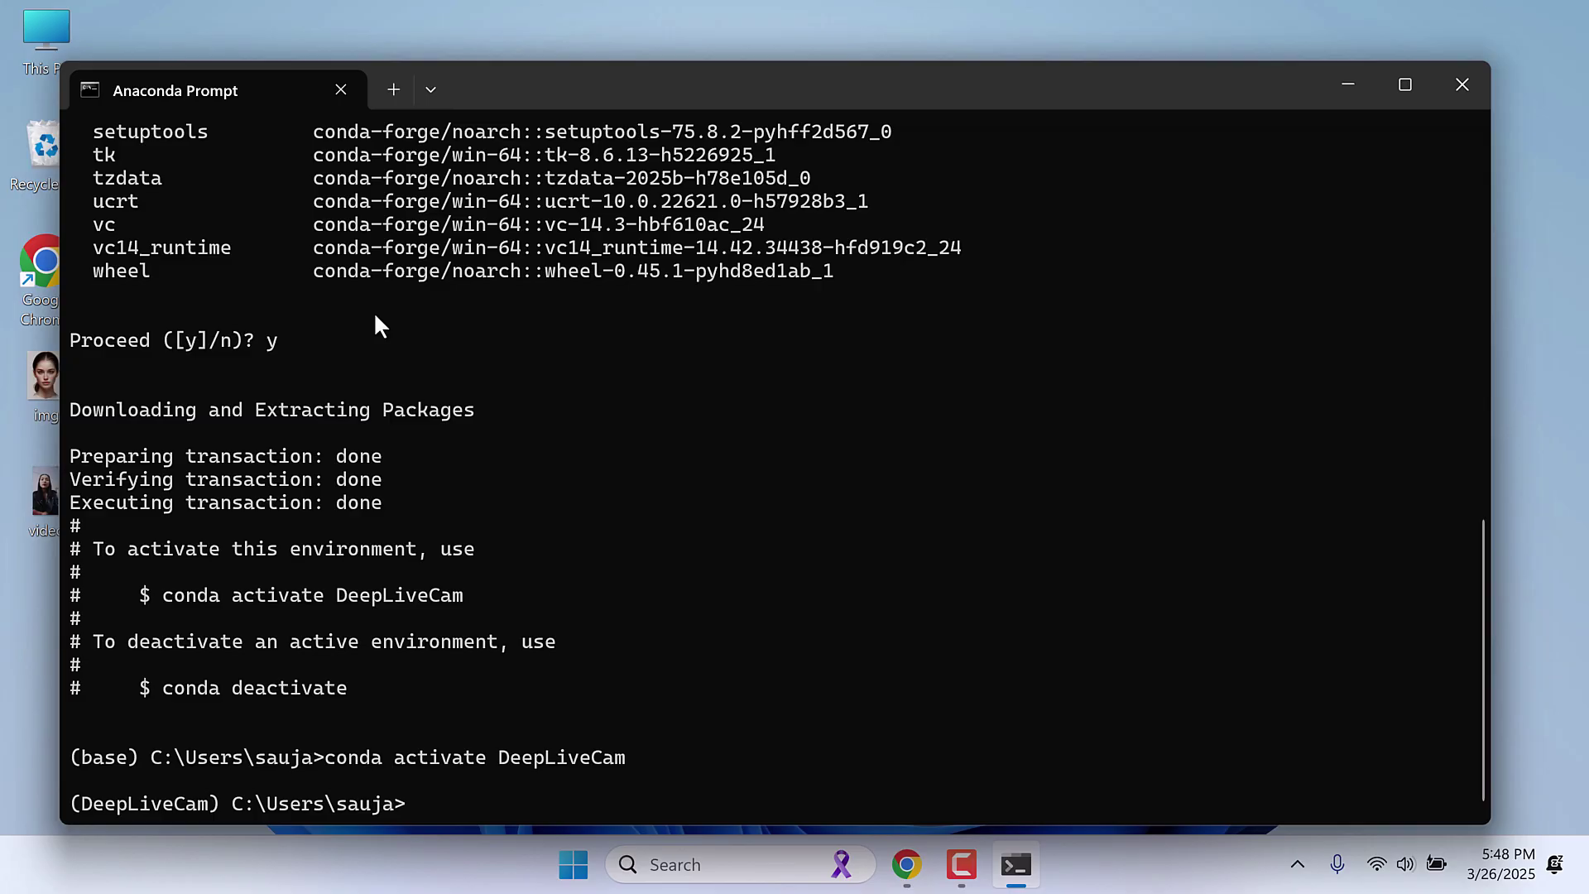
double_click(43, 26)
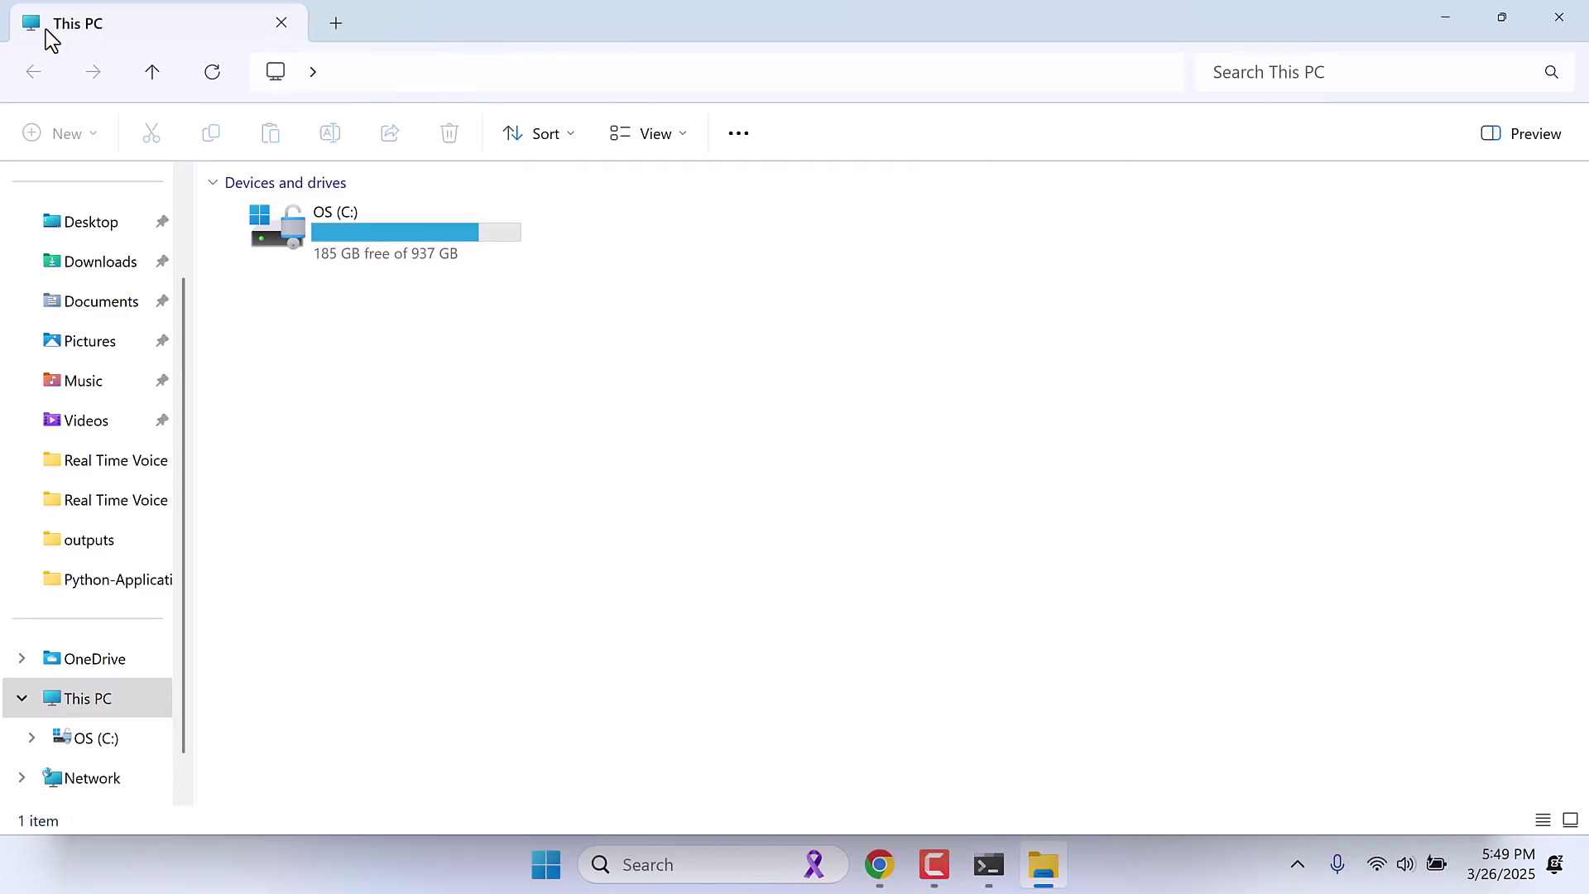
left_click(111, 263)
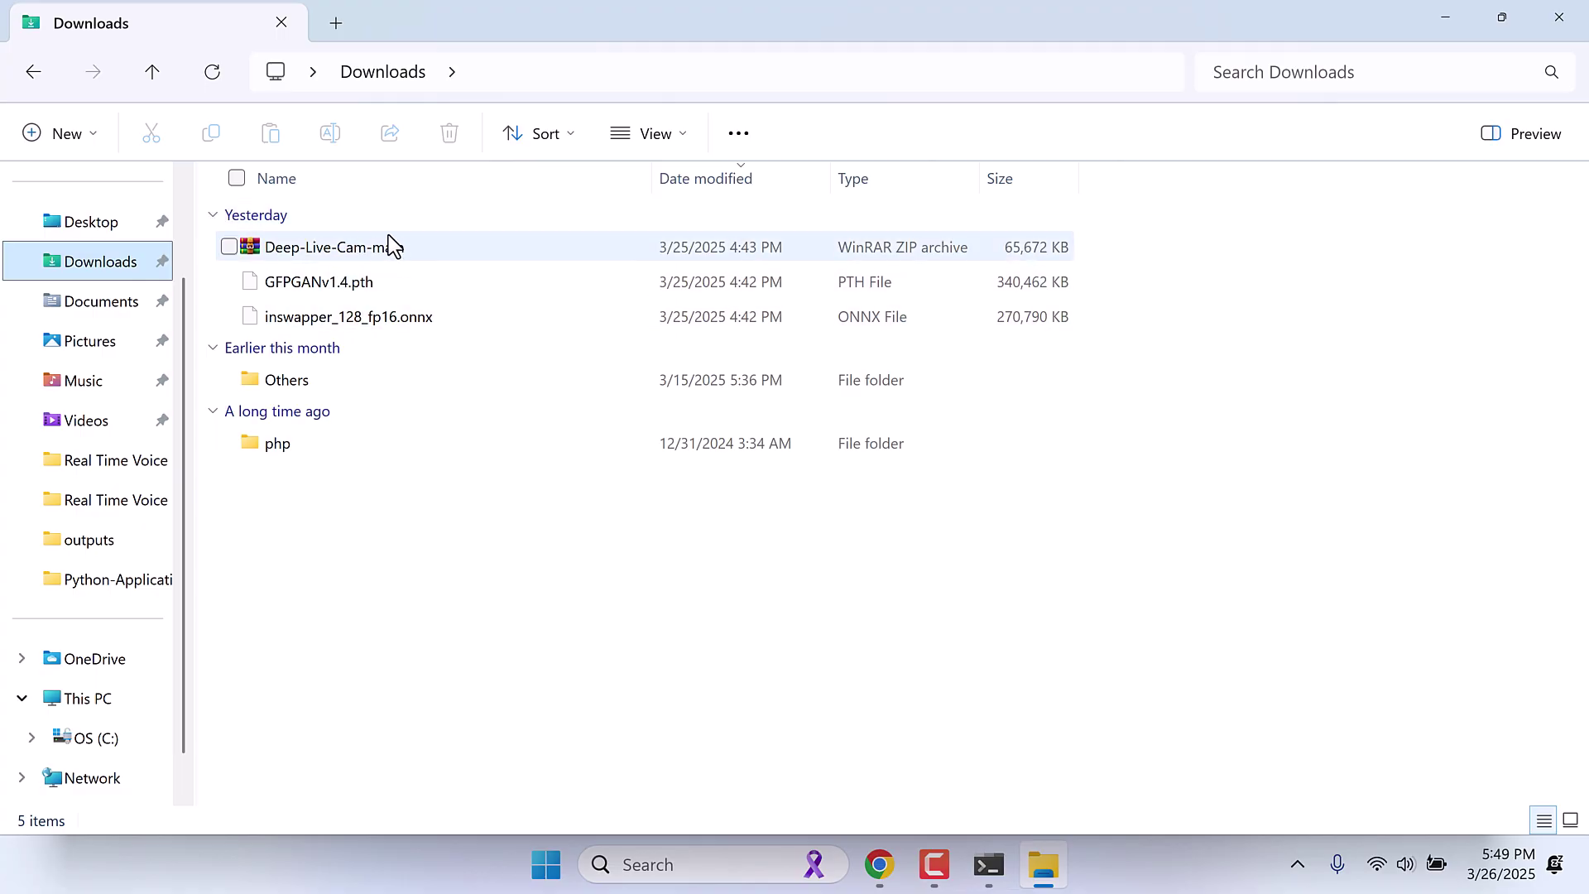
double_click(348, 256)
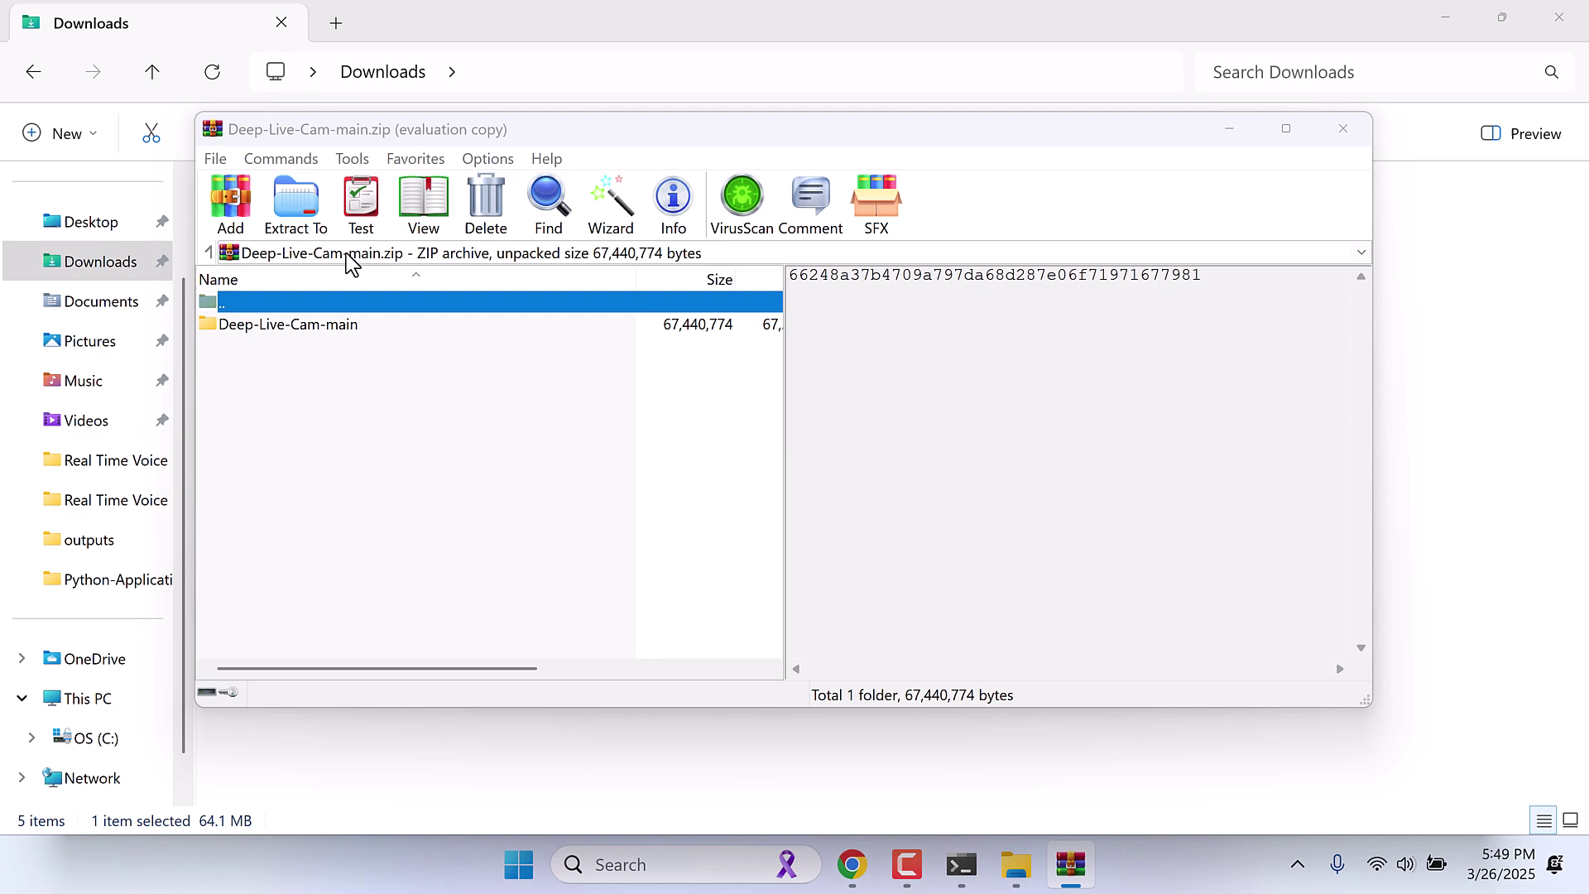
left_click(936, 422)
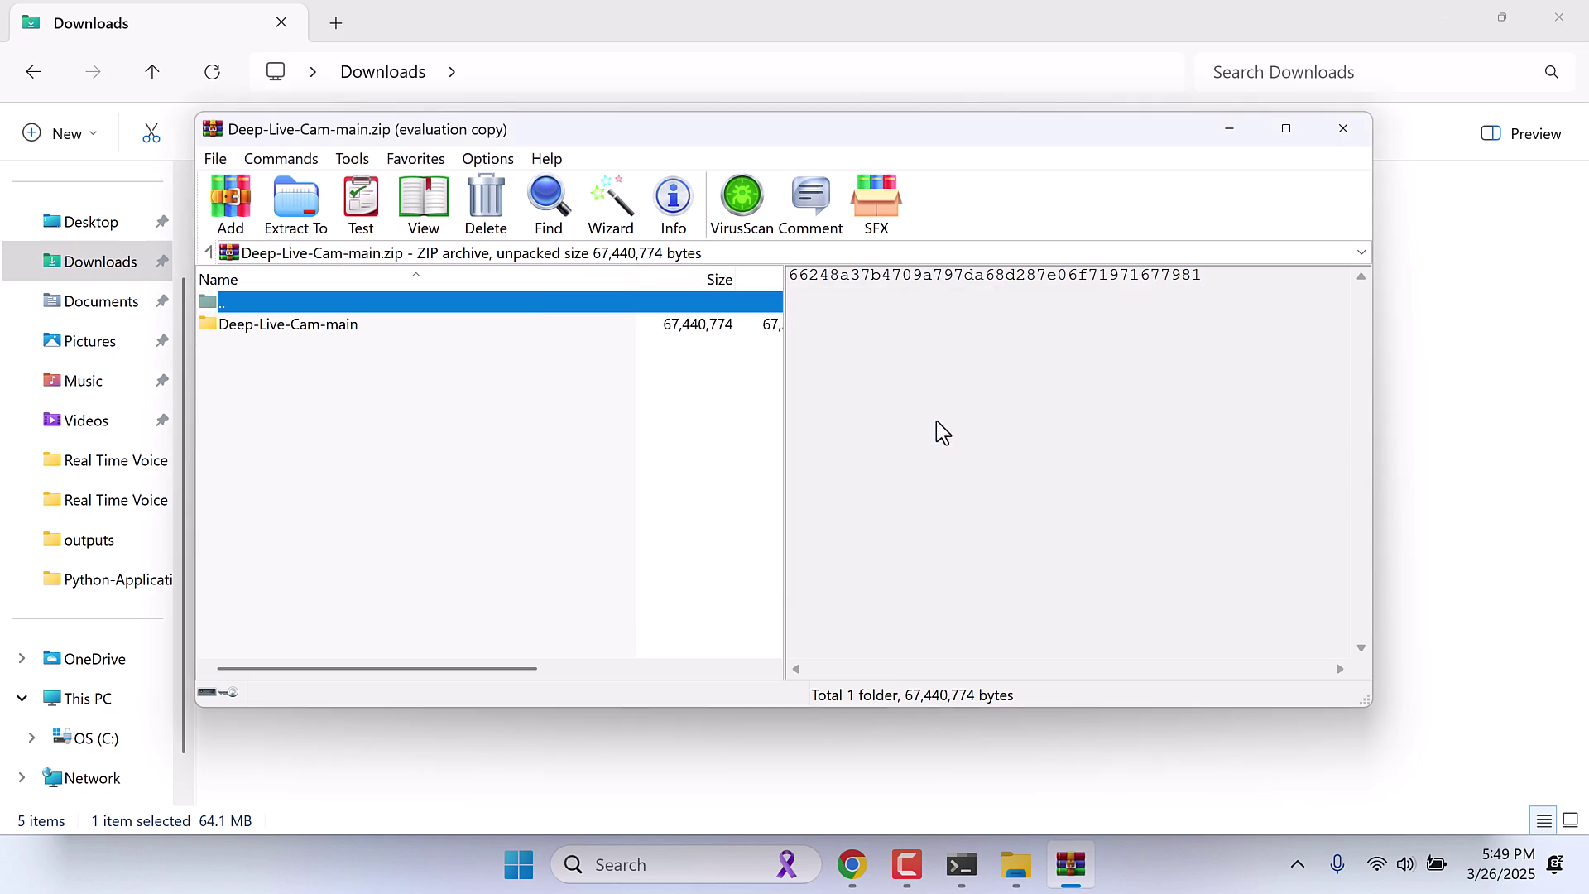
- Clear the other windows, extract the Deep-Live-Cam-main folder from the archive to the desktop, and close WinRAR
left_click(313, 329)
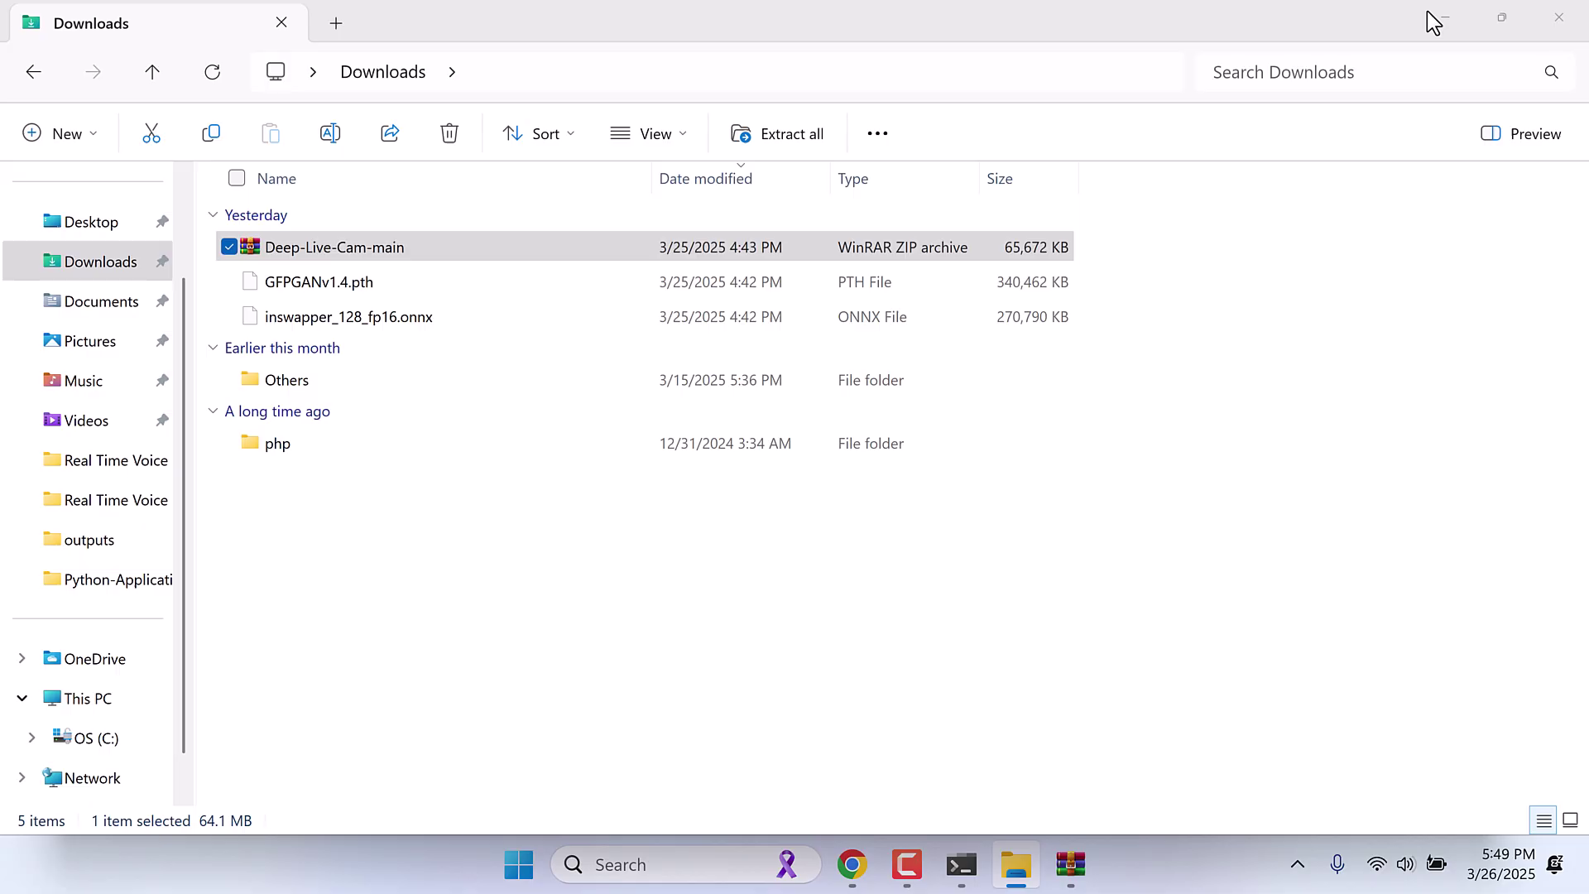
left_click(1435, 18)
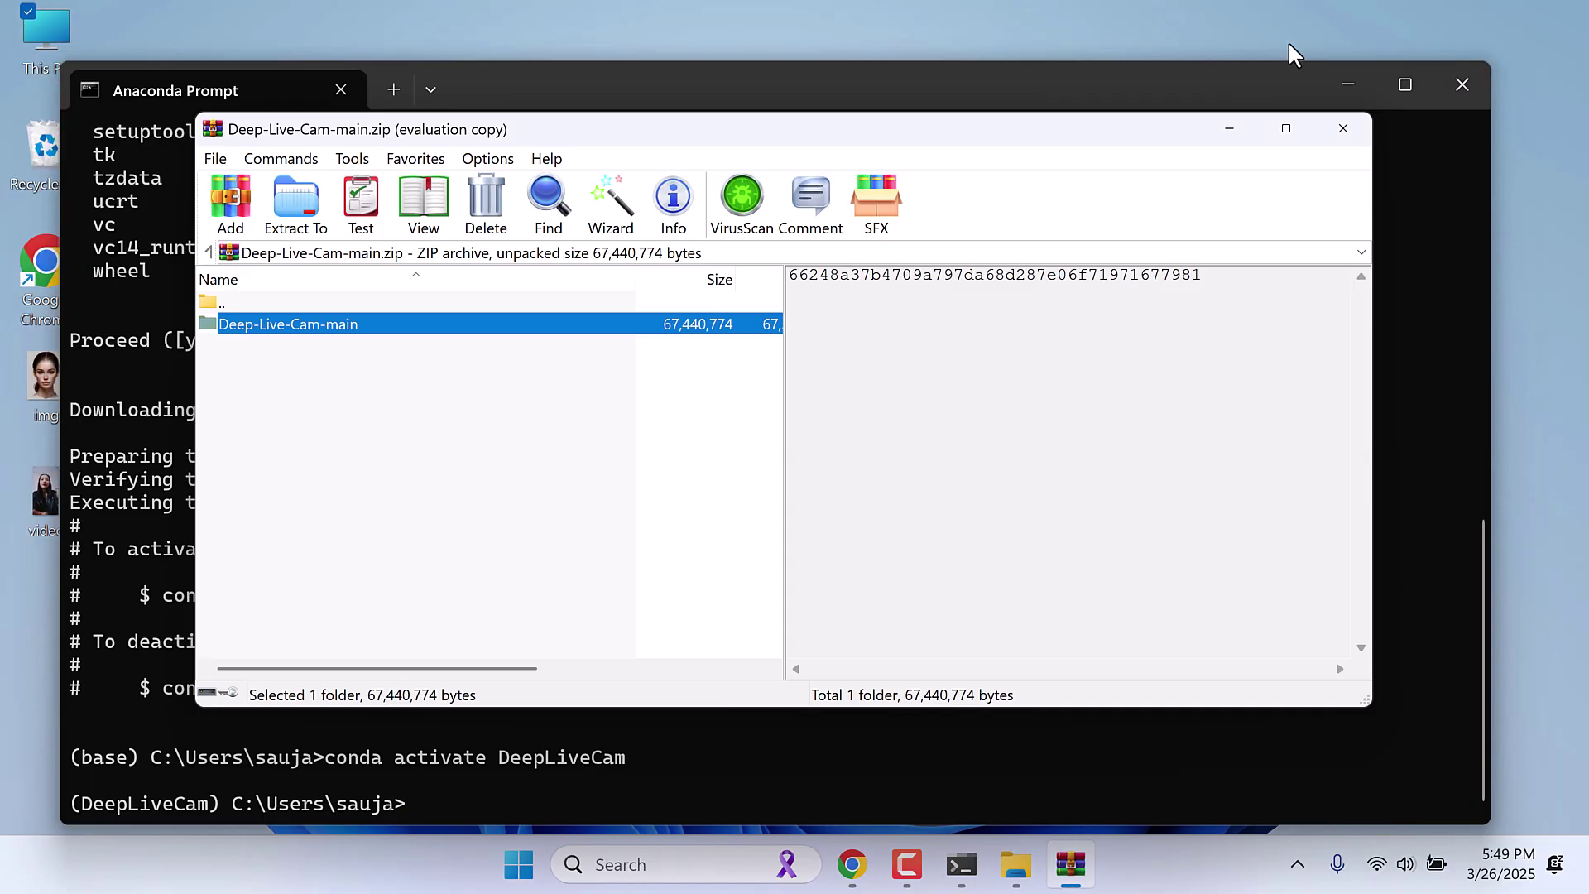
left_click(1336, 79)
left_click(1338, 80)
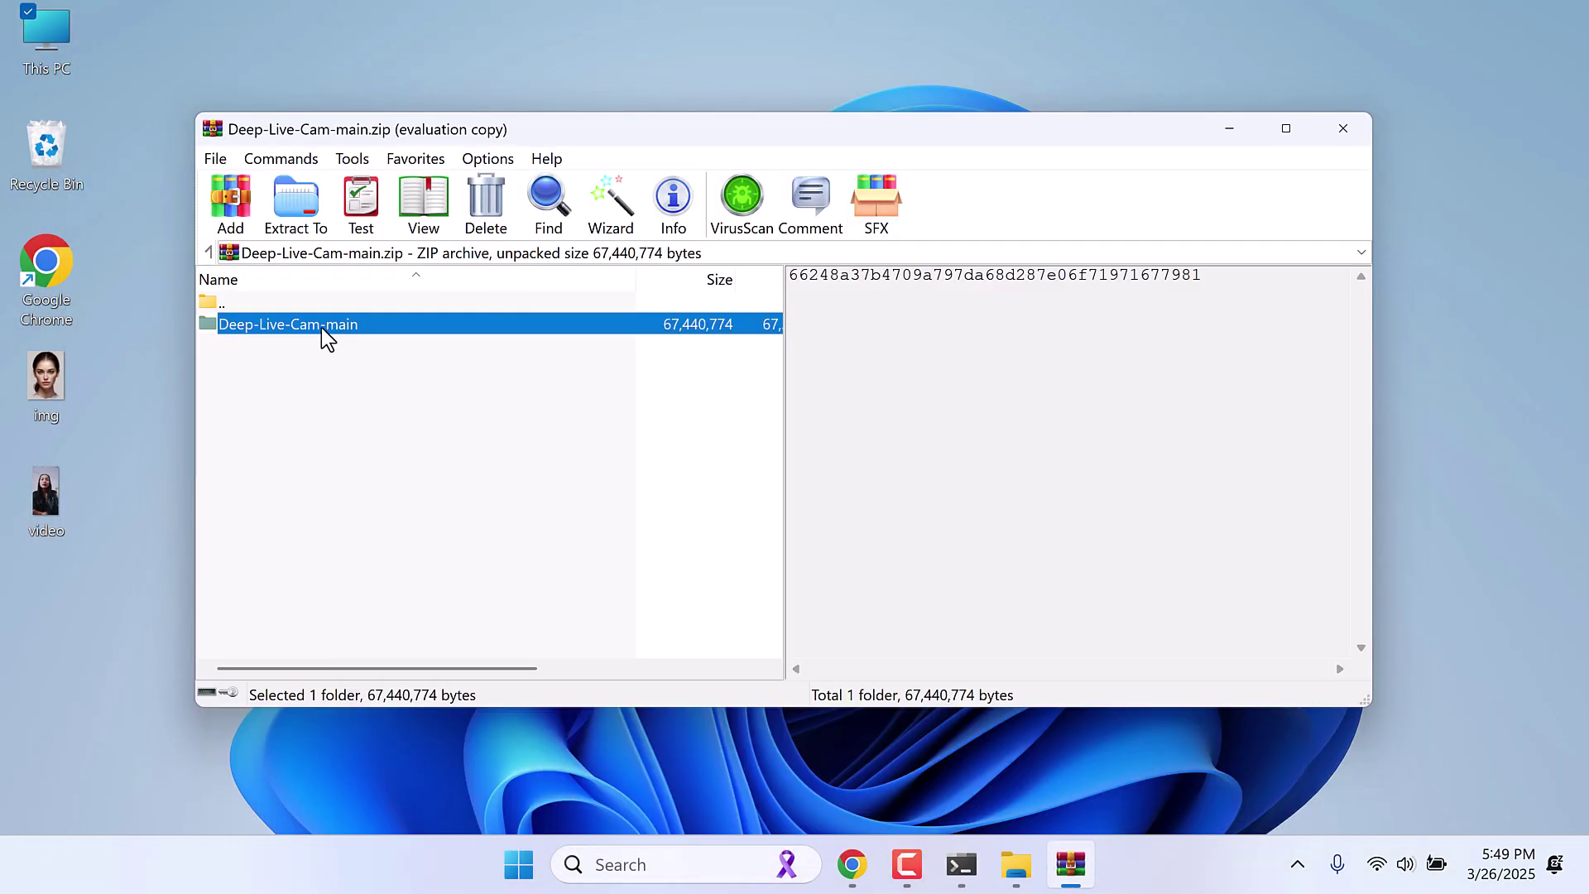
left_click_drag(321, 326, 72, 650)
left_click(1360, 126)
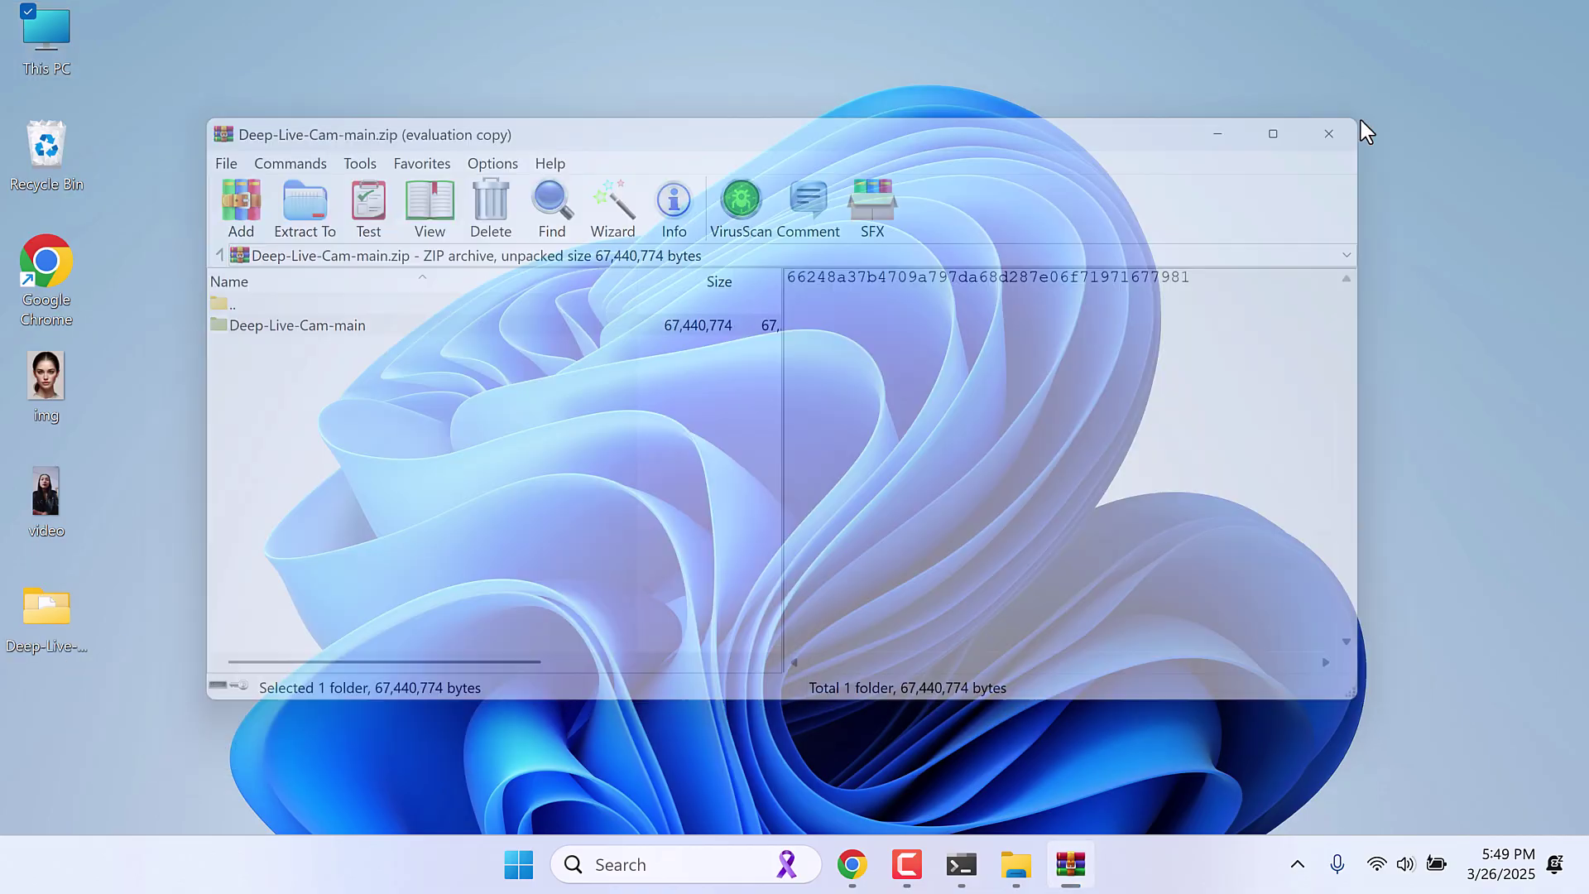
- Copy GFPGANv1.4.pth and inswapper_128_fp16.onnx from Downloads into the models folder of Deep-Live-Cam-main on the desktop
double_click(34, 627)
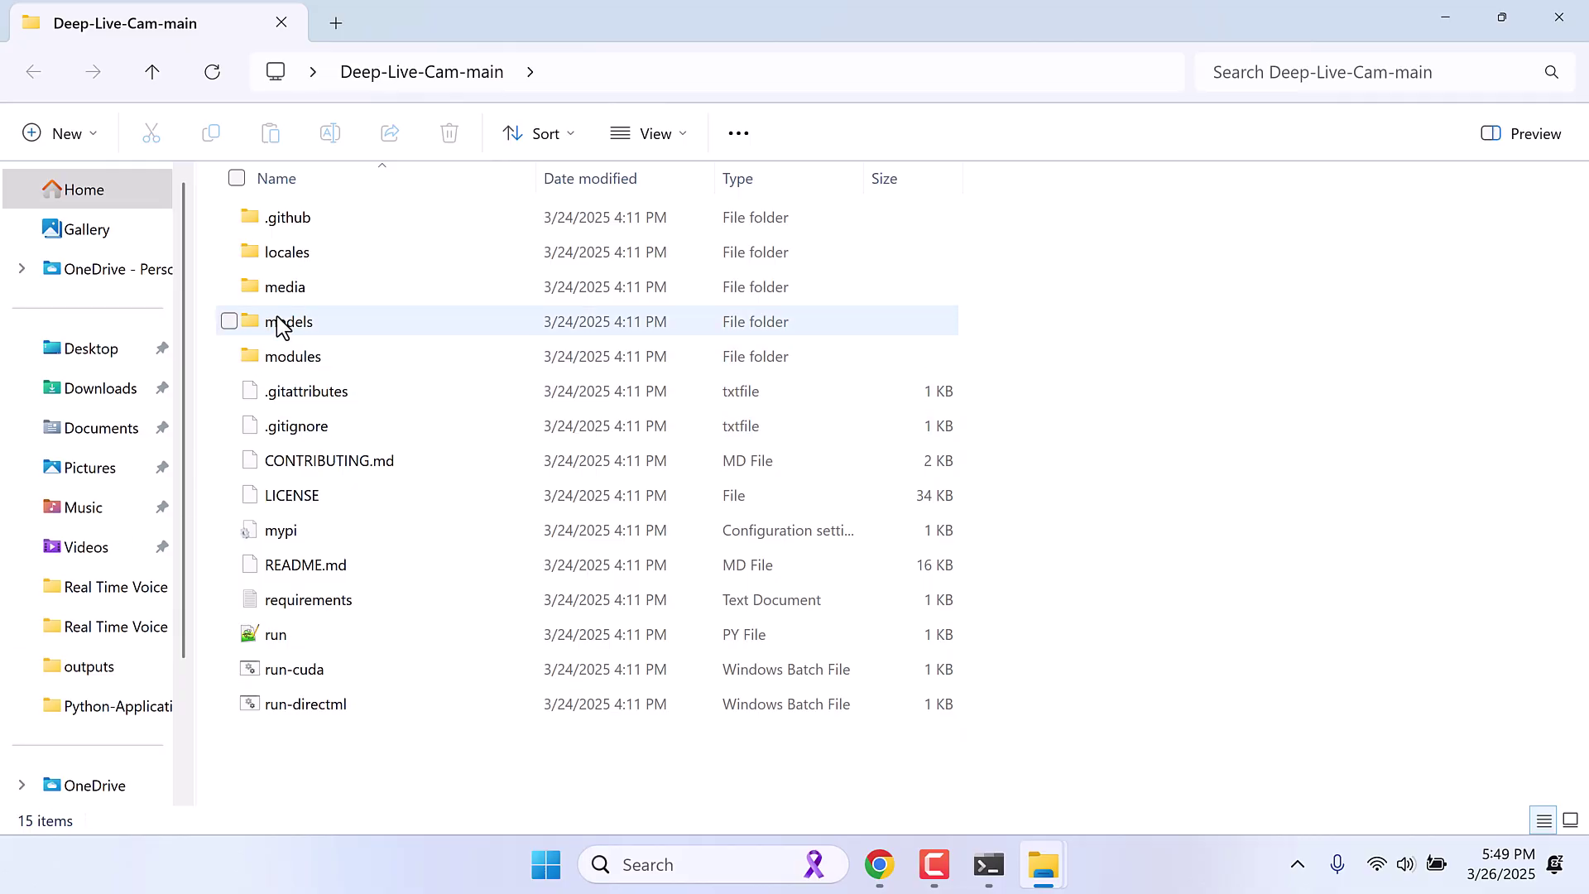
double_click(301, 321)
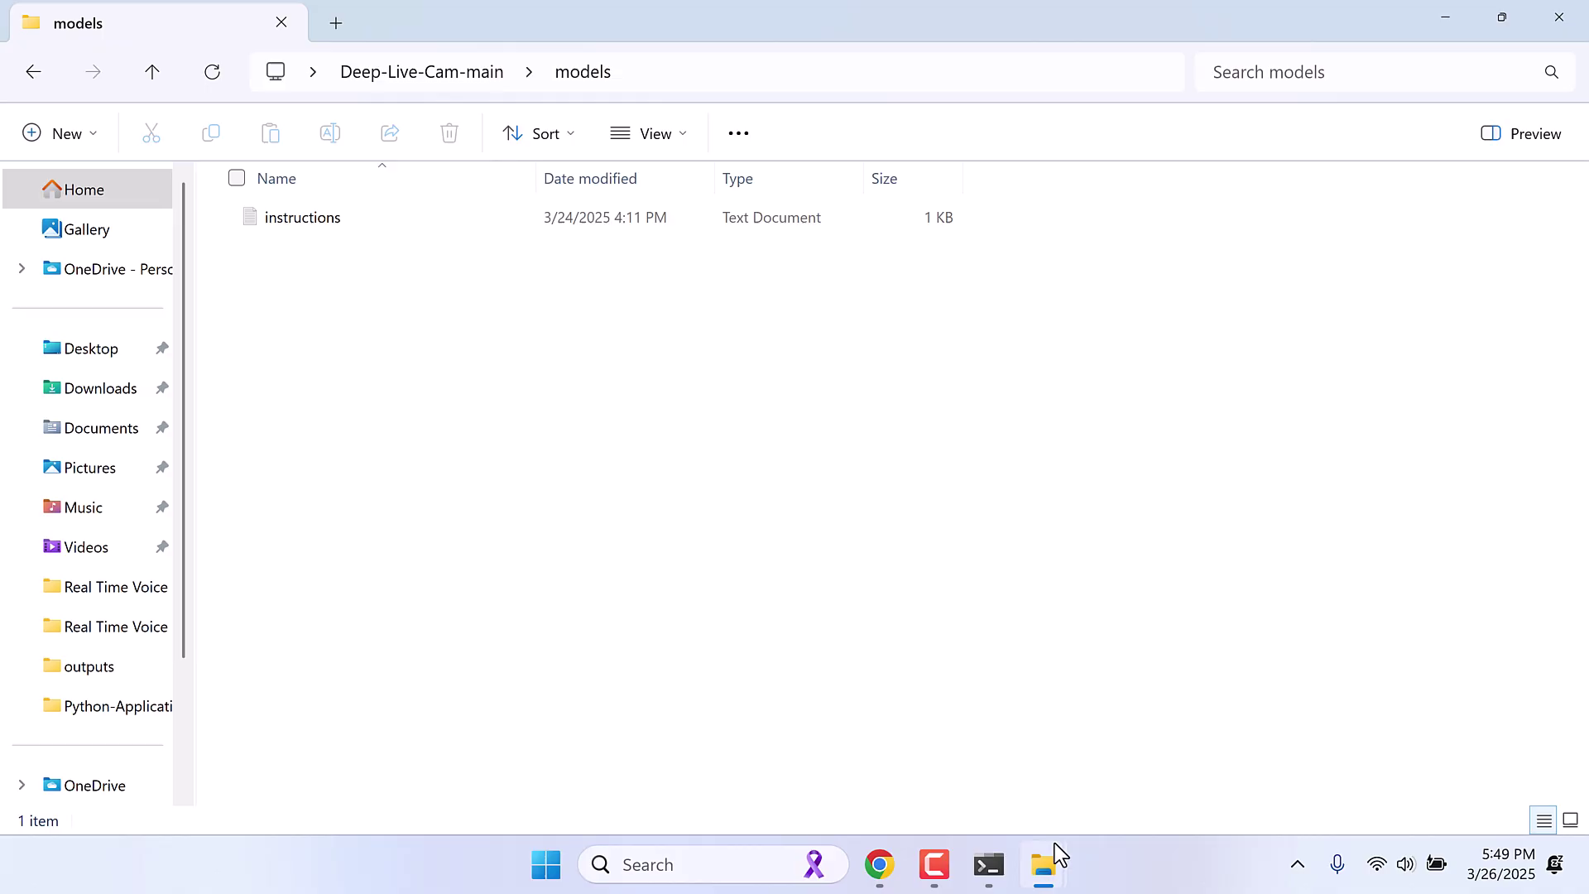
mouse_move(1057, 853)
left_click(986, 722)
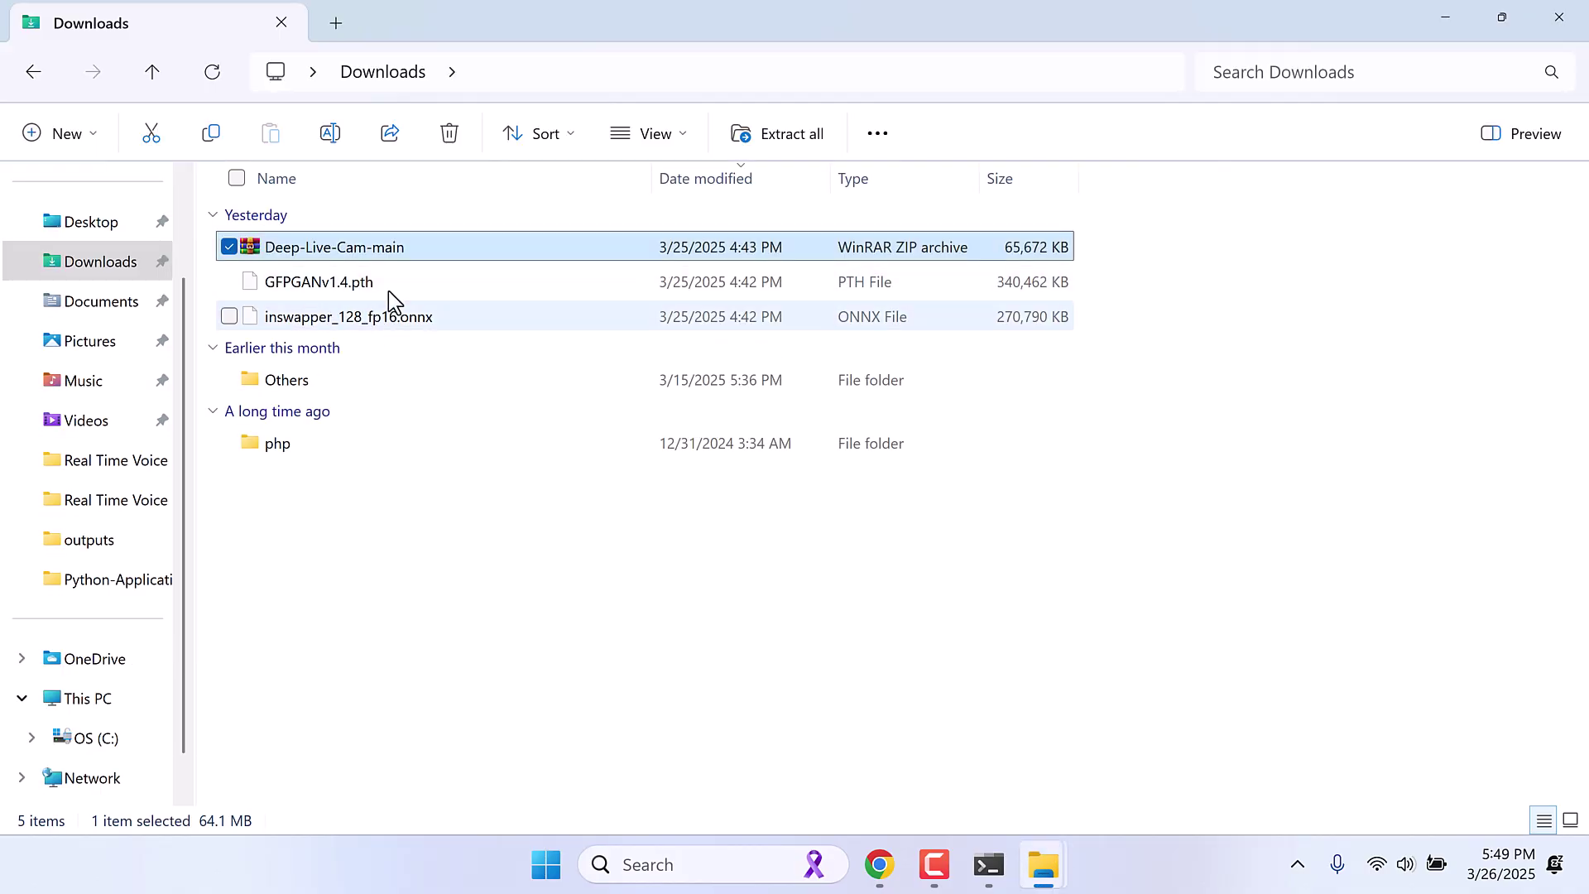
left_click(360, 306)
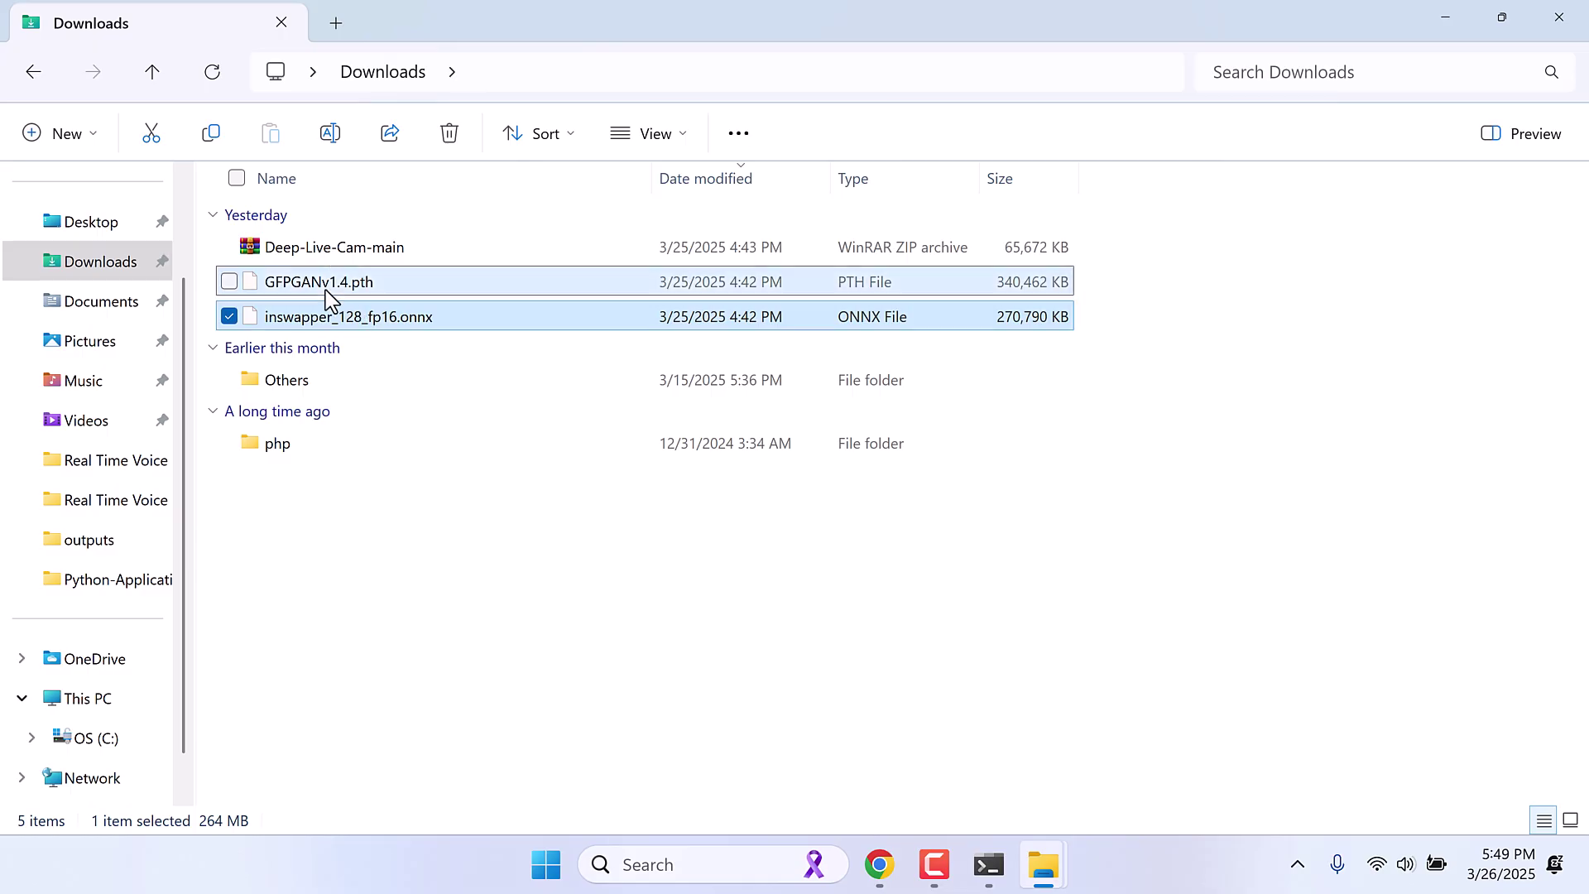
left_click(327, 292, "ctrl")
right_click(325, 291)
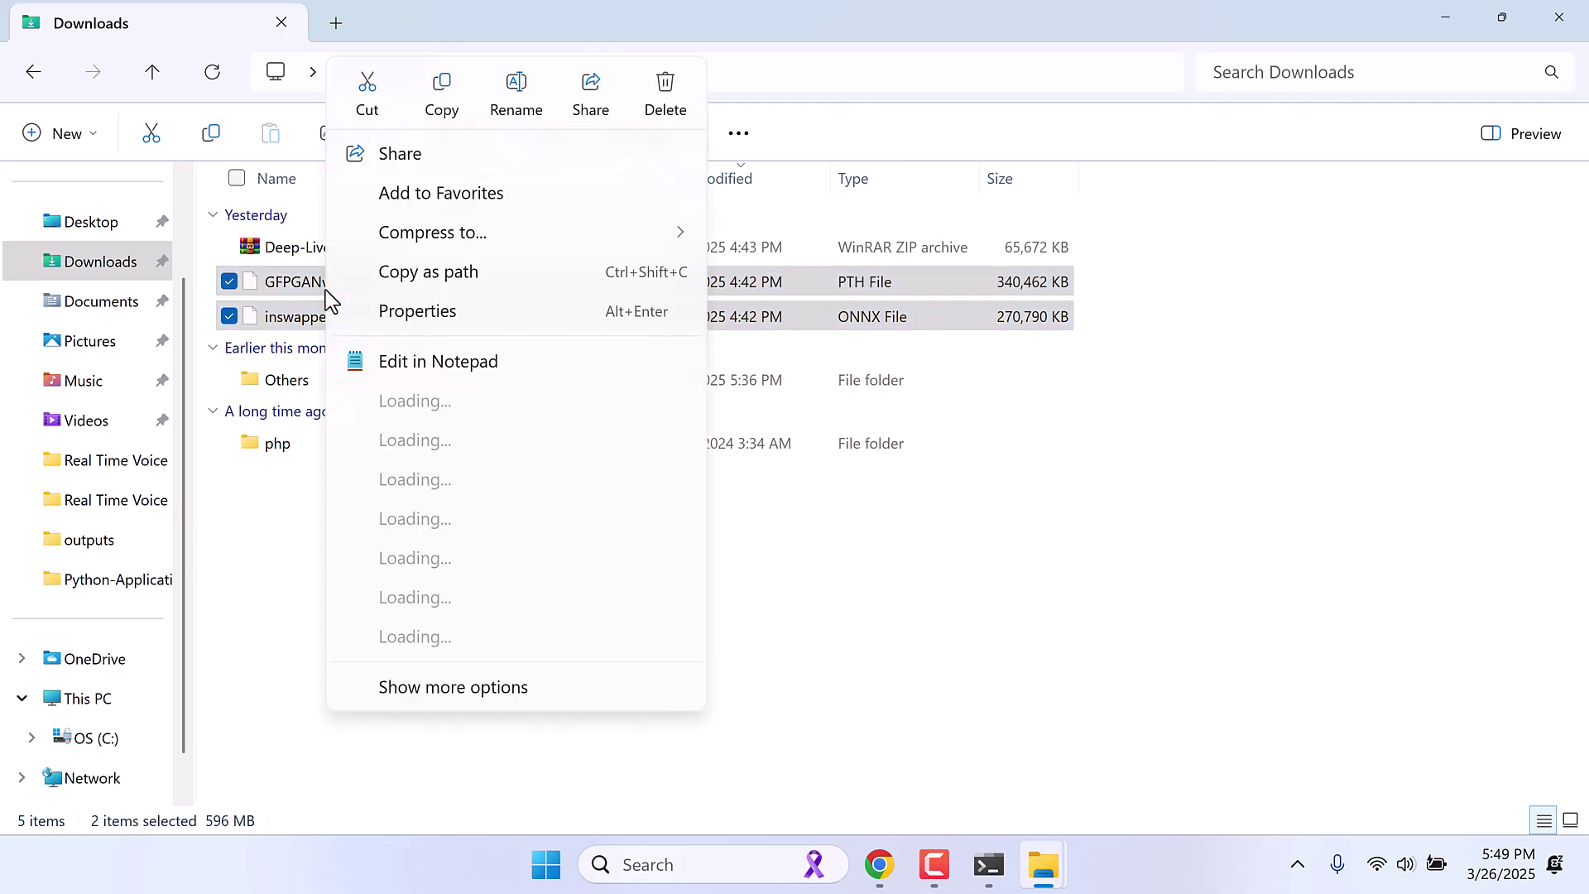
left_click(443, 114)
left_click(1557, 21)
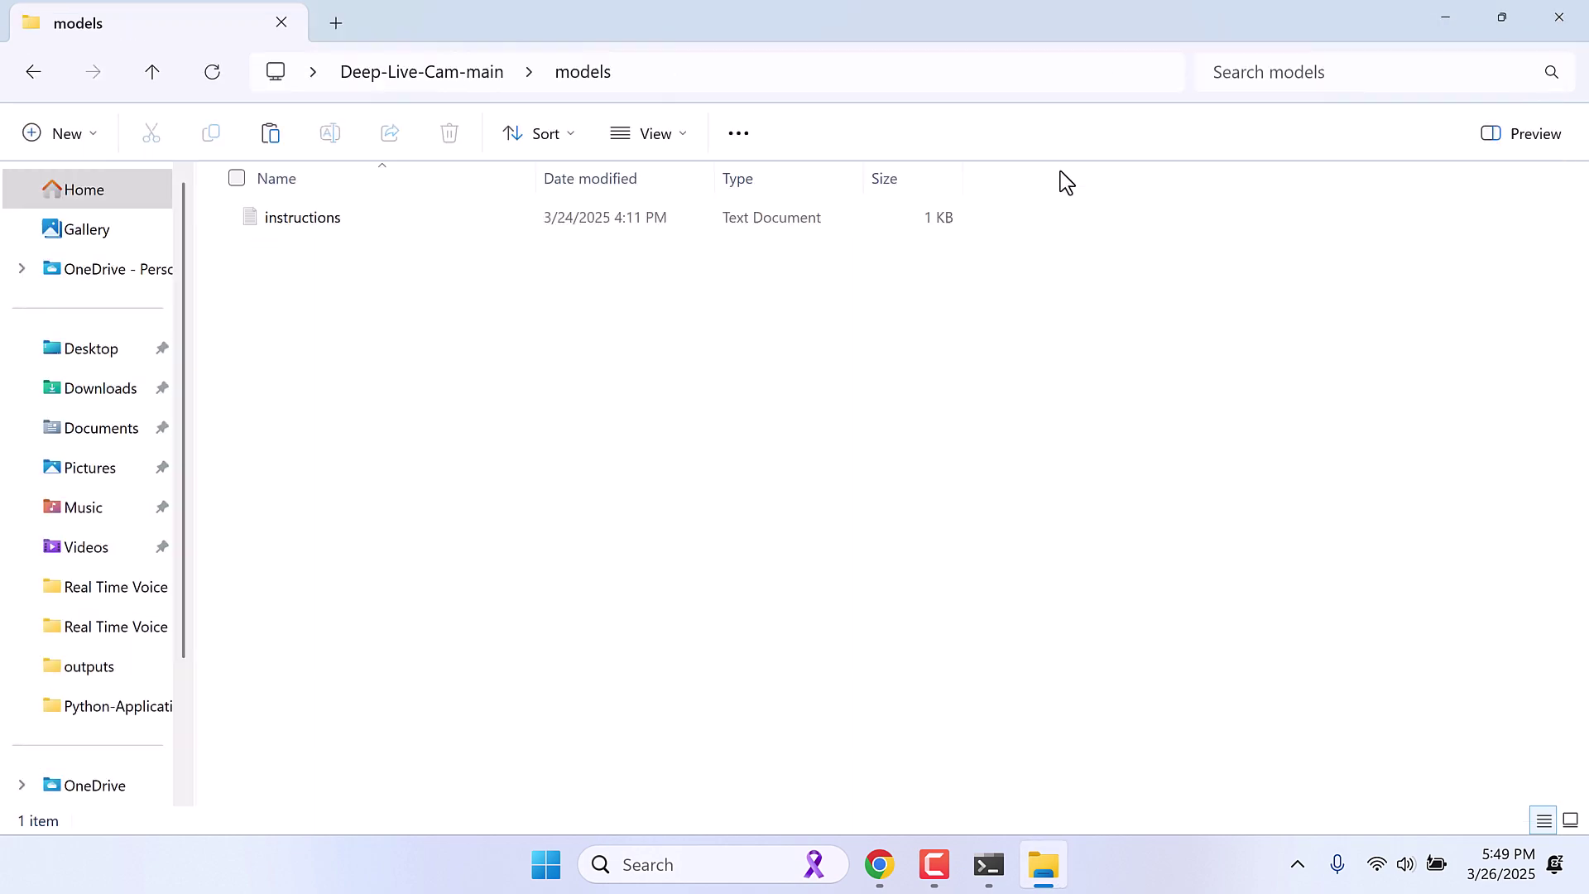
key("ctrl+v")
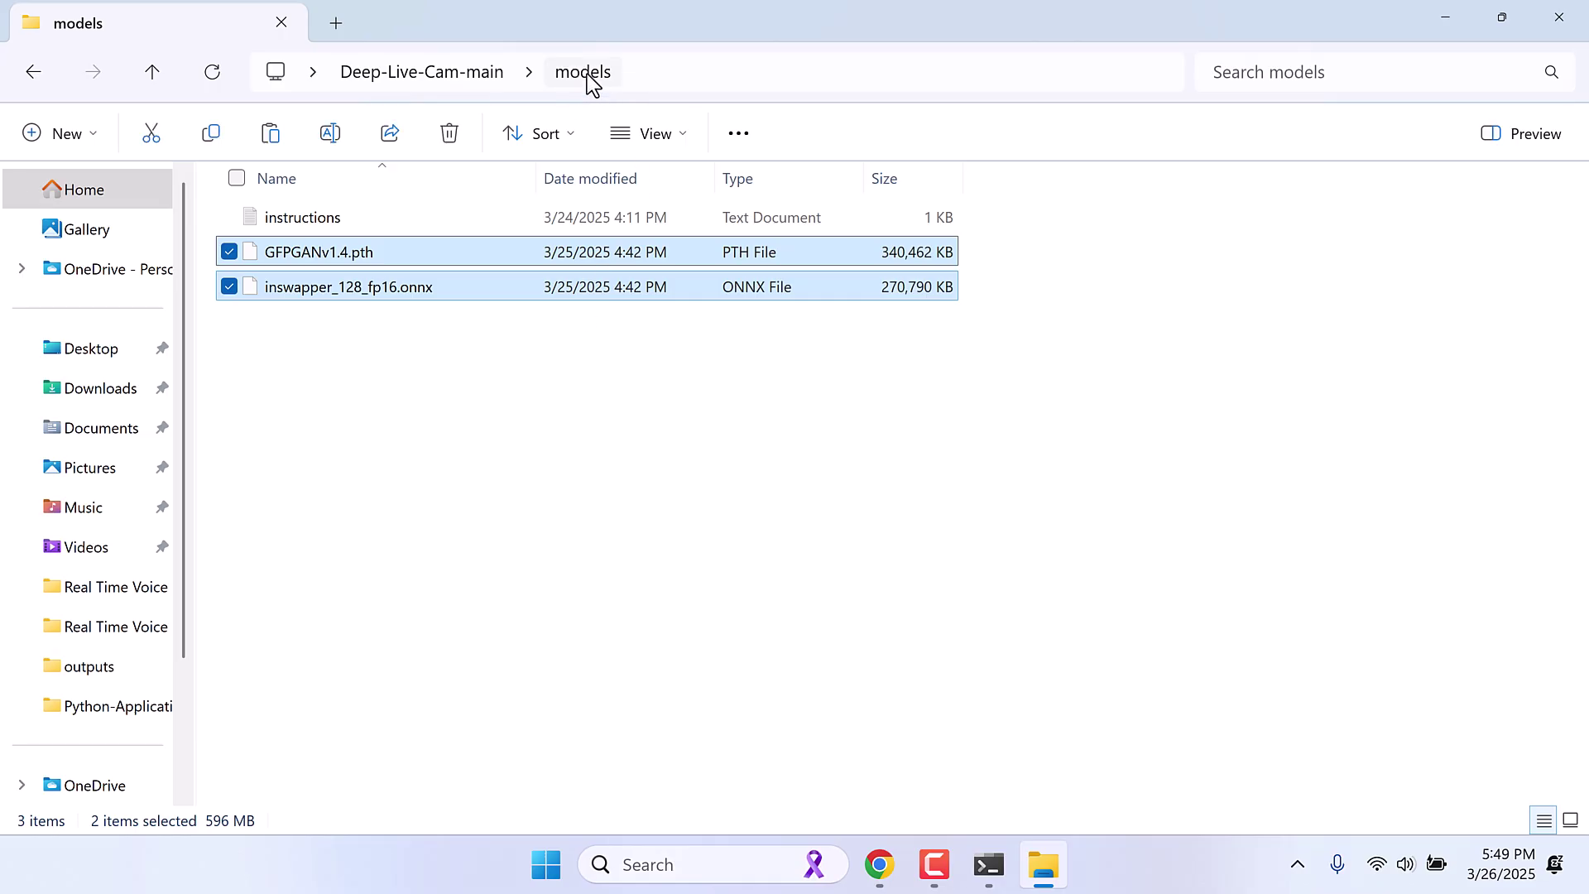
- Copy the Deep-Live-Cam-main folder's path, switch to Anaconda Prompt, and change the working directory to it with cd
left_click(418, 82)
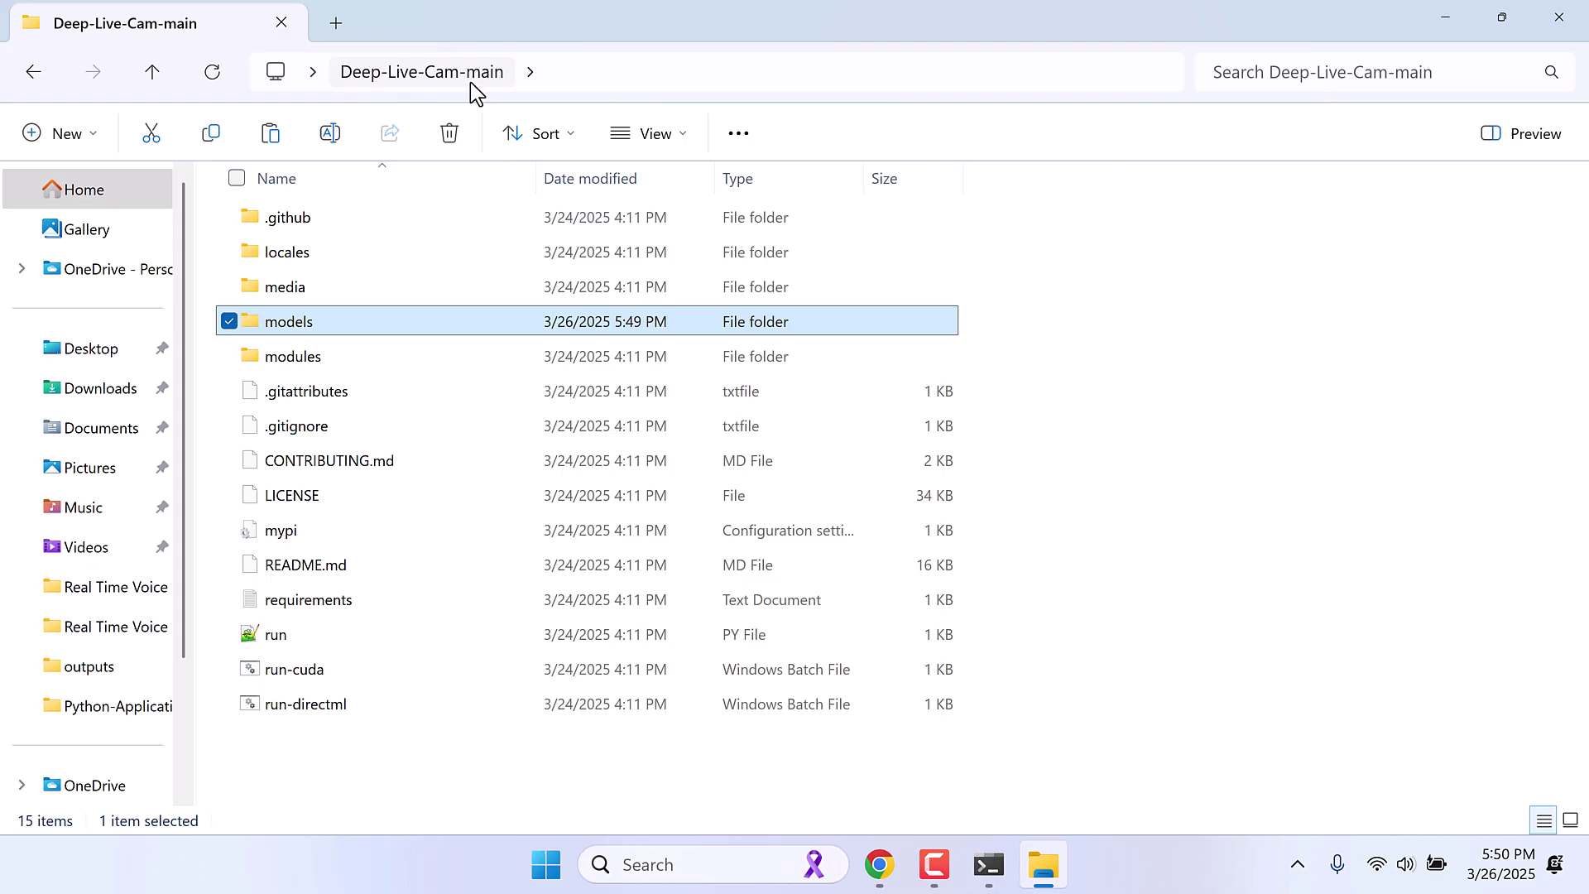
left_click(708, 78)
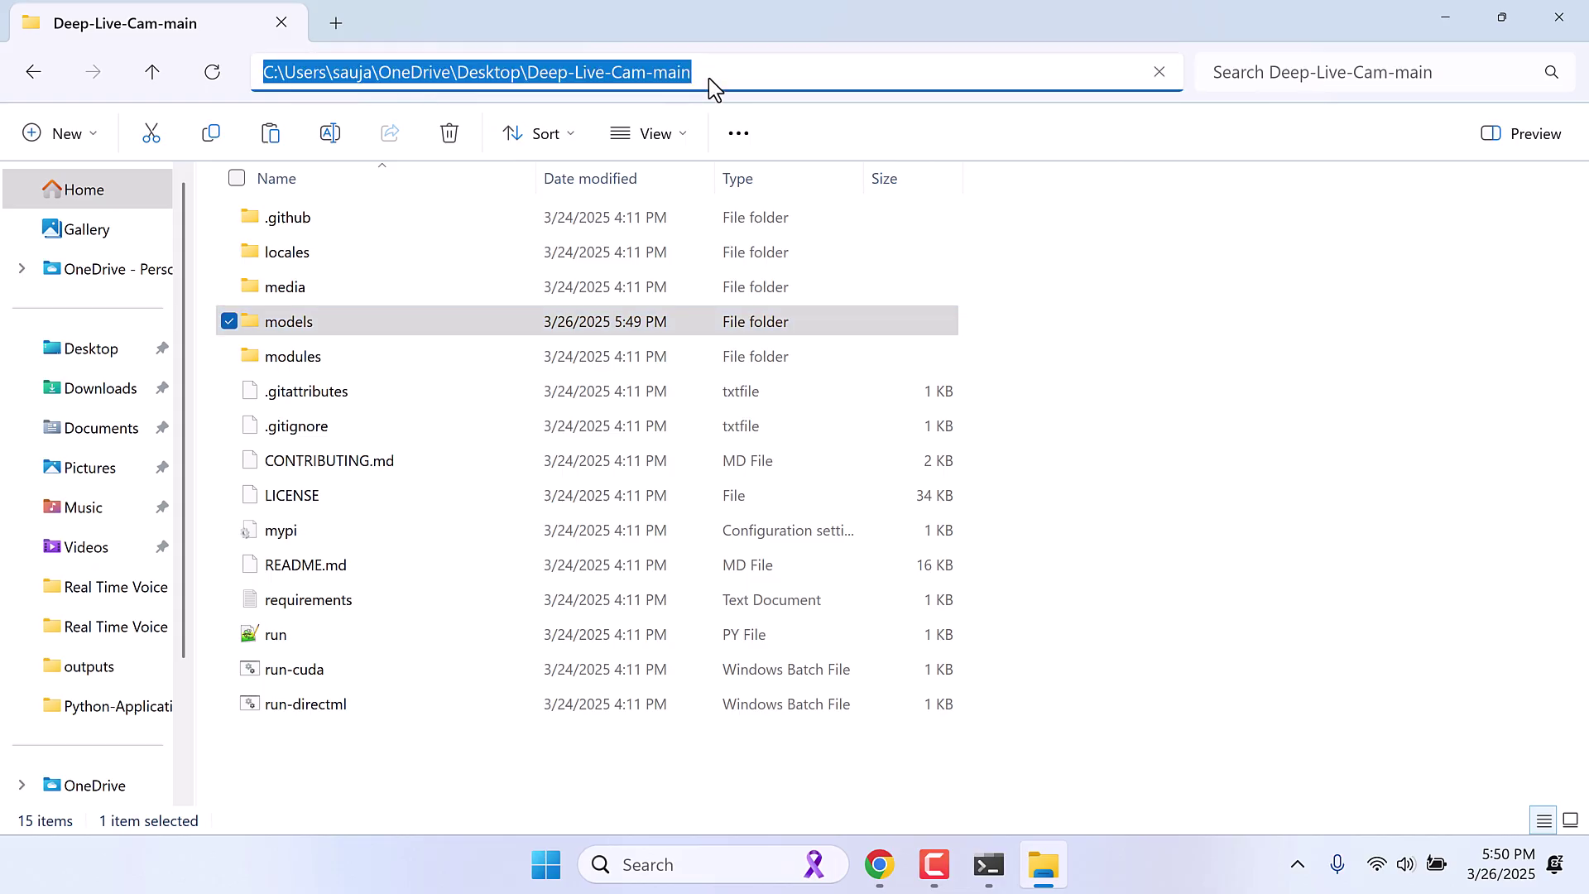
right_click(709, 78)
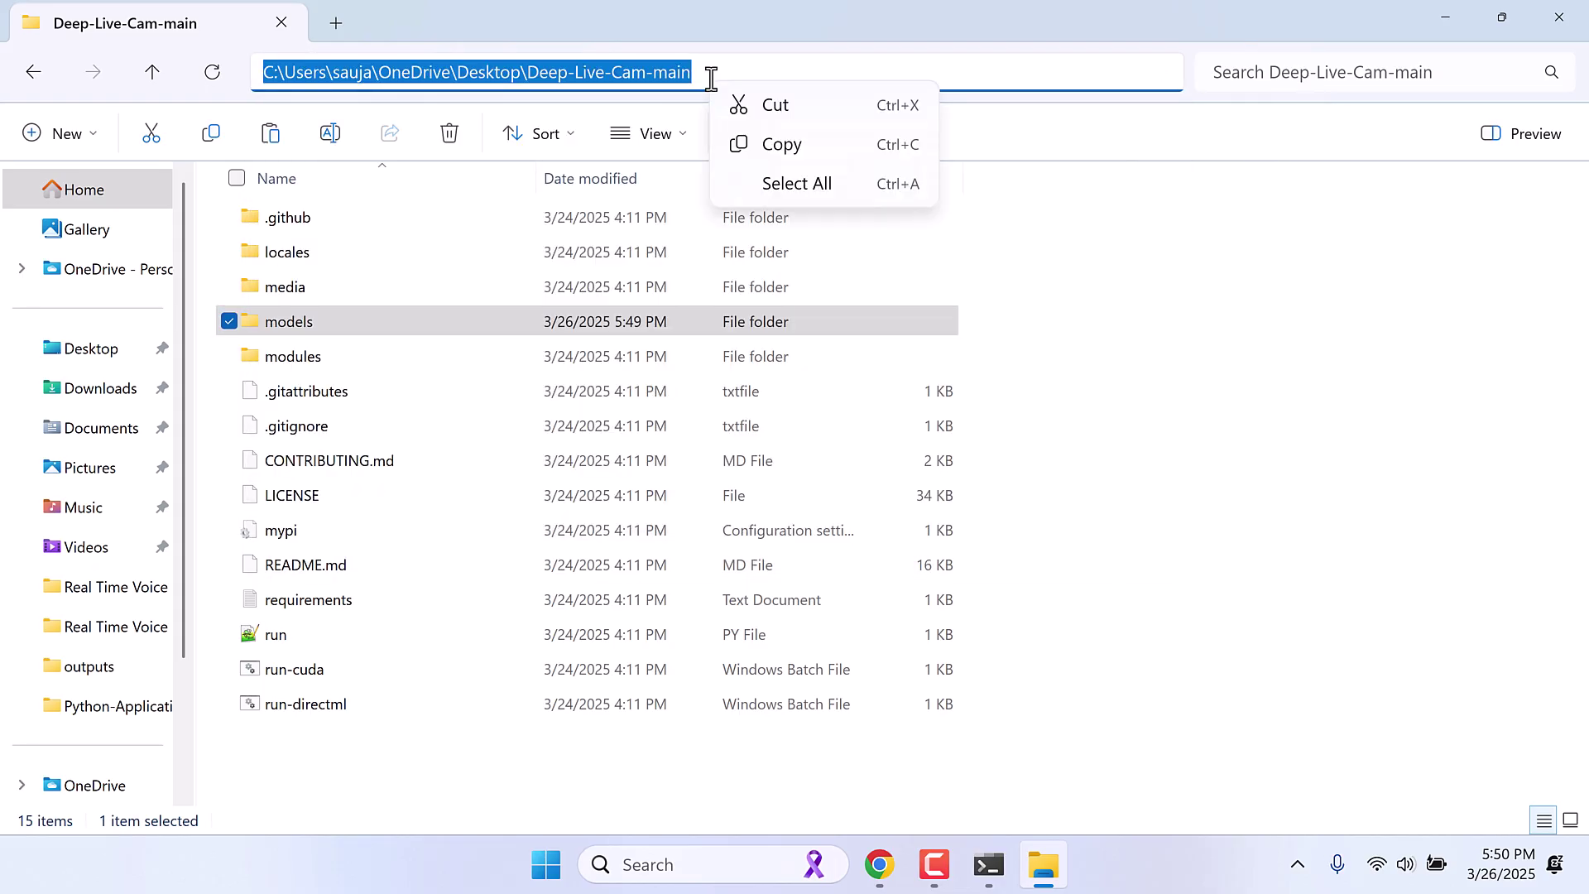
left_click(774, 146)
left_click(989, 869)
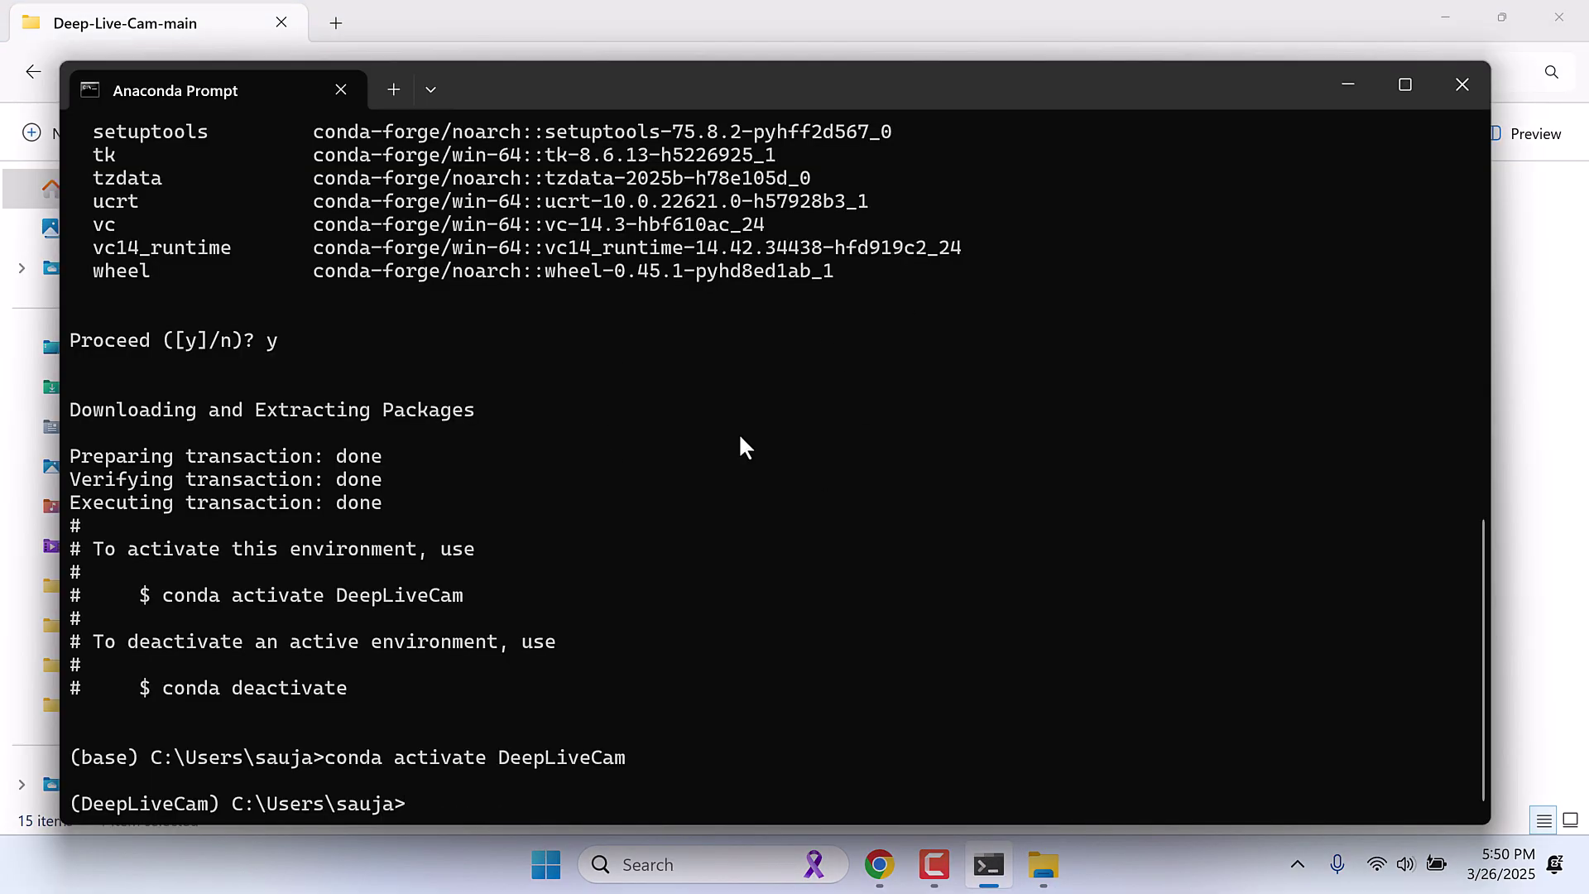
type("cd")
key("ctrl+v")
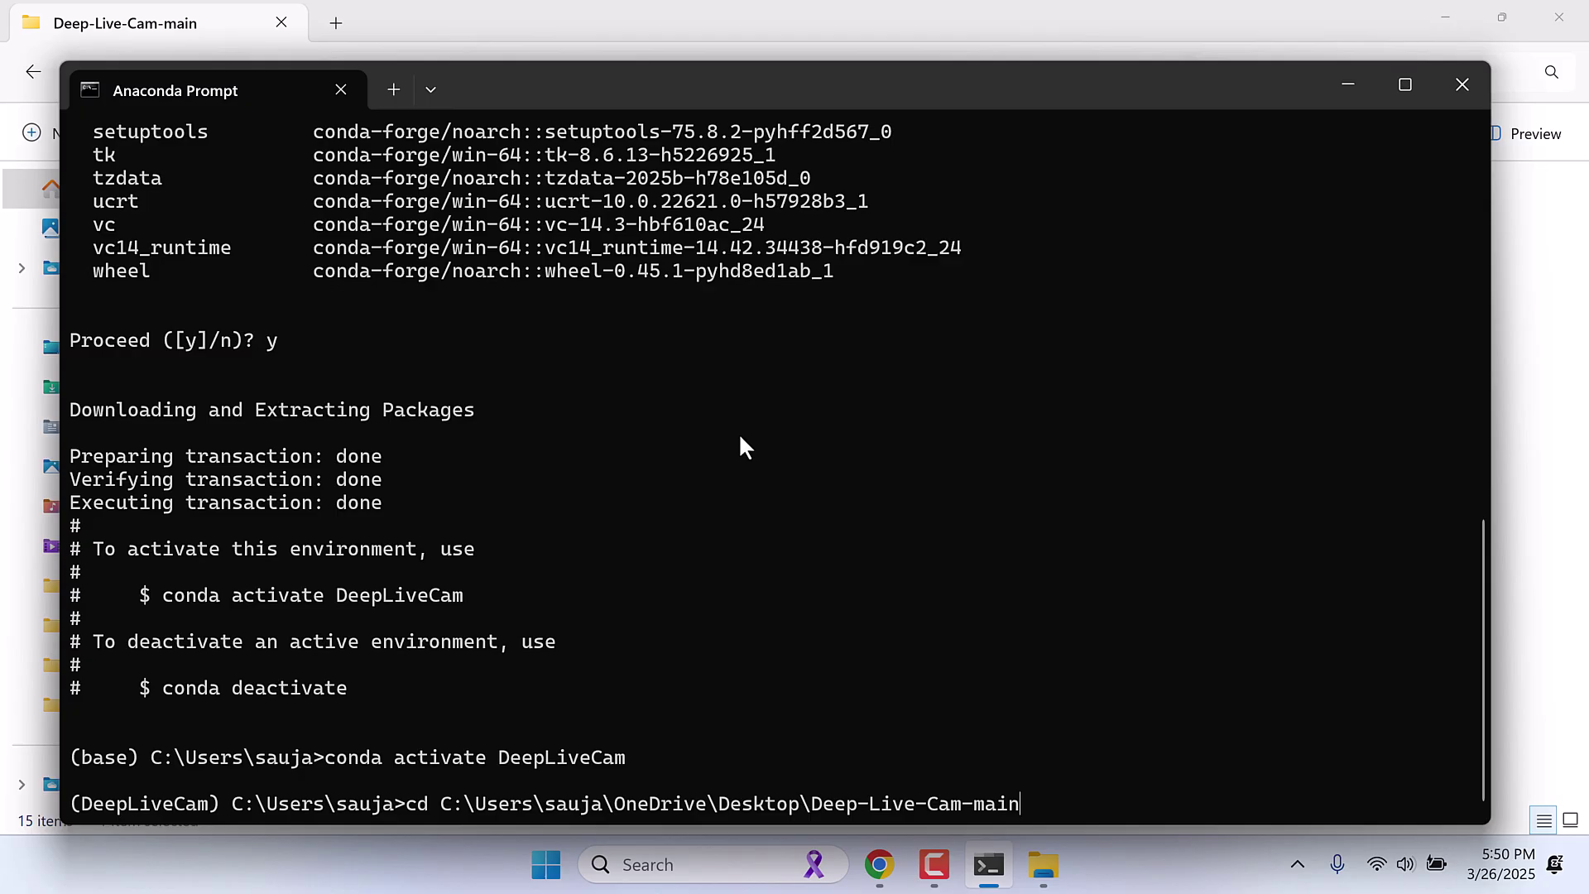
key("Return")
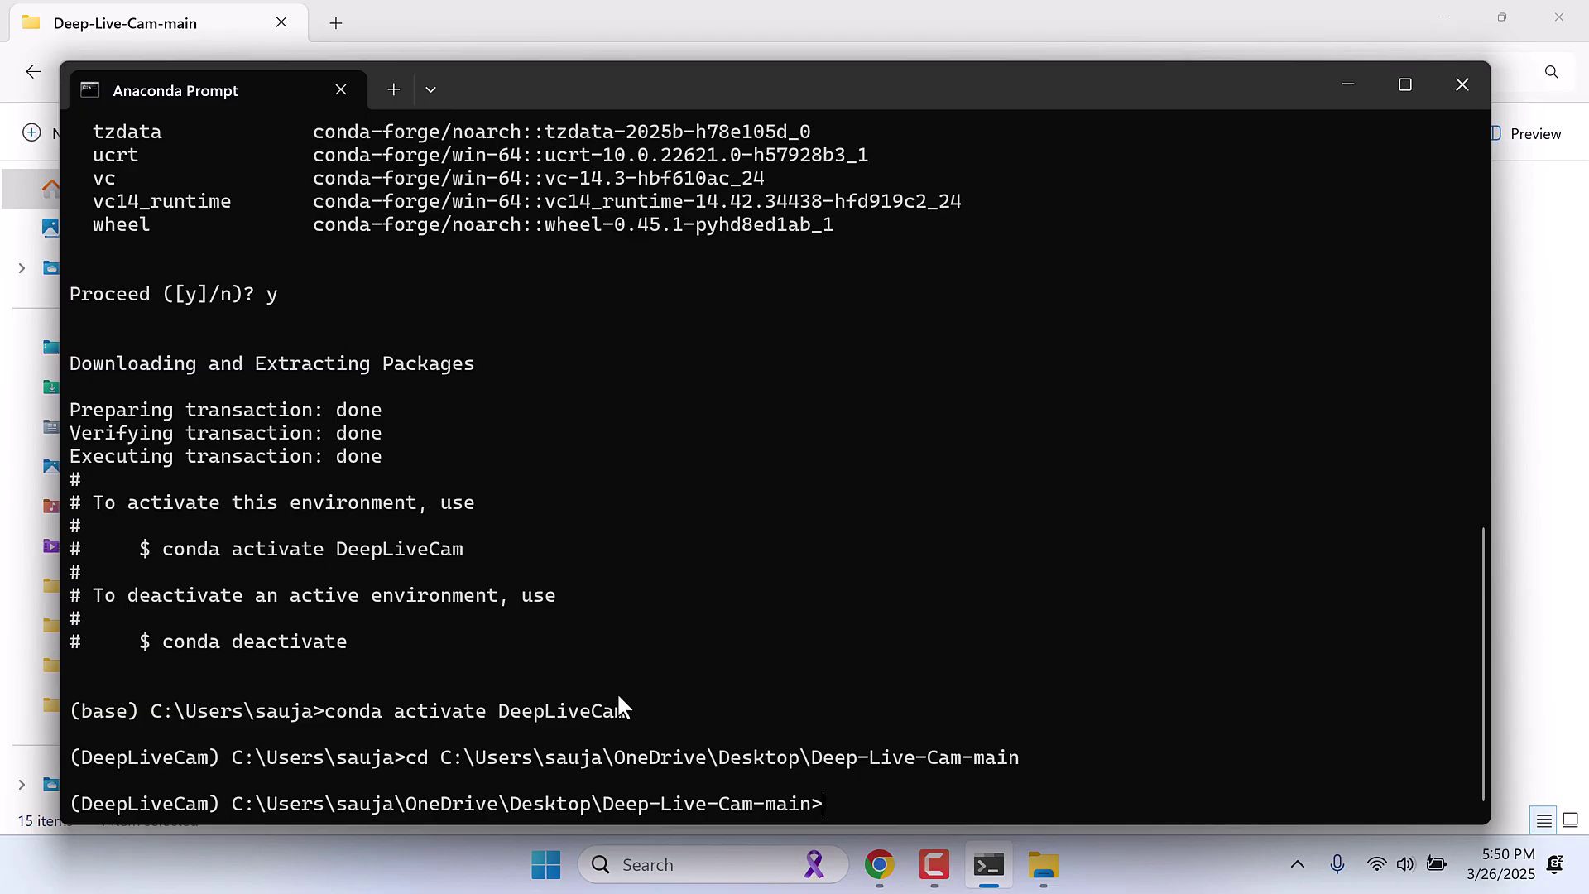
- Install the project's dependencies with pip install -r requirements.txt
type("pip install -r r")
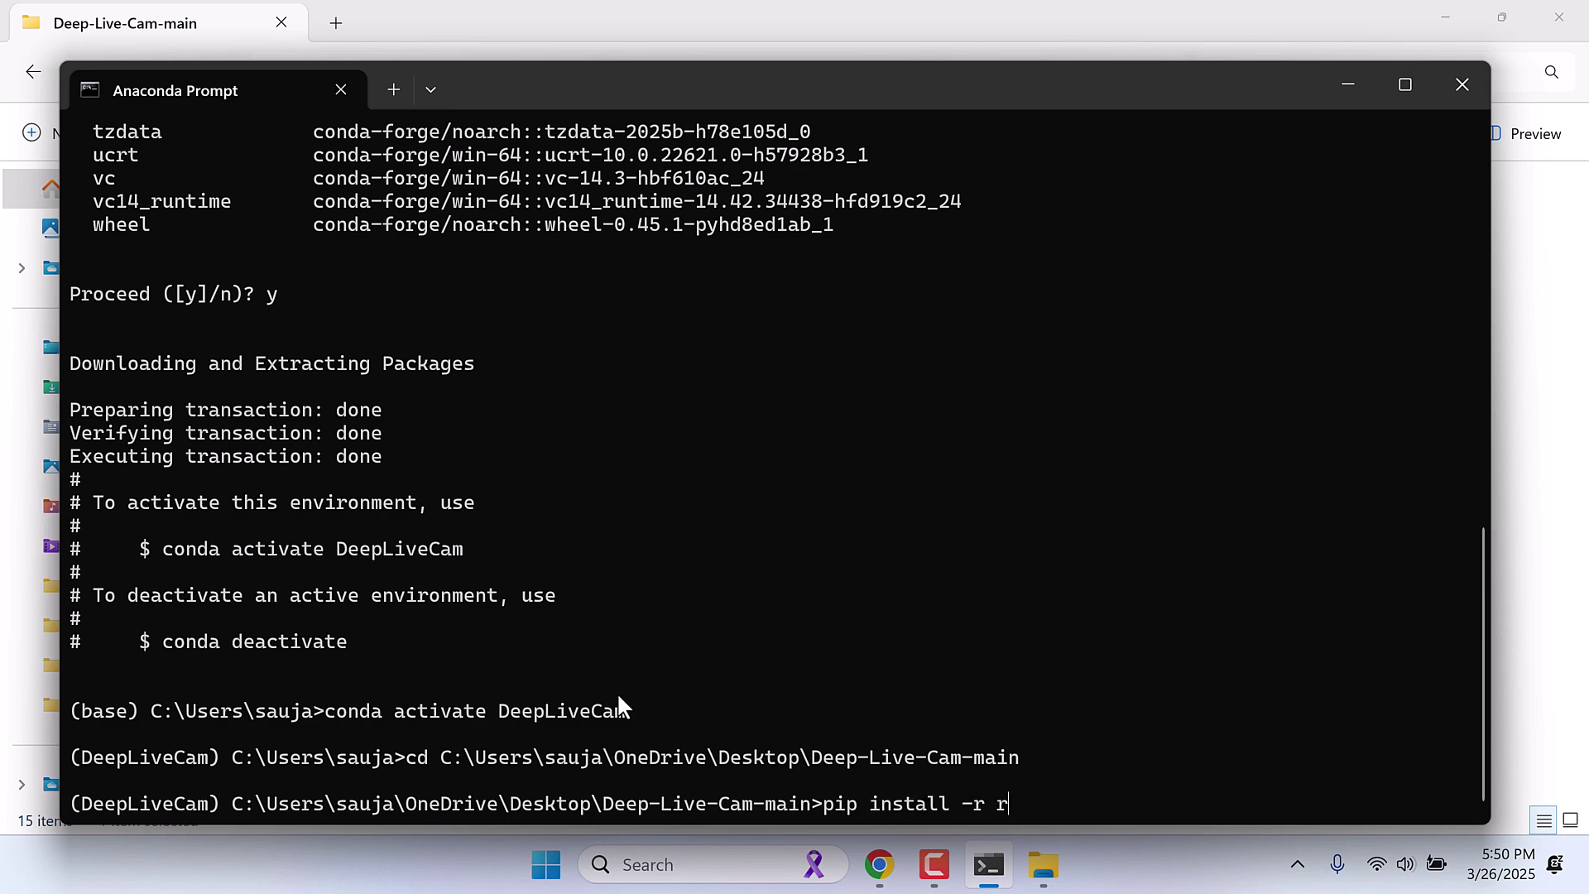
type("equirements.txt")
key("Return")
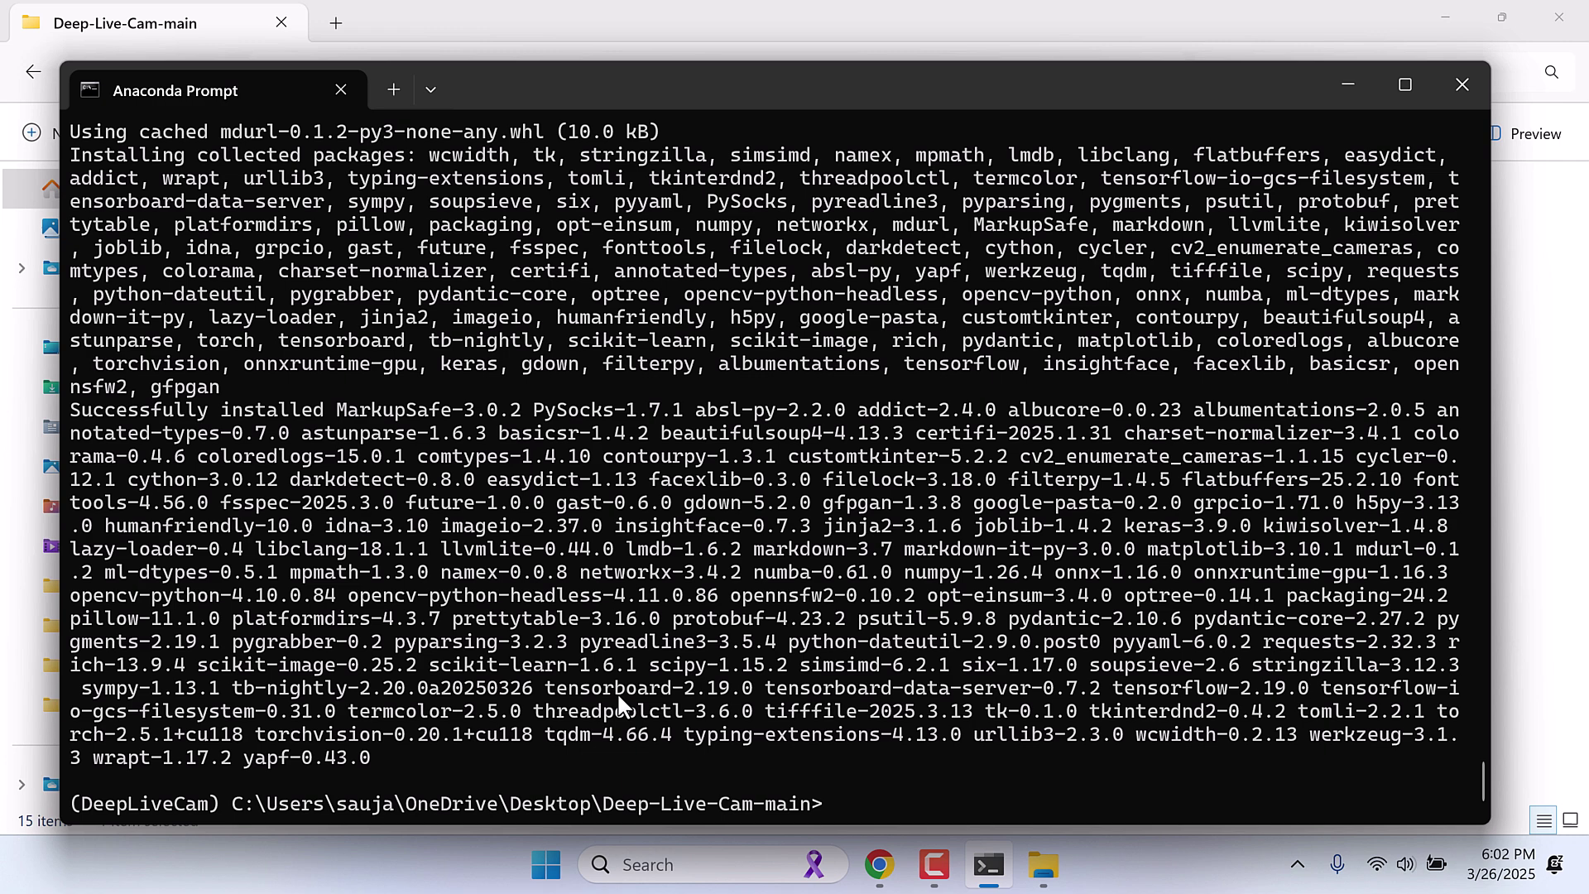
- Install FFmpeg in the environment with conda install ffmpeg and accept the package installation with y
type("conda install ffmpeg")
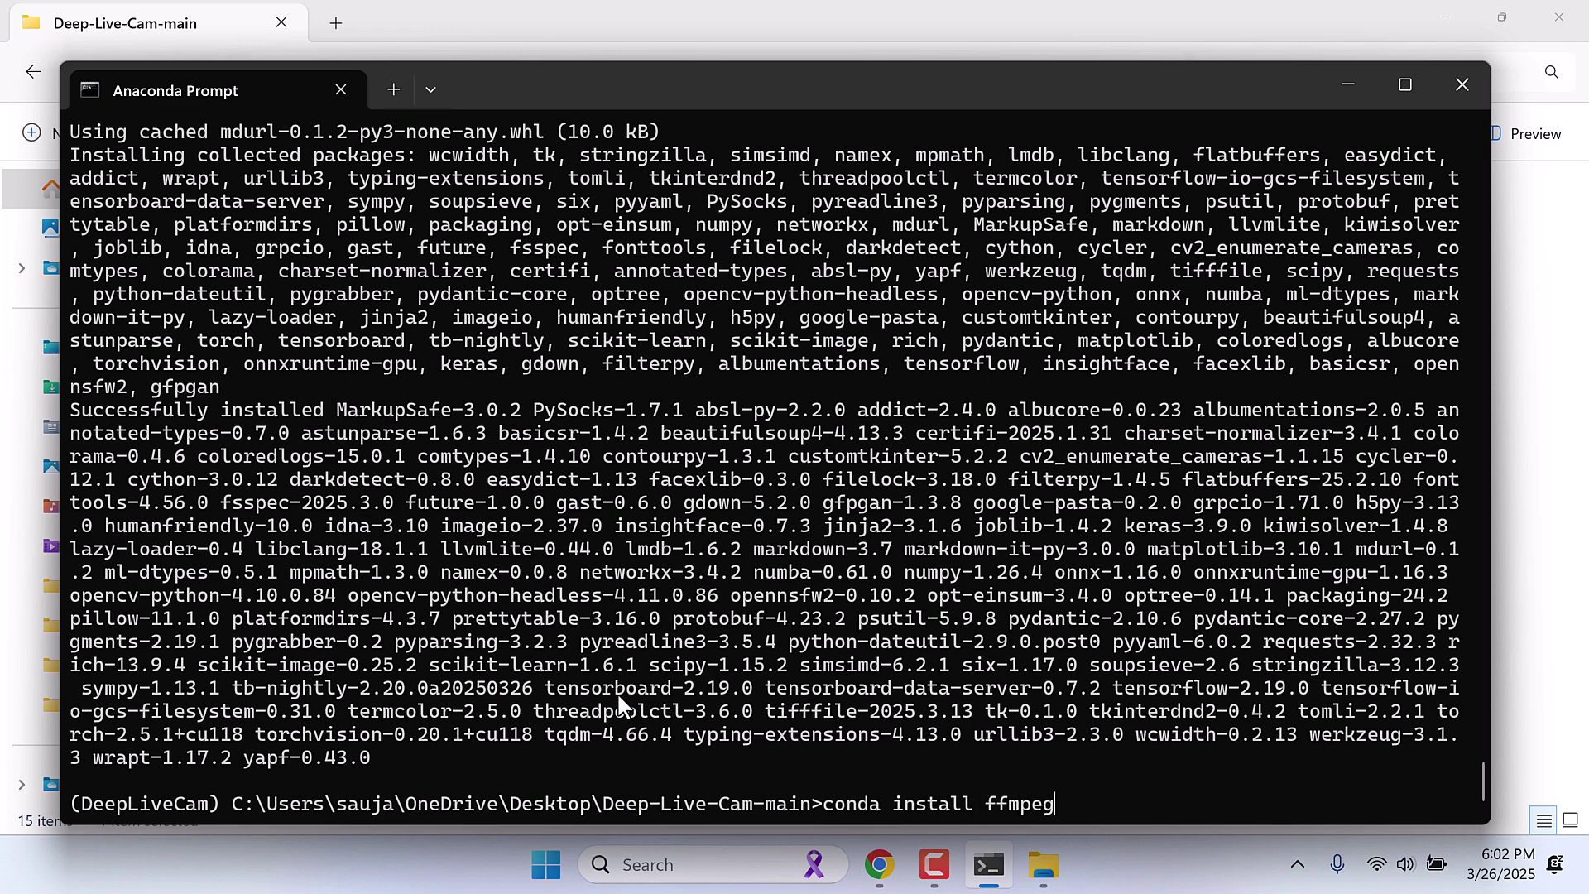
key("Return")
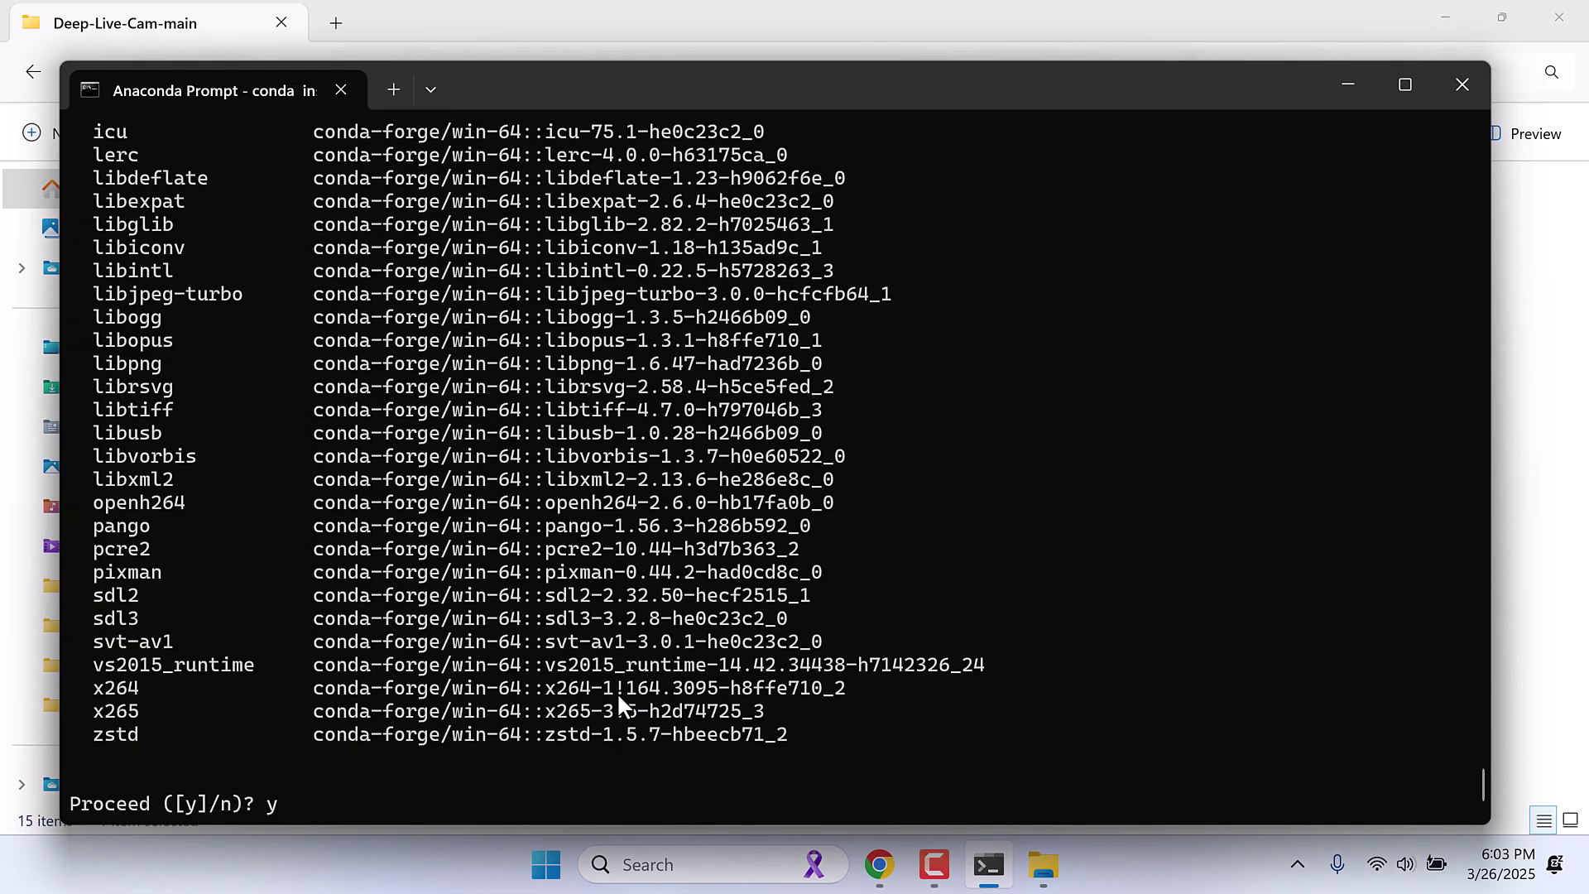
key("Return")
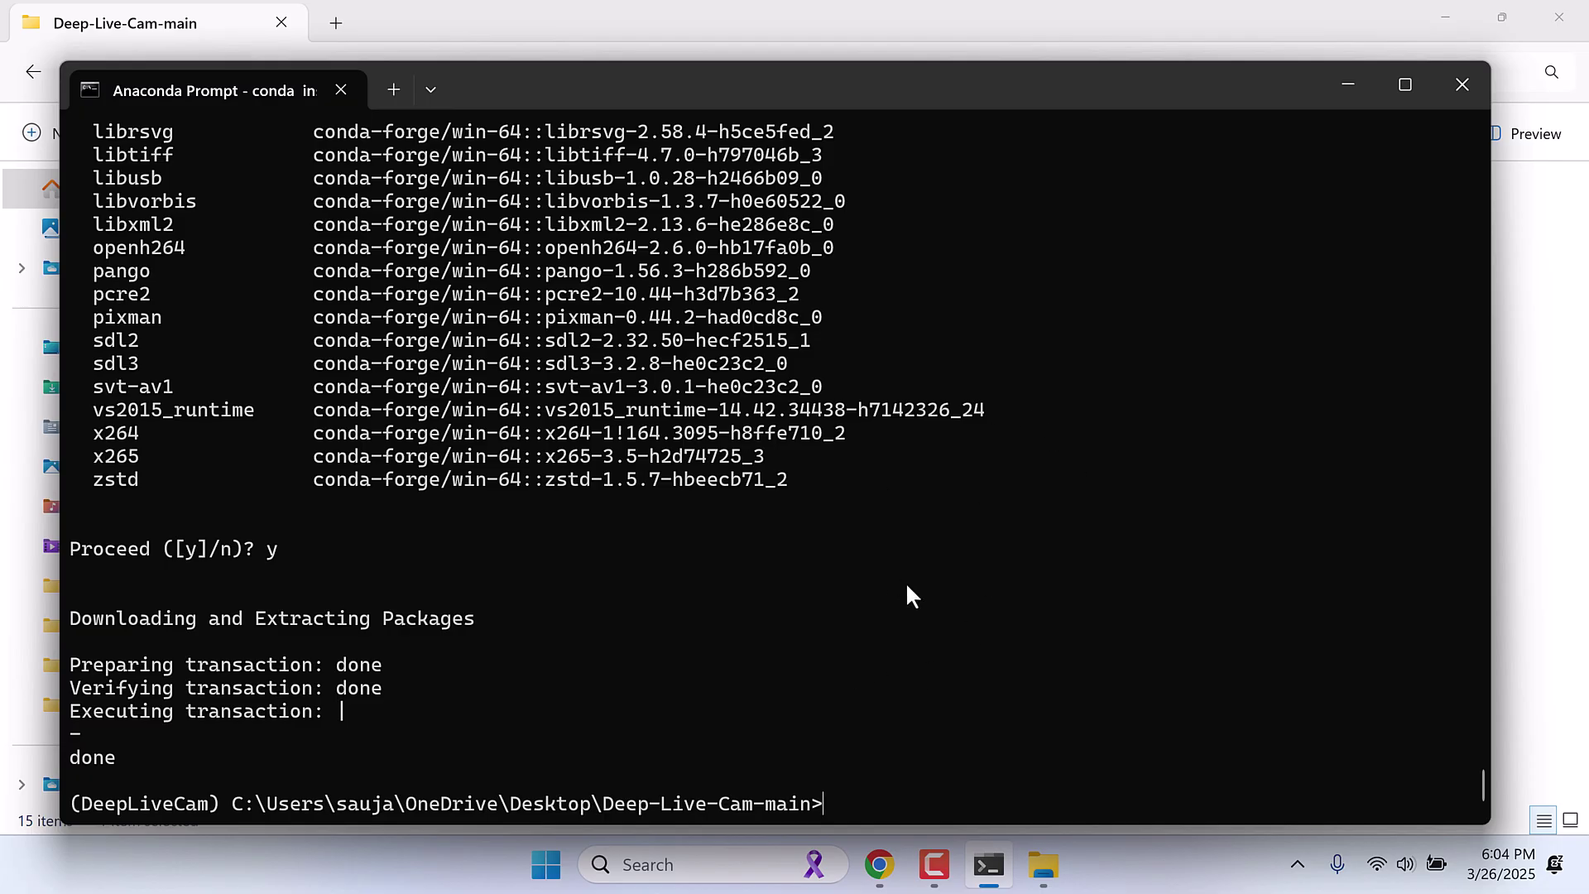
- Launch Deep-Live-Cam with python run.py and move its window up so that all its controls are in view
type("python run.py")
key("Return")
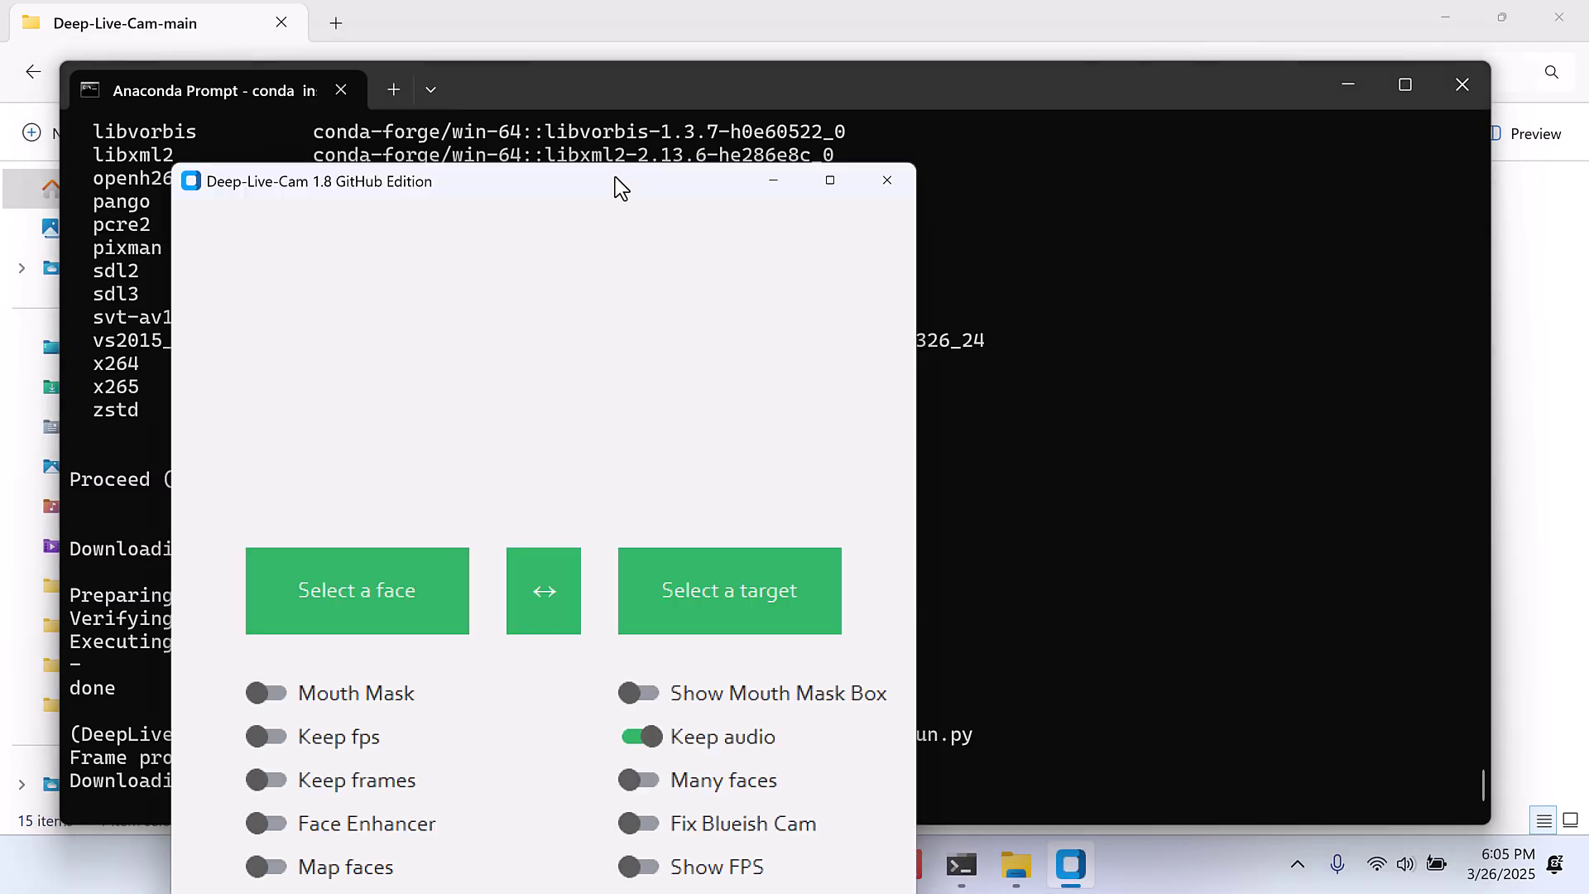
left_click_drag(616, 178, 819, 52)
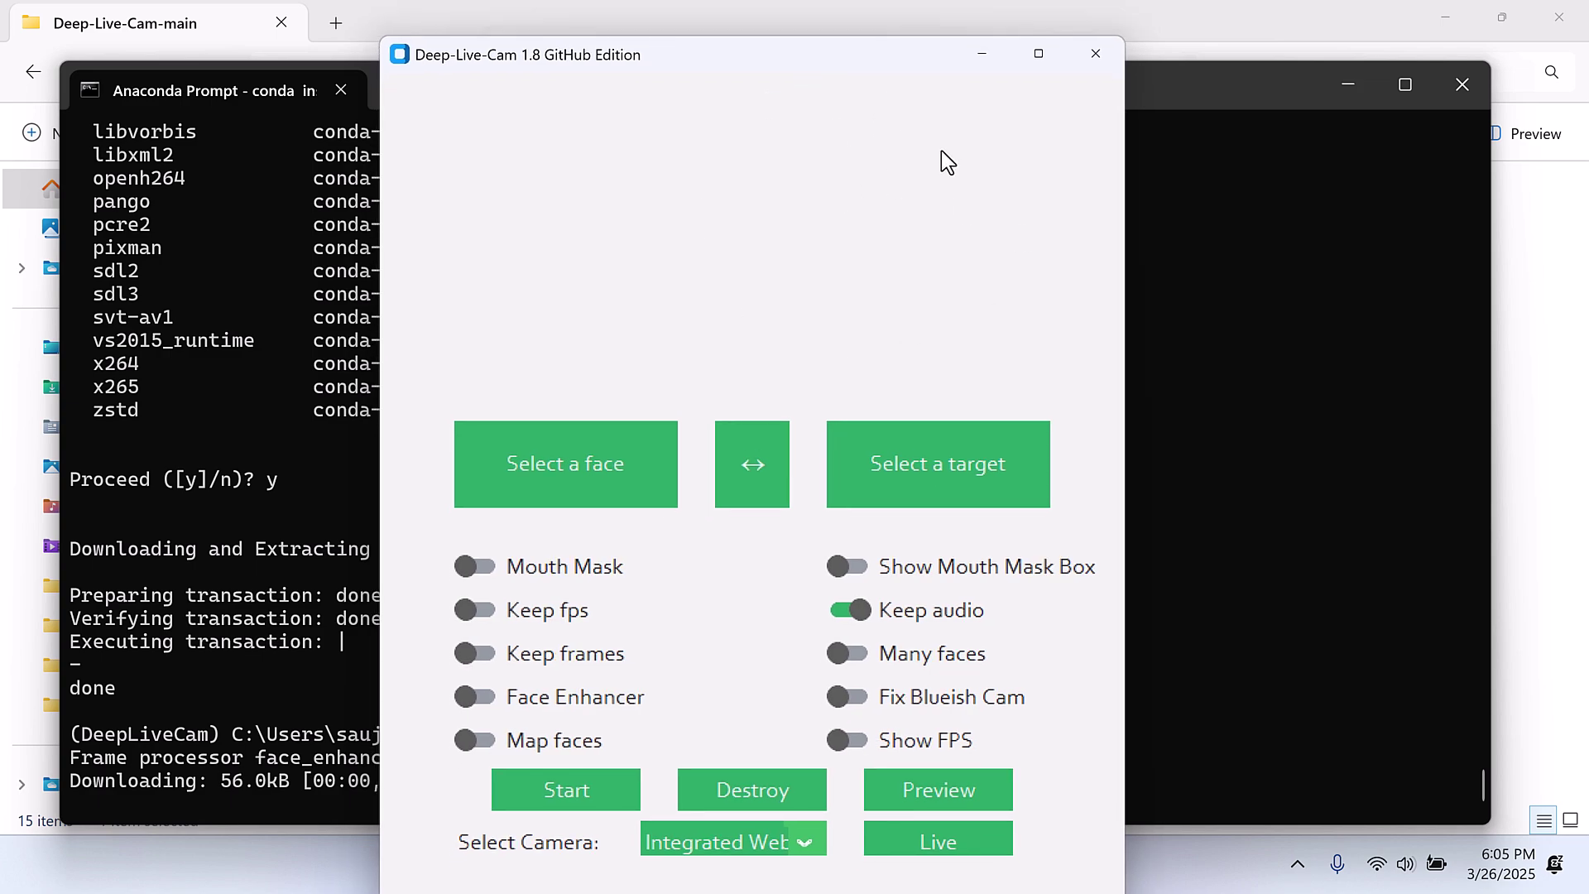
- Minimize the File Explorer and Anaconda Prompt windows and move the Deep-Live-Cam window to the left side of the desktop
left_click(1179, 32)
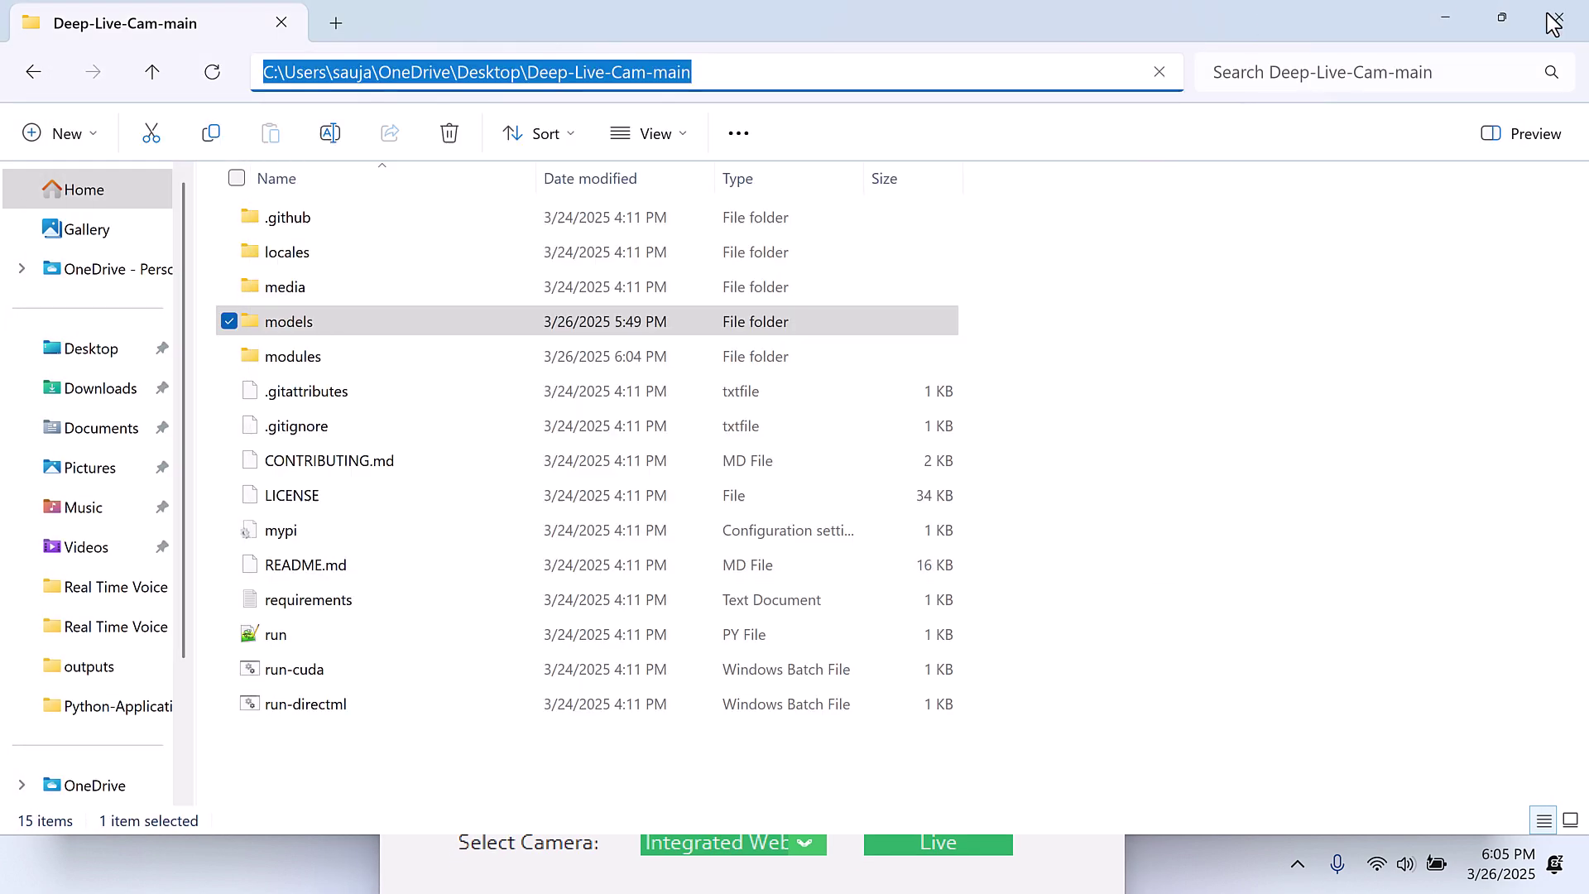
left_click(1446, 17)
left_click(1345, 84)
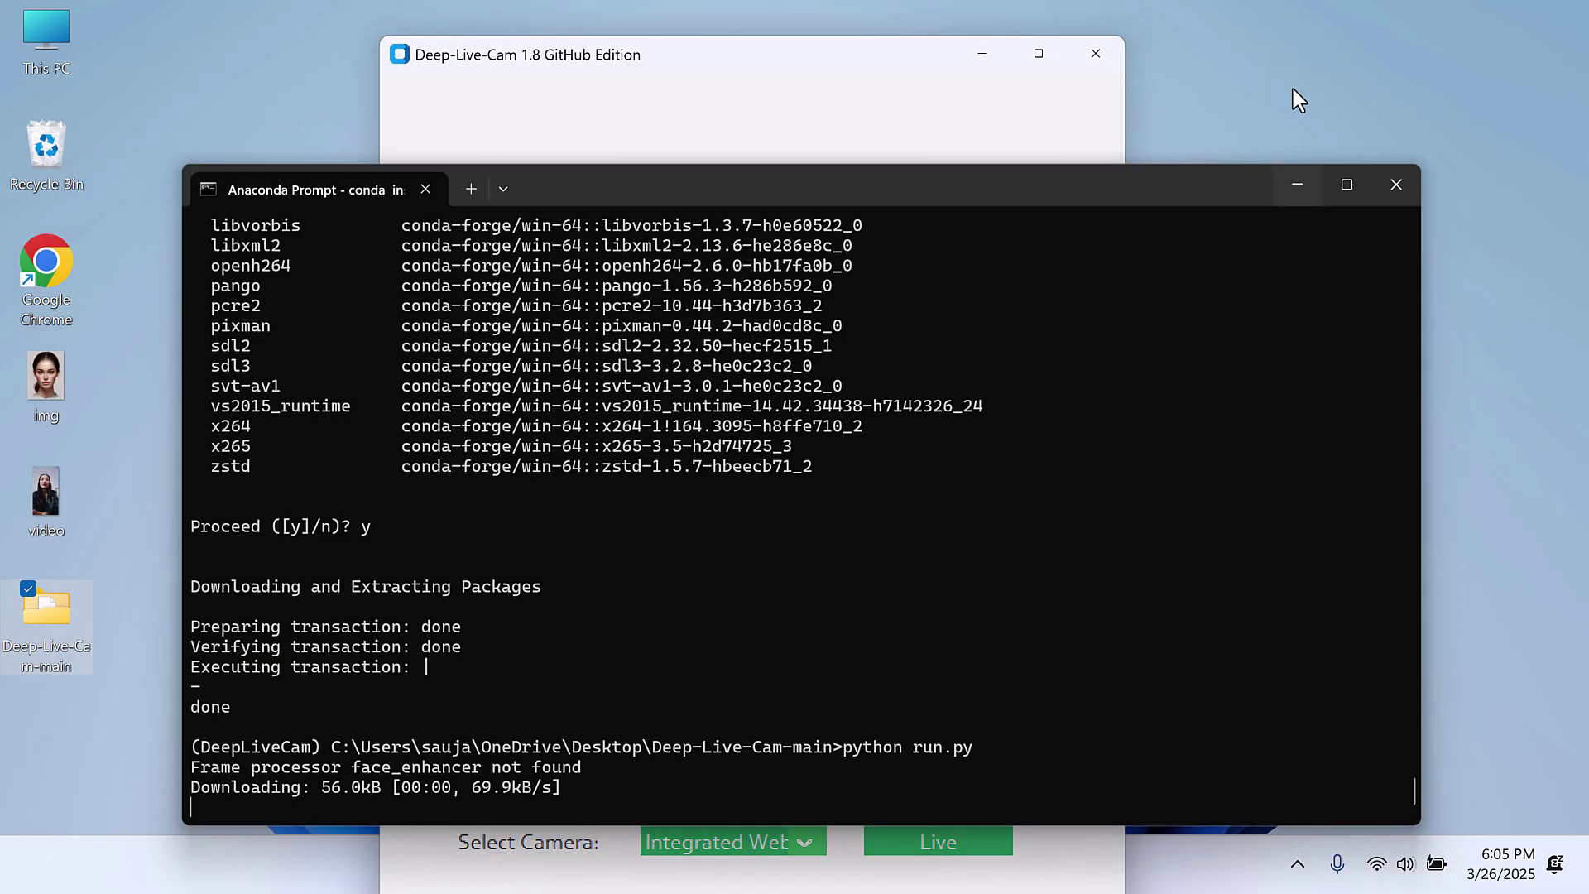
left_click_drag(852, 71, 576, 111)
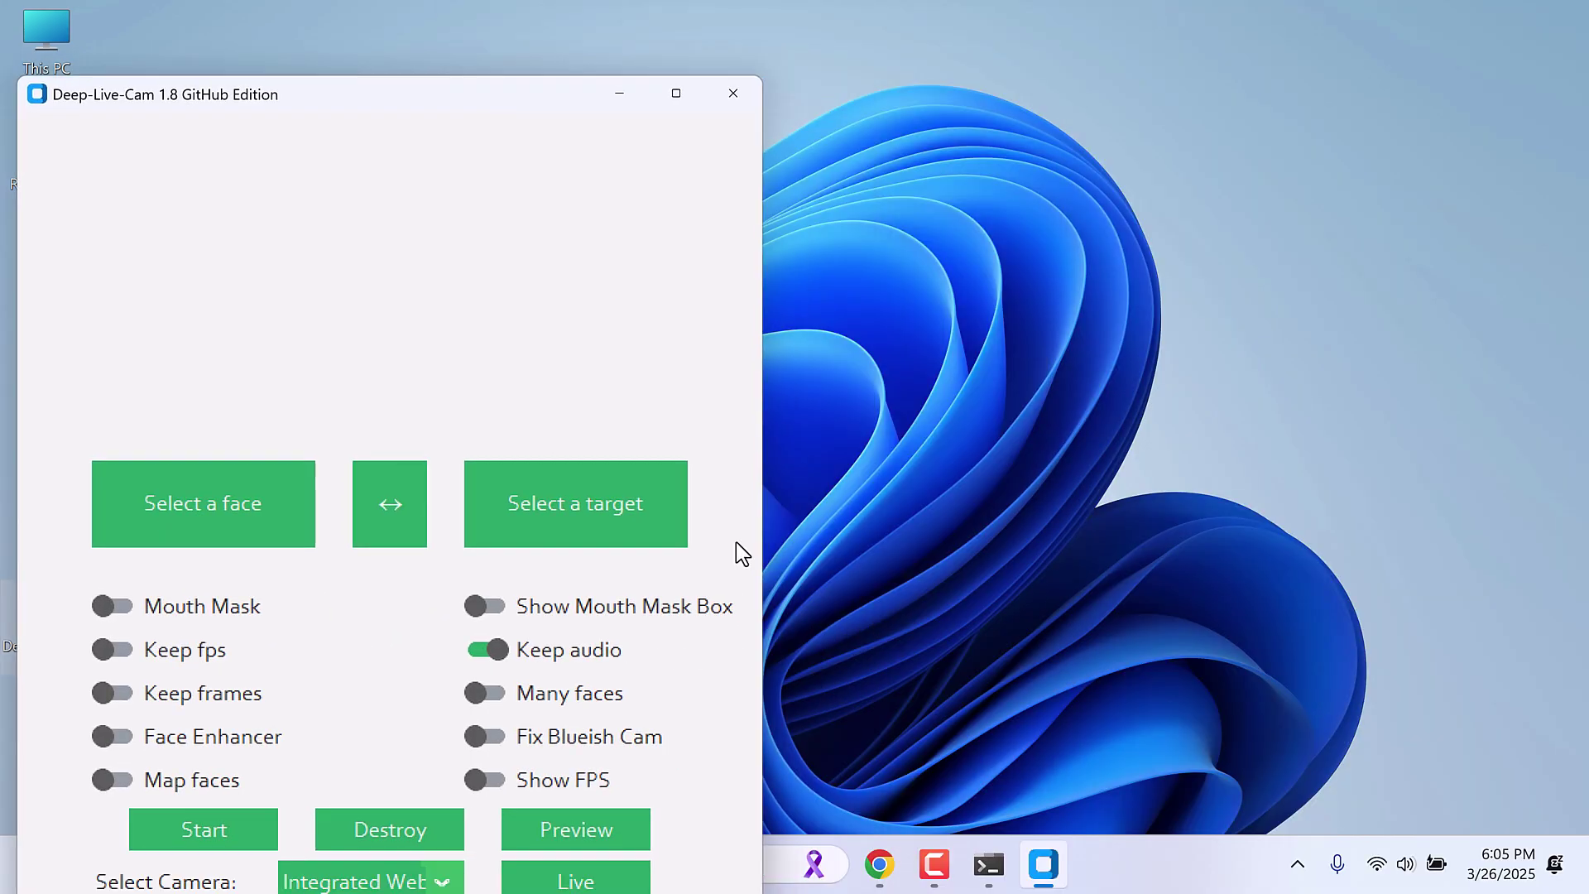
- Switch to Chrome and find the manual Installation section in the Deep-Live-Cam README on GitHub
left_click(884, 865)
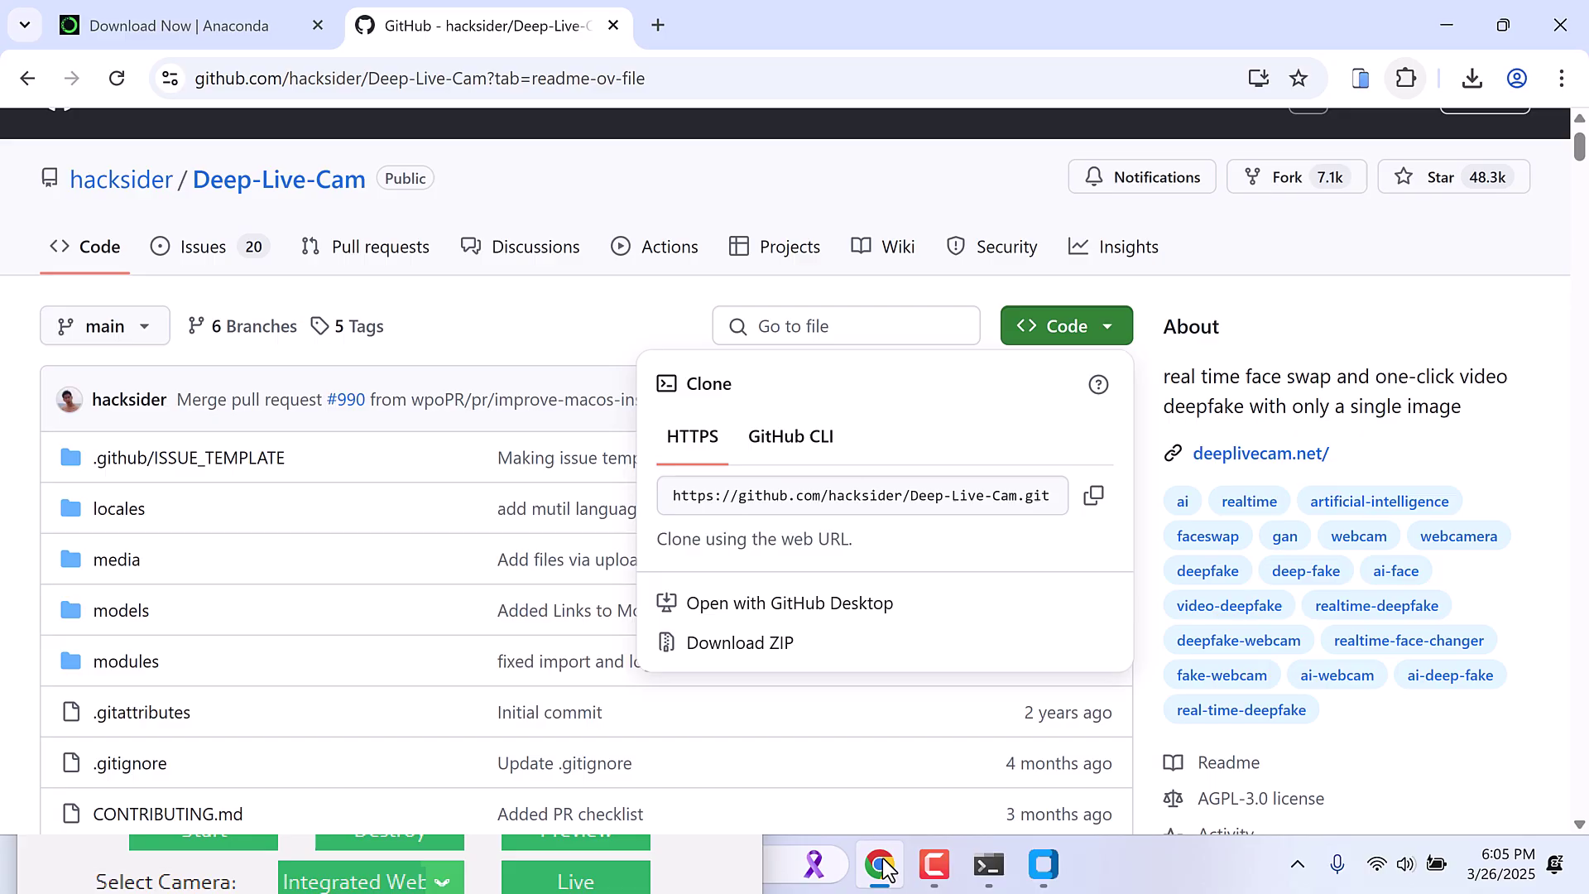
left_click(553, 324)
scroll(484, 519, "down", 20)
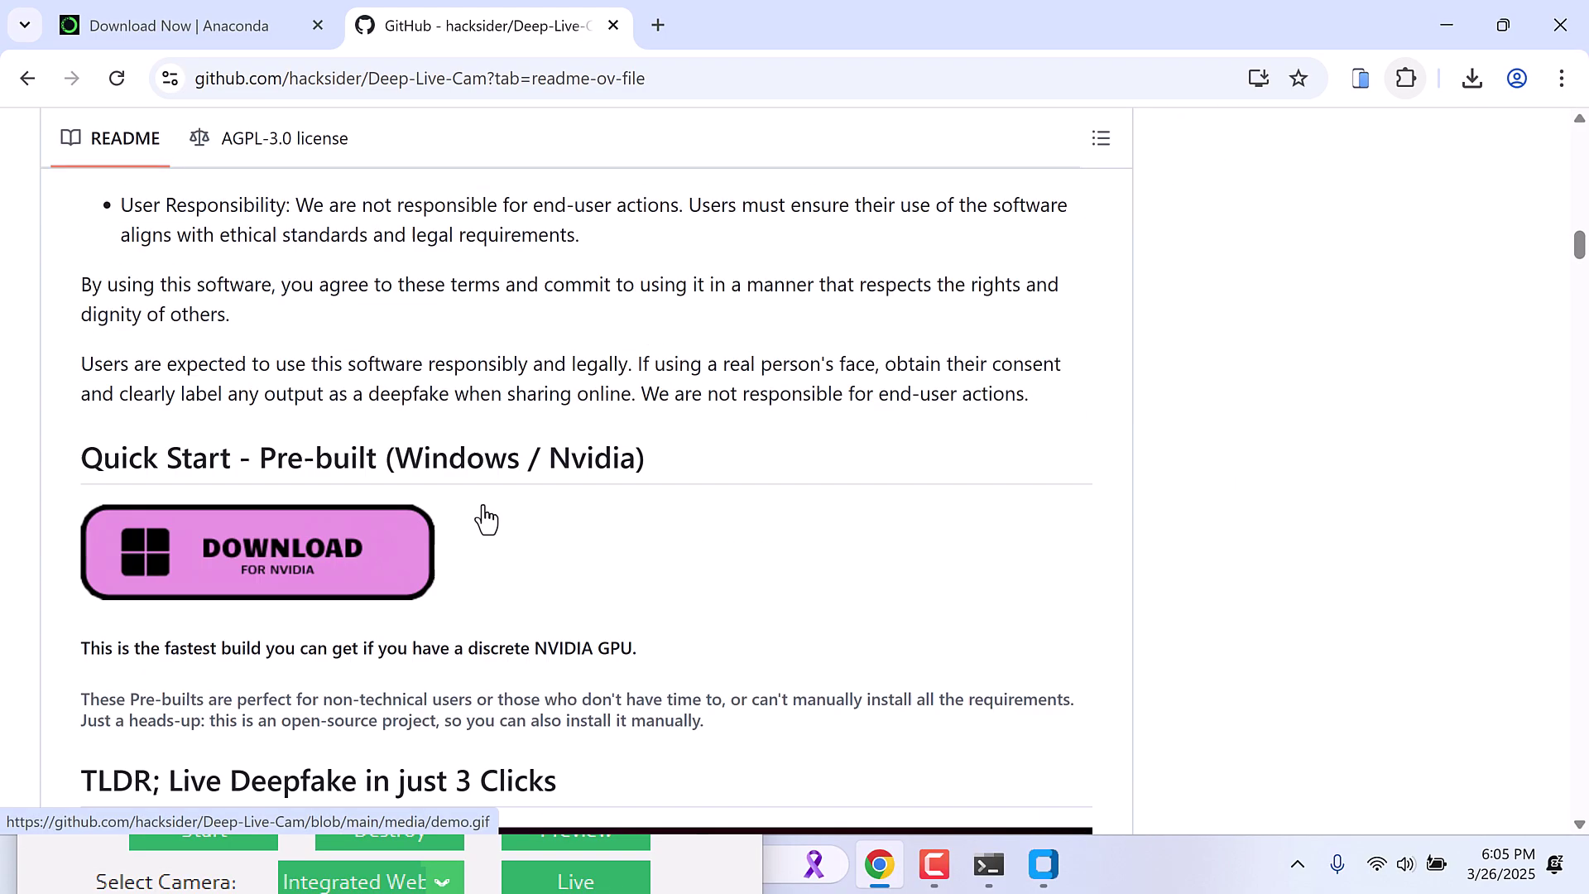
scroll(484, 519, "down", 10)
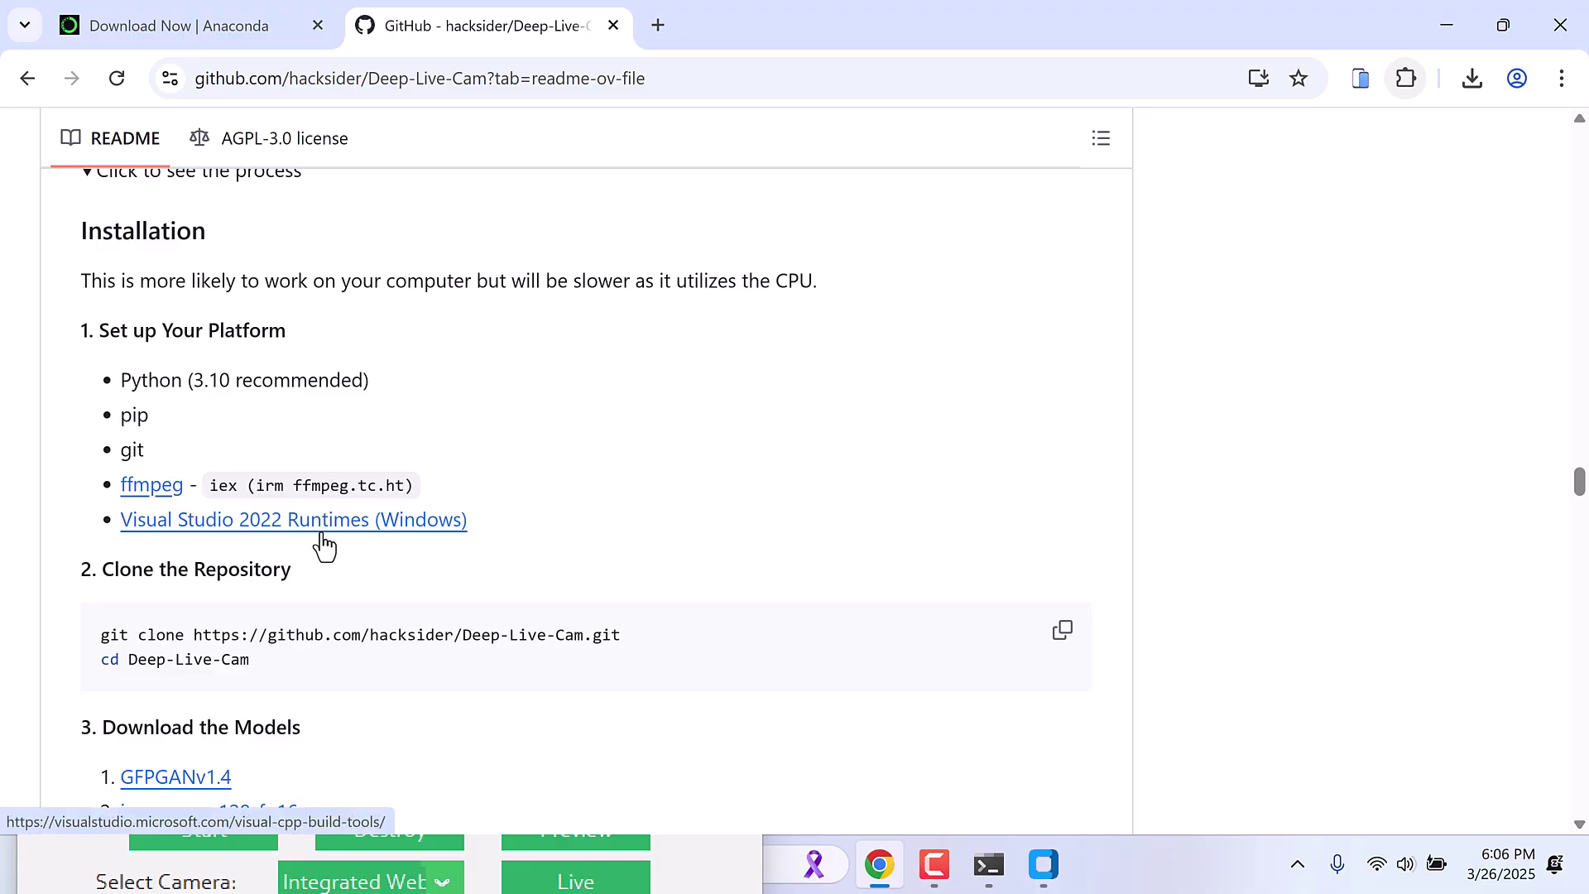
- Open the Visual Studio 2022 Runtimes link in a new tab, look at the Build Tools download page, and close that tab
right_click(348, 535)
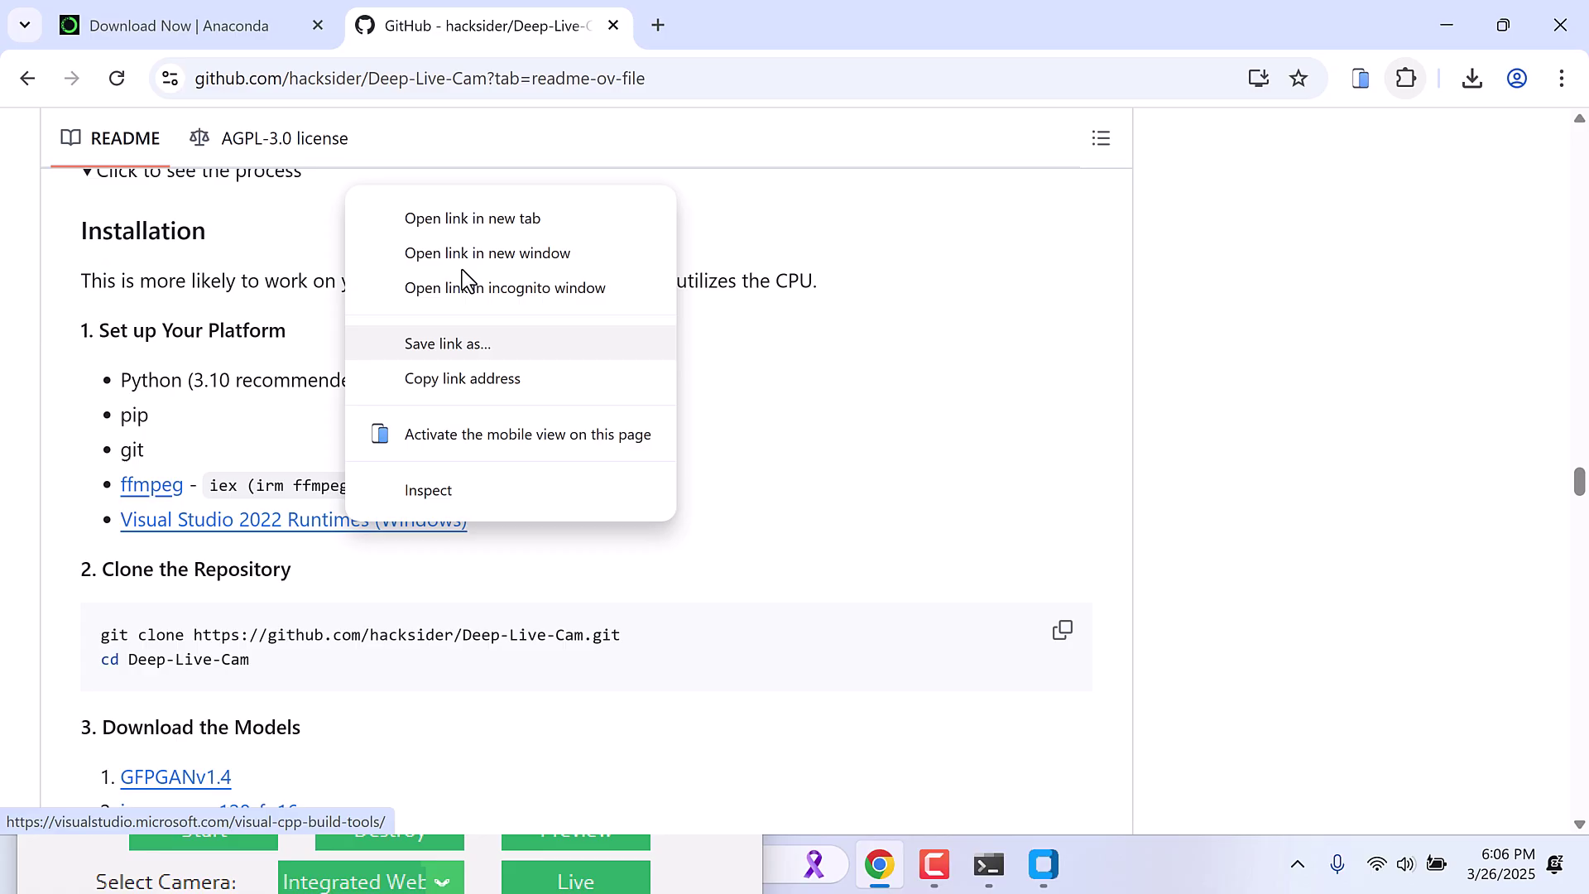
left_click(484, 216)
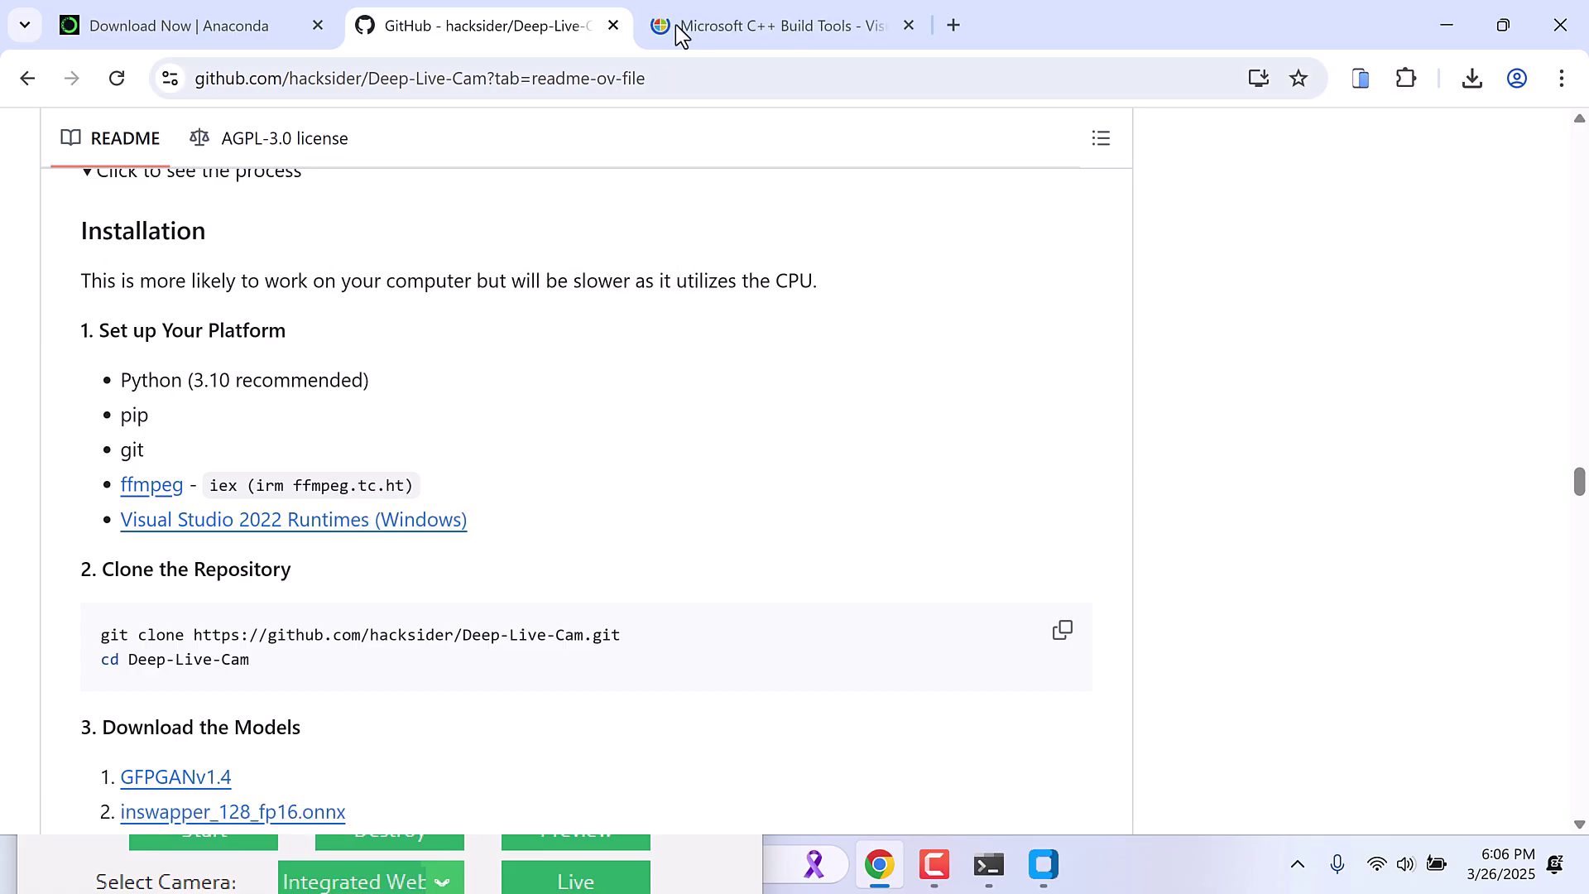
left_click(705, 20)
left_click(284, 456)
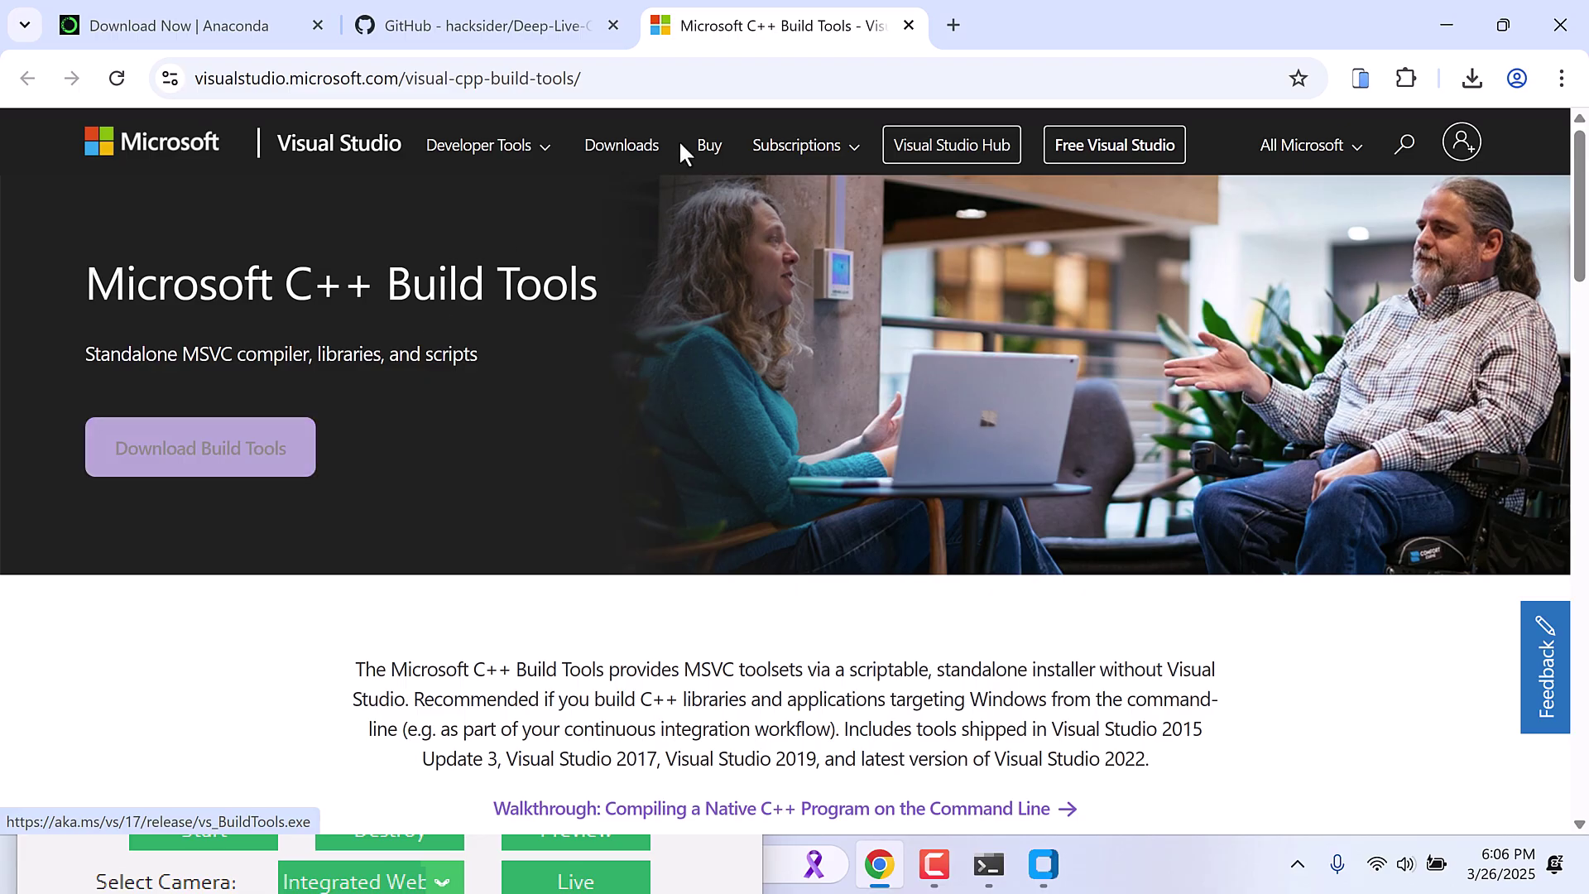
left_click(908, 27)
- Find the README's GPU Acceleration section and open the CUDA Toolkit 11.8.0 link in a new tab
scroll(713, 395, "down", 8)
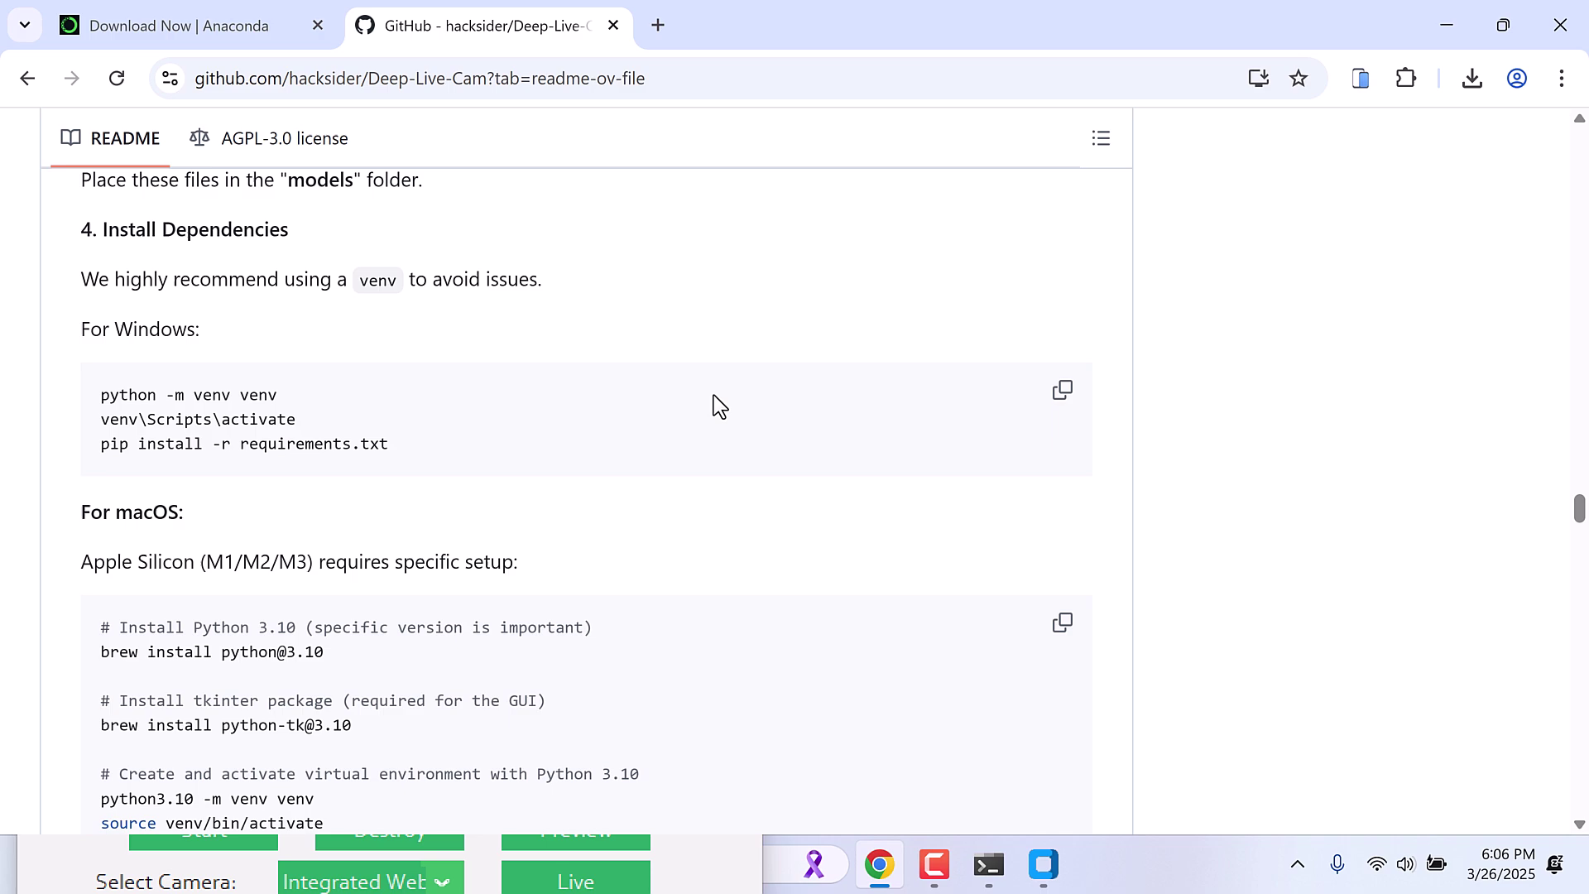
scroll(714, 395, "up", 3)
scroll(713, 395, "down", 9)
scroll(714, 405, "down", 5)
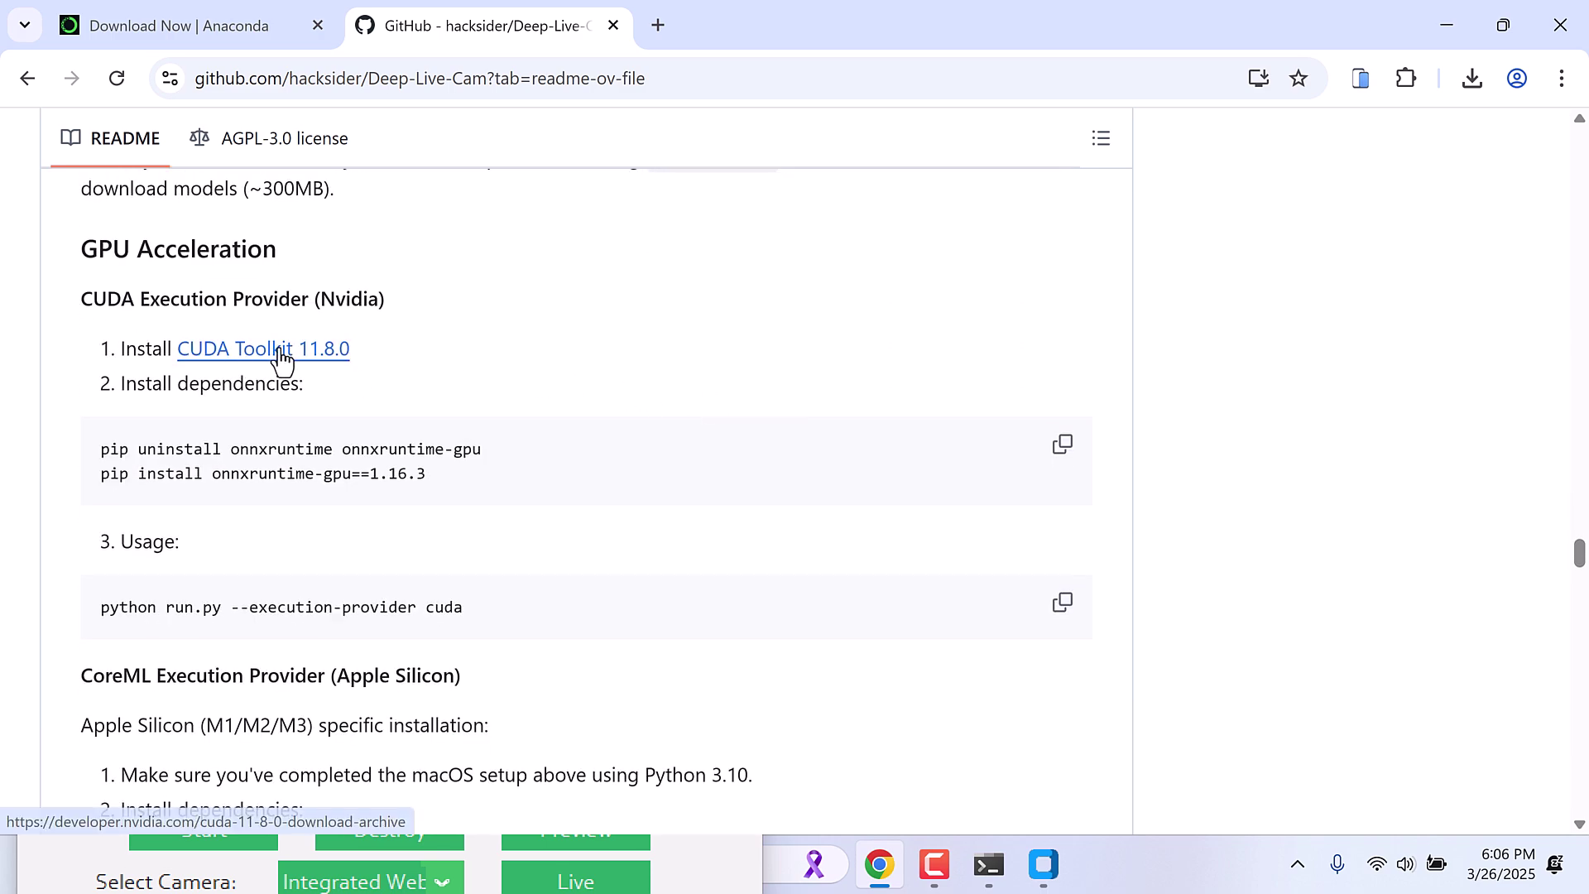
right_click(331, 354)
key("Escape")
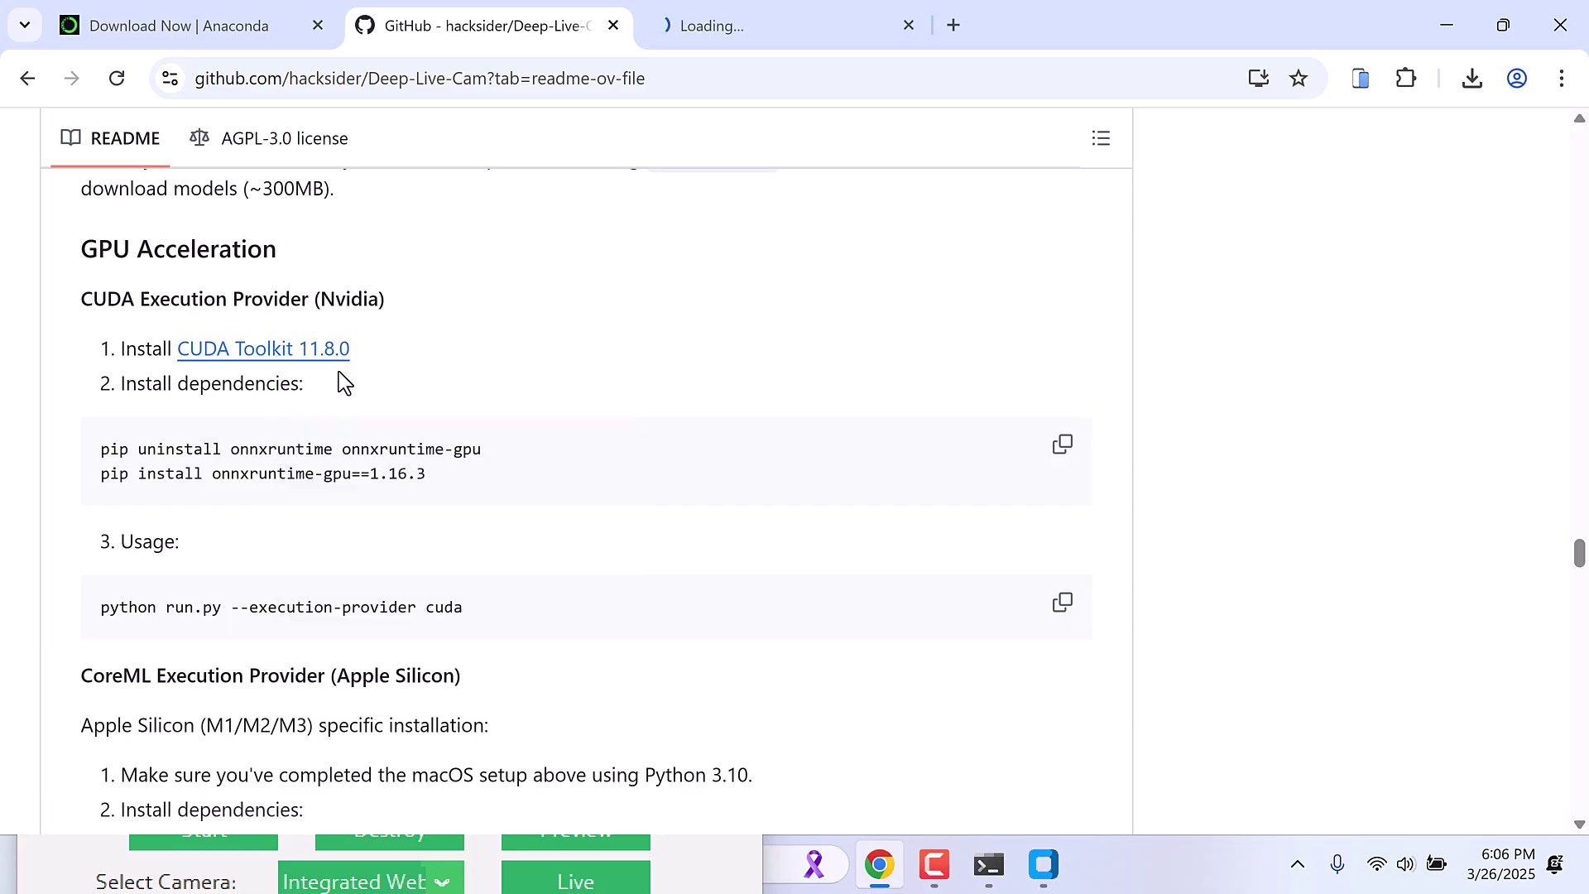
- Switch to the CUDA Toolkit 11.8 download page and choose Windows as the operating system
left_click(698, 37)
scroll(454, 451, "down", 2)
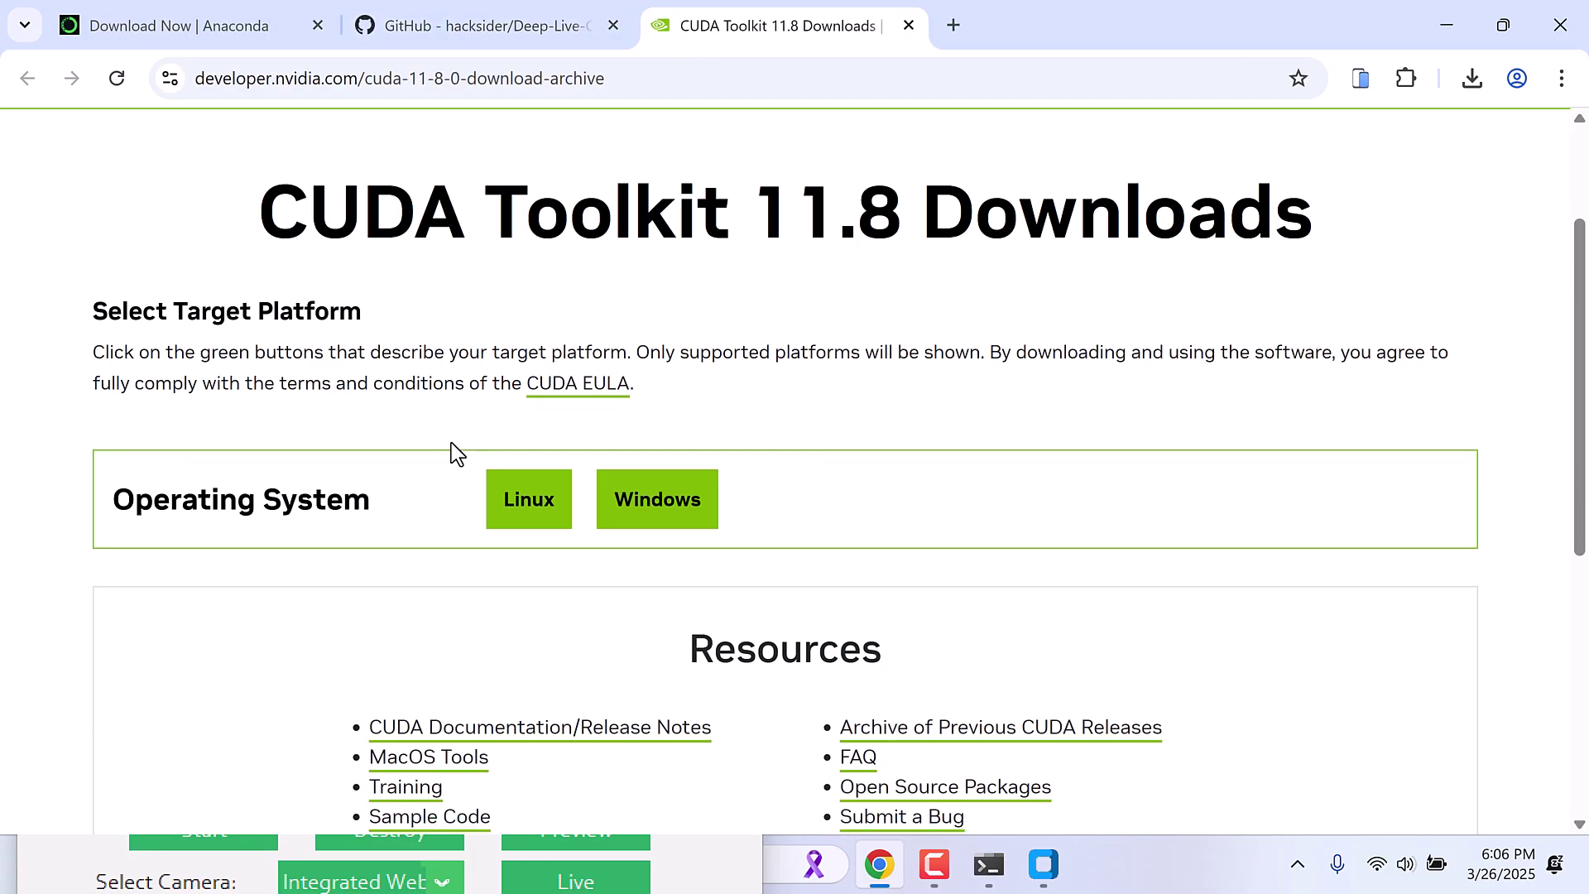
left_click(673, 440)
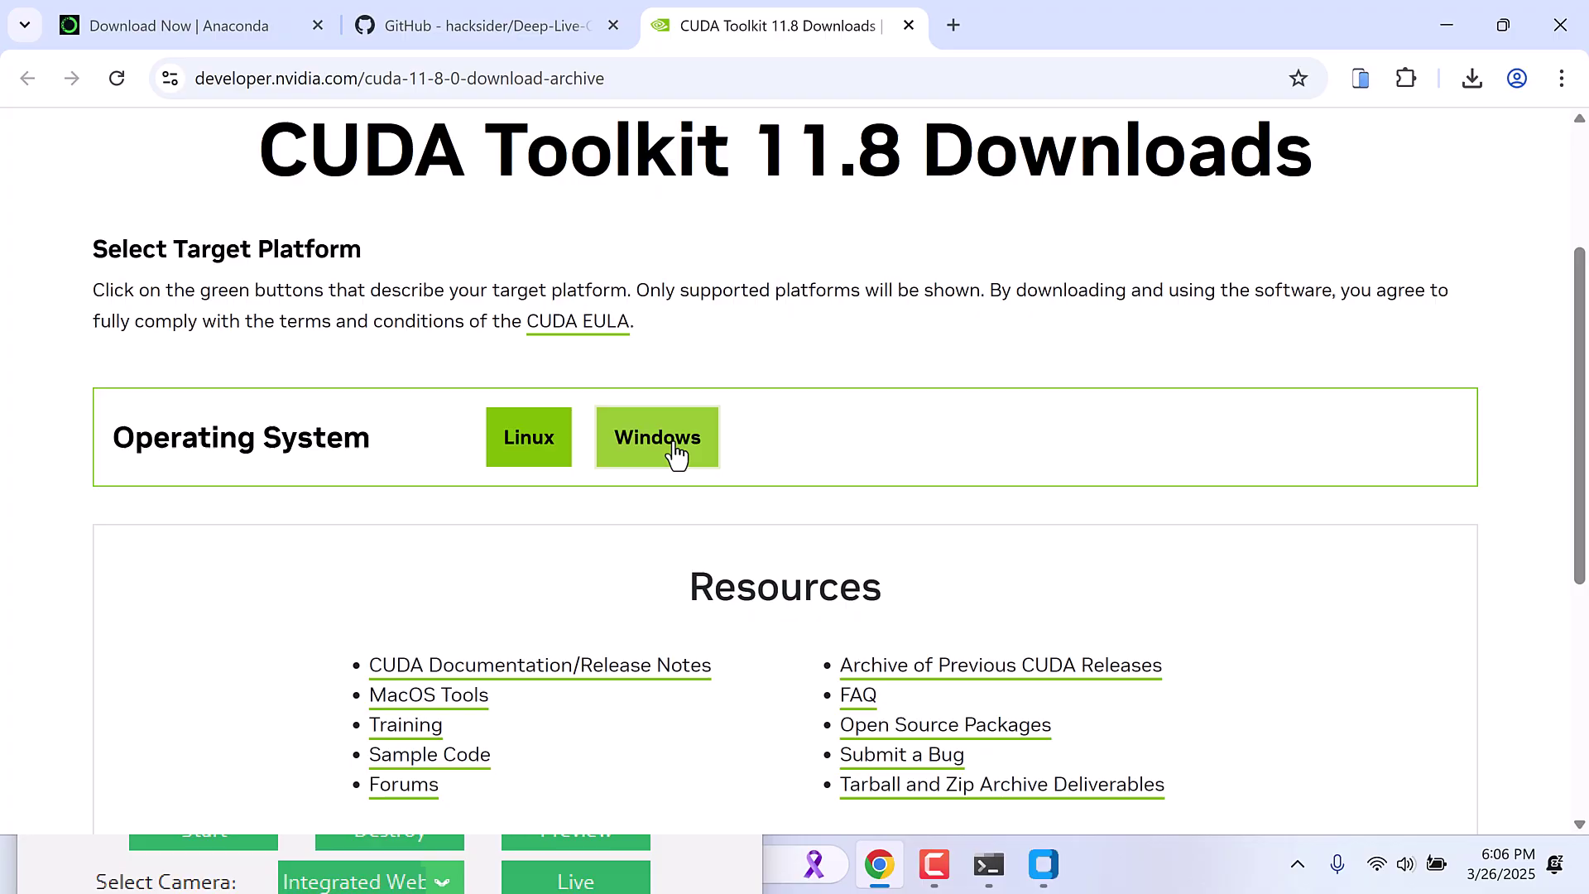
scroll(621, 571, "down", 2)
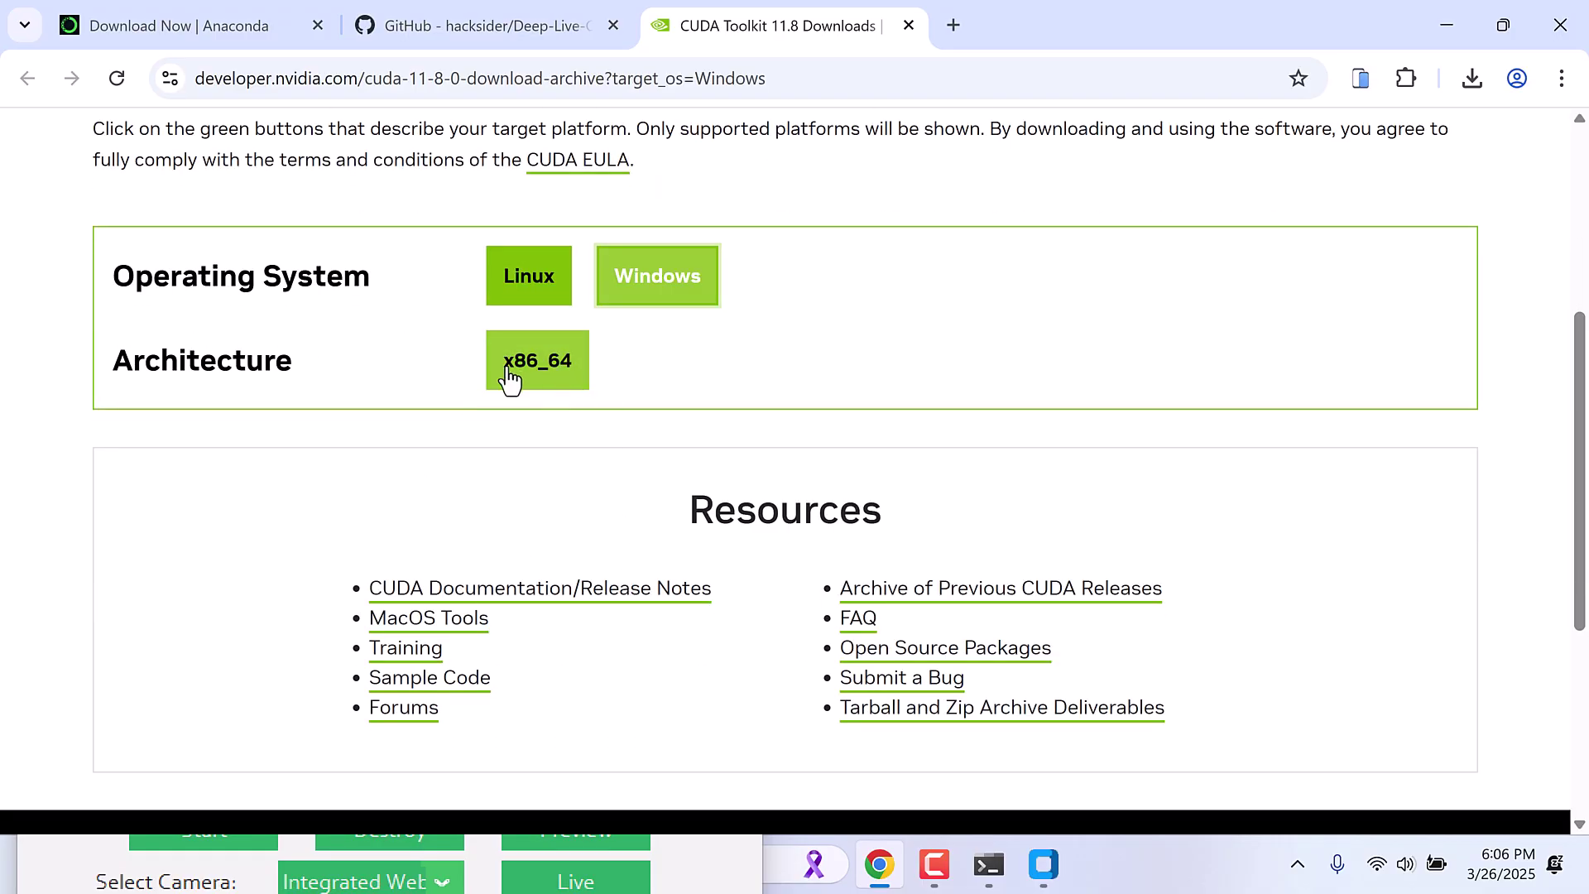
- Return to the README and examine the onnxruntime-gpu install commands and the CUDA launch command for Nvidia GPUs
left_click(500, 10)
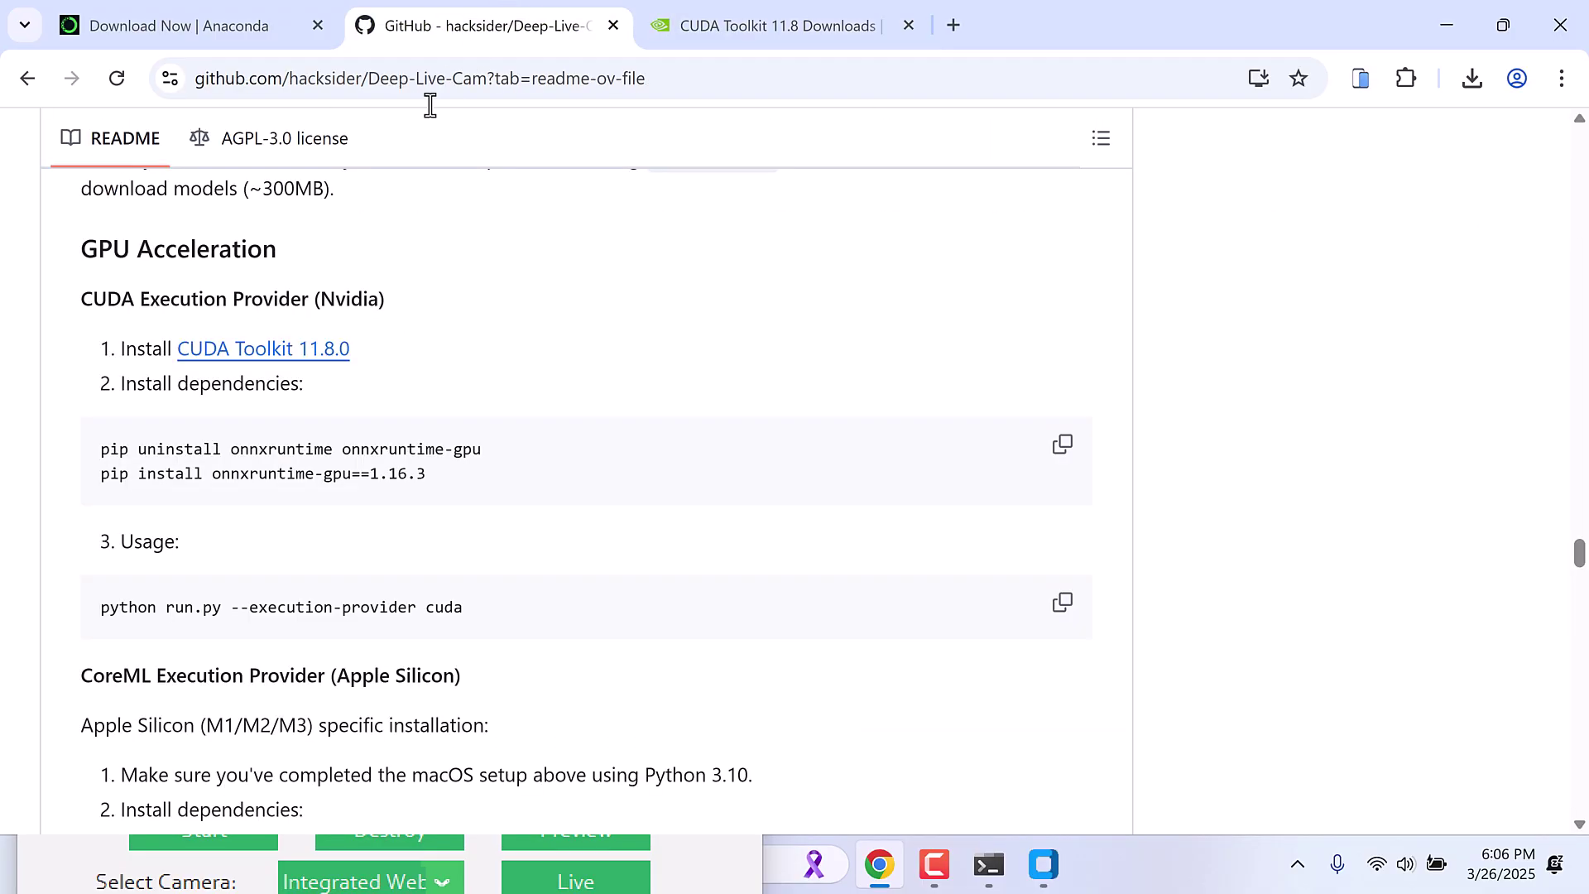
left_click_drag(99, 453, 476, 458)
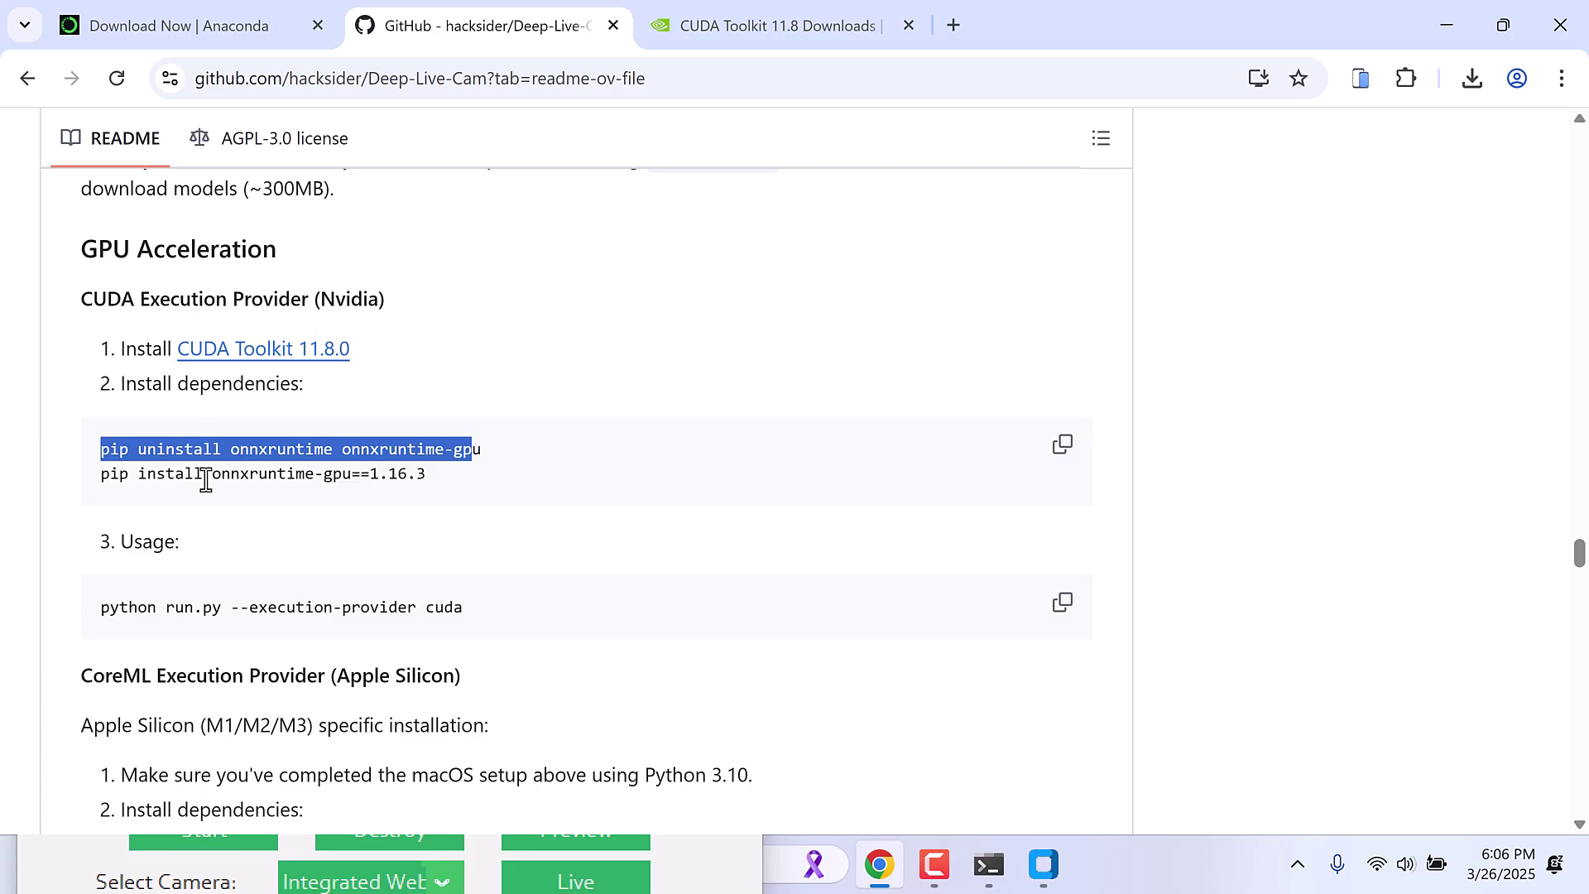
left_click_drag(210, 475, 436, 475)
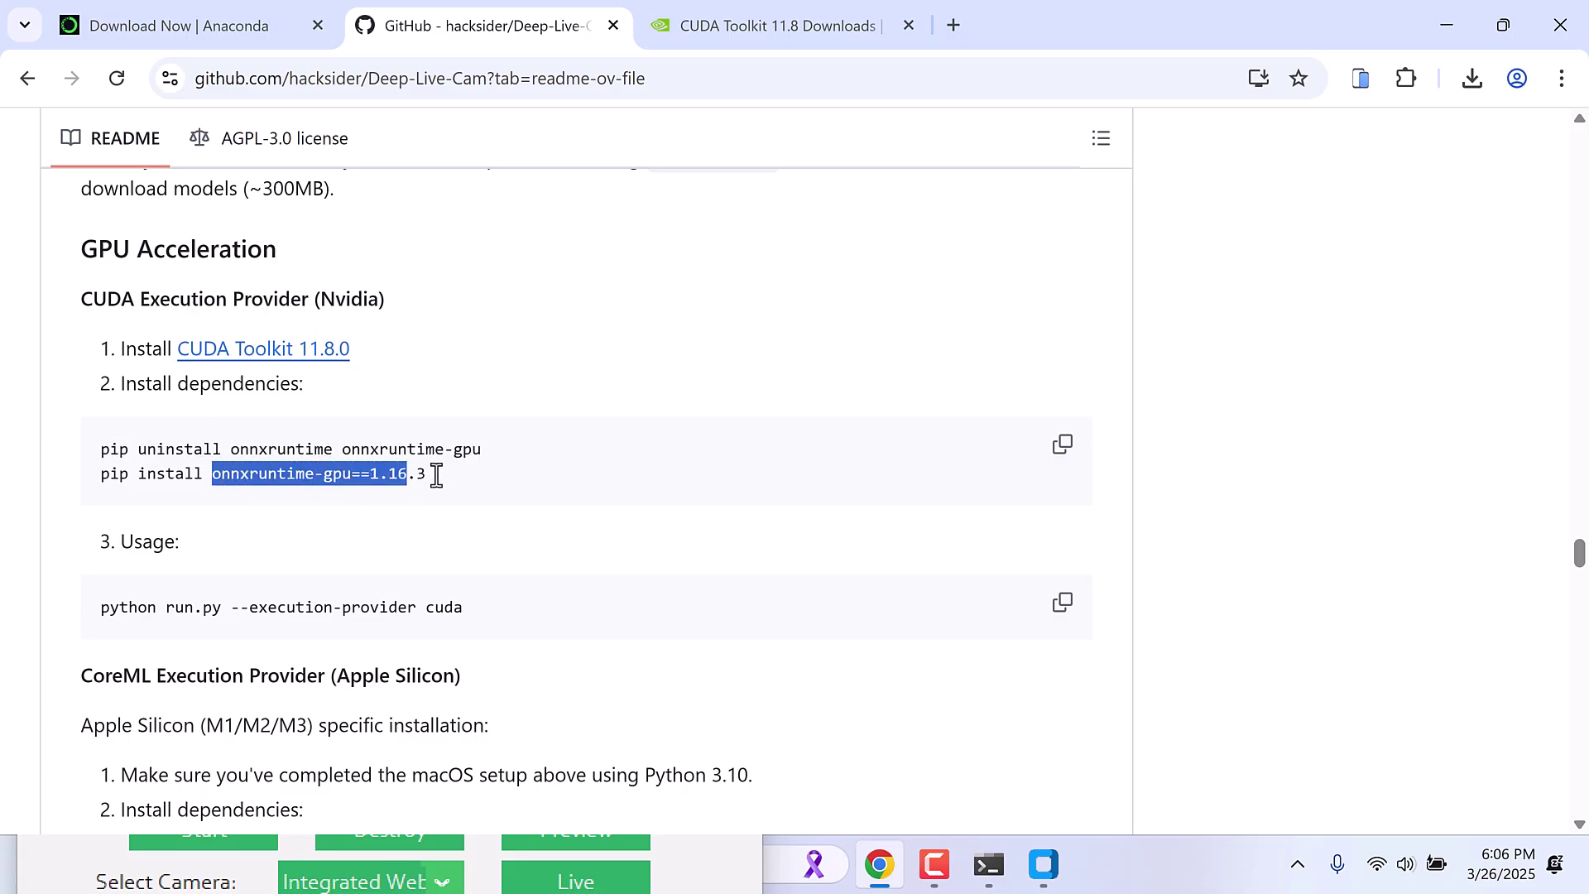
left_click(301, 537)
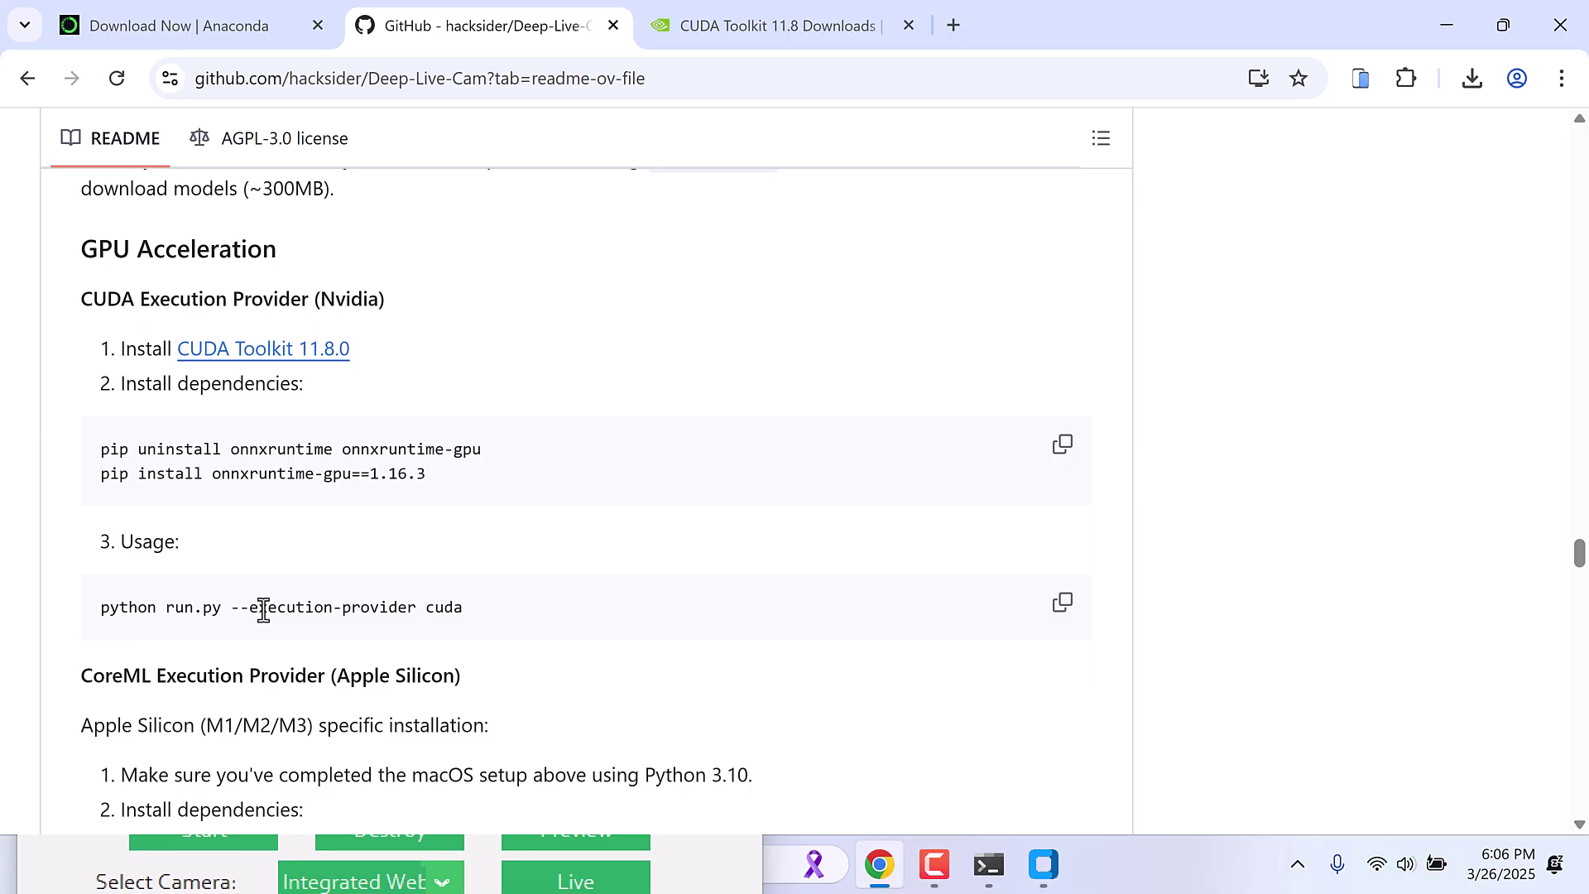
left_click_drag(99, 618, 599, 631)
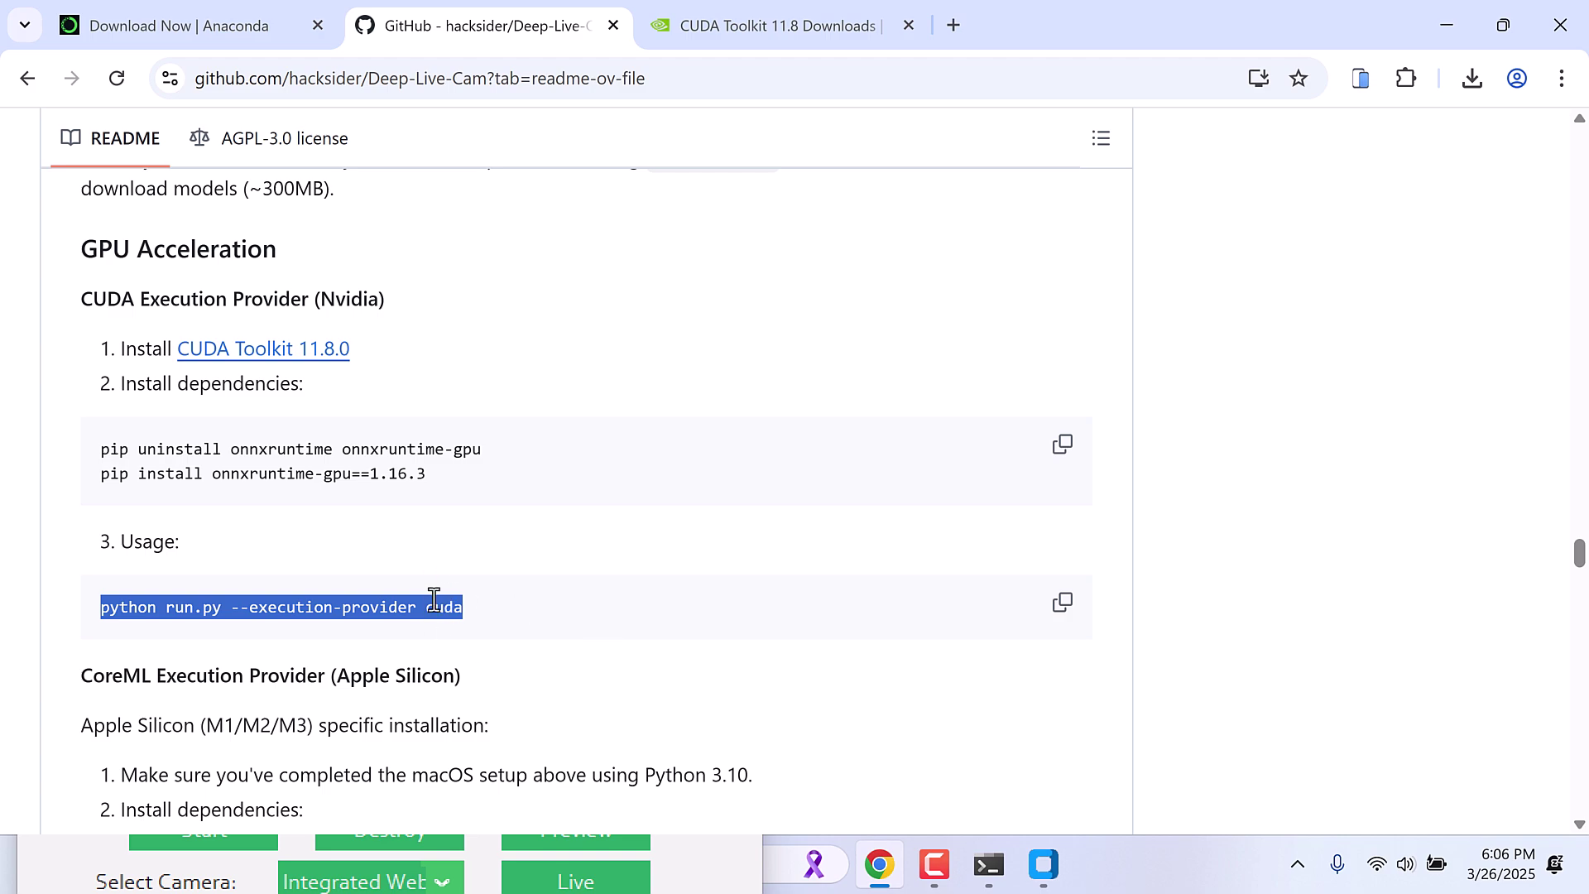
- Review the README's CPU run, dependency, and platform setup instructions, and minimize the browser
scroll(434, 598, "up", 15)
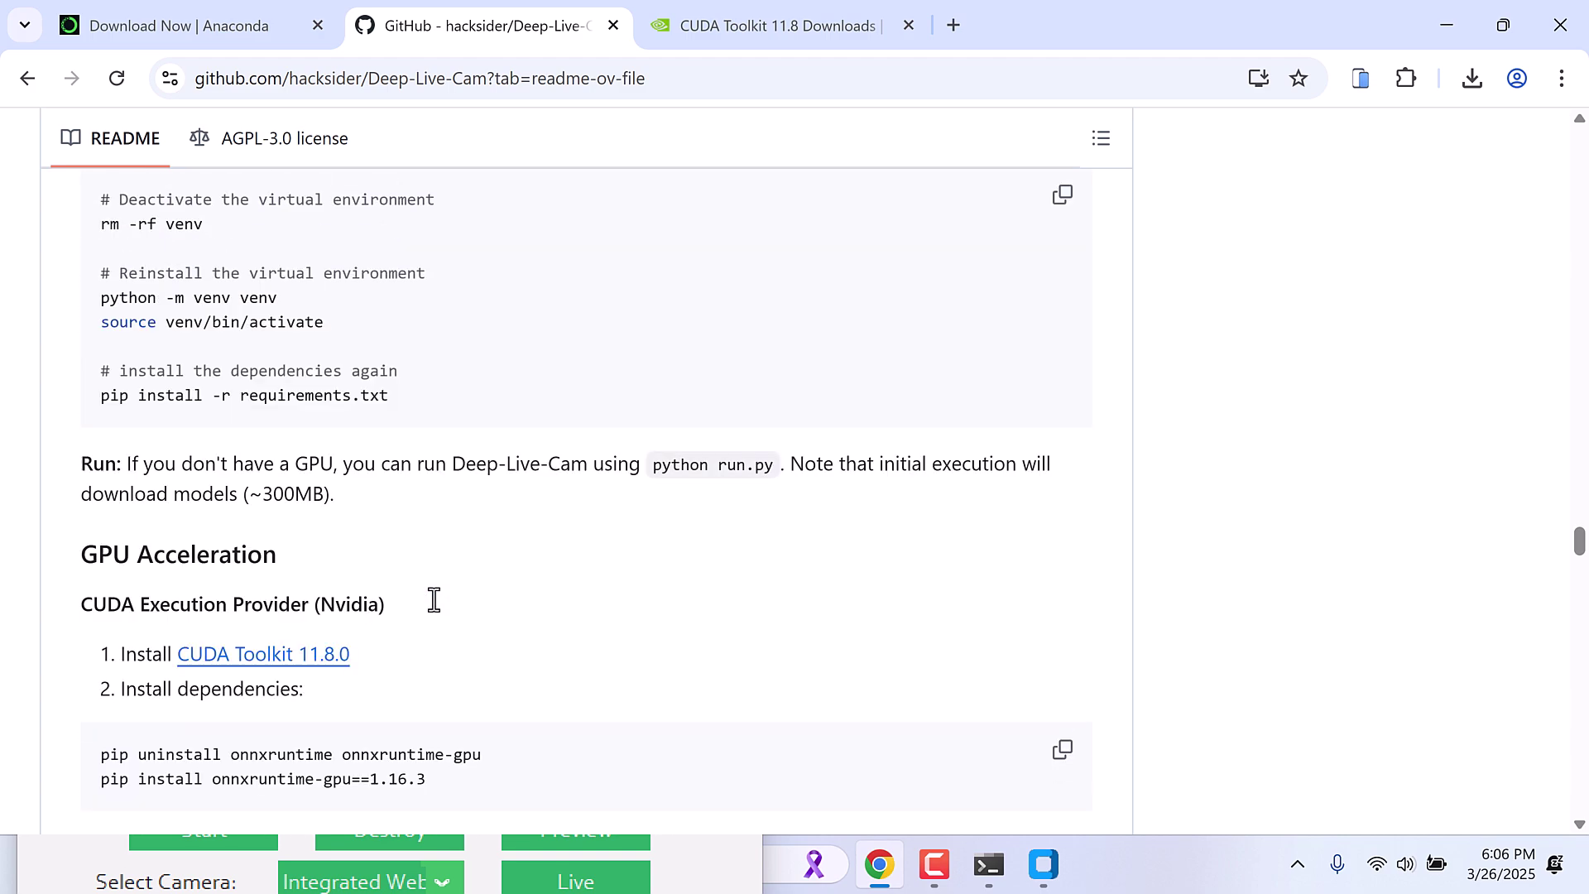
scroll(434, 599, "down", 1)
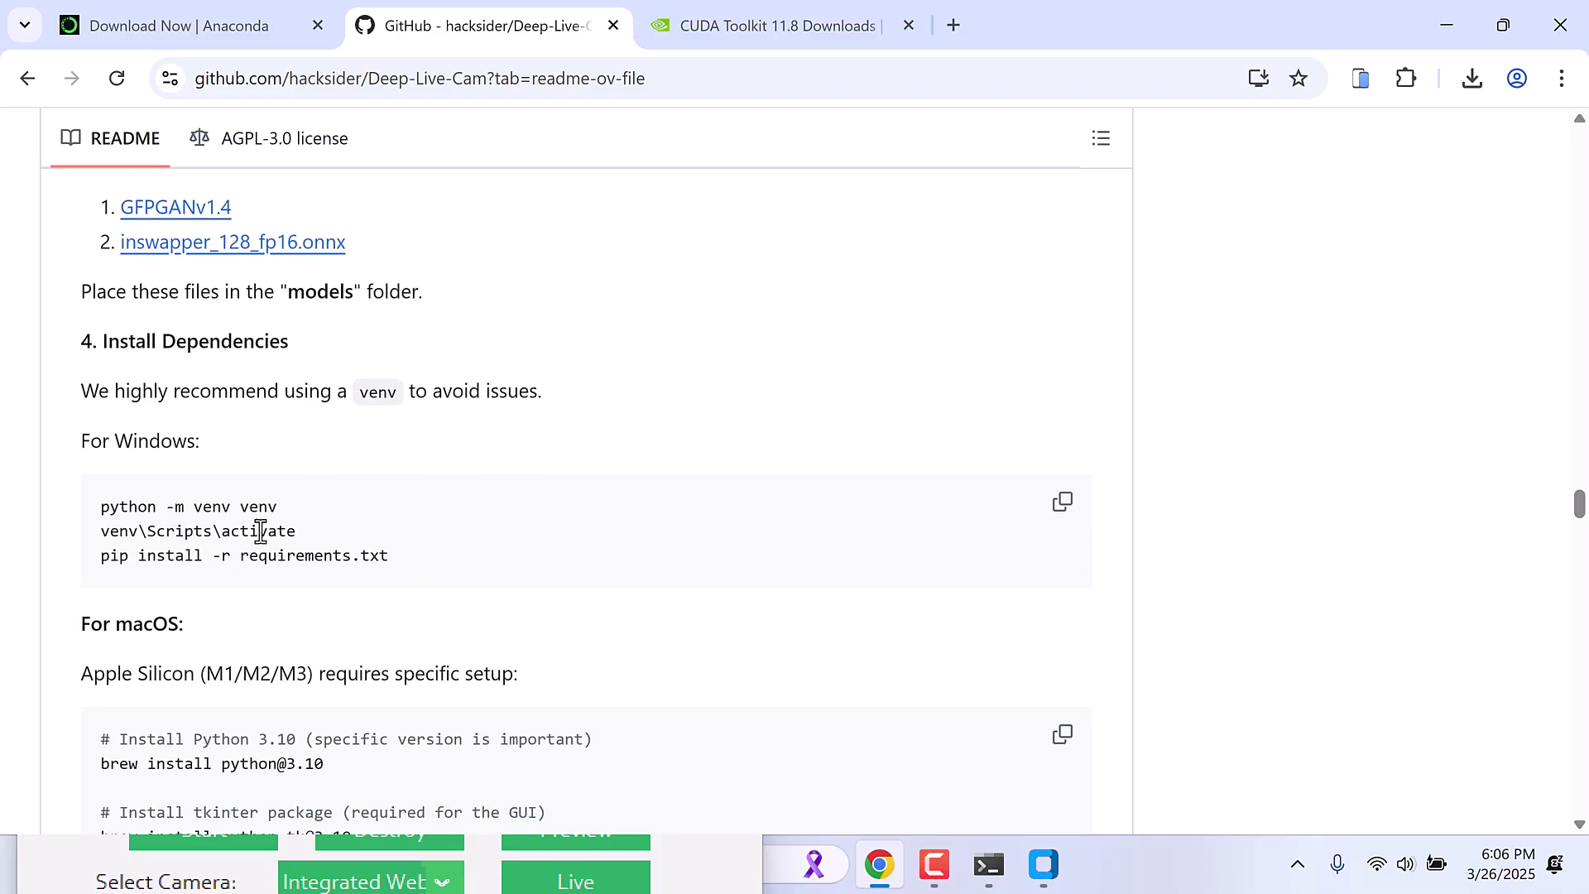
scroll(276, 542, "up", 5)
scroll(277, 542, "up", 7)
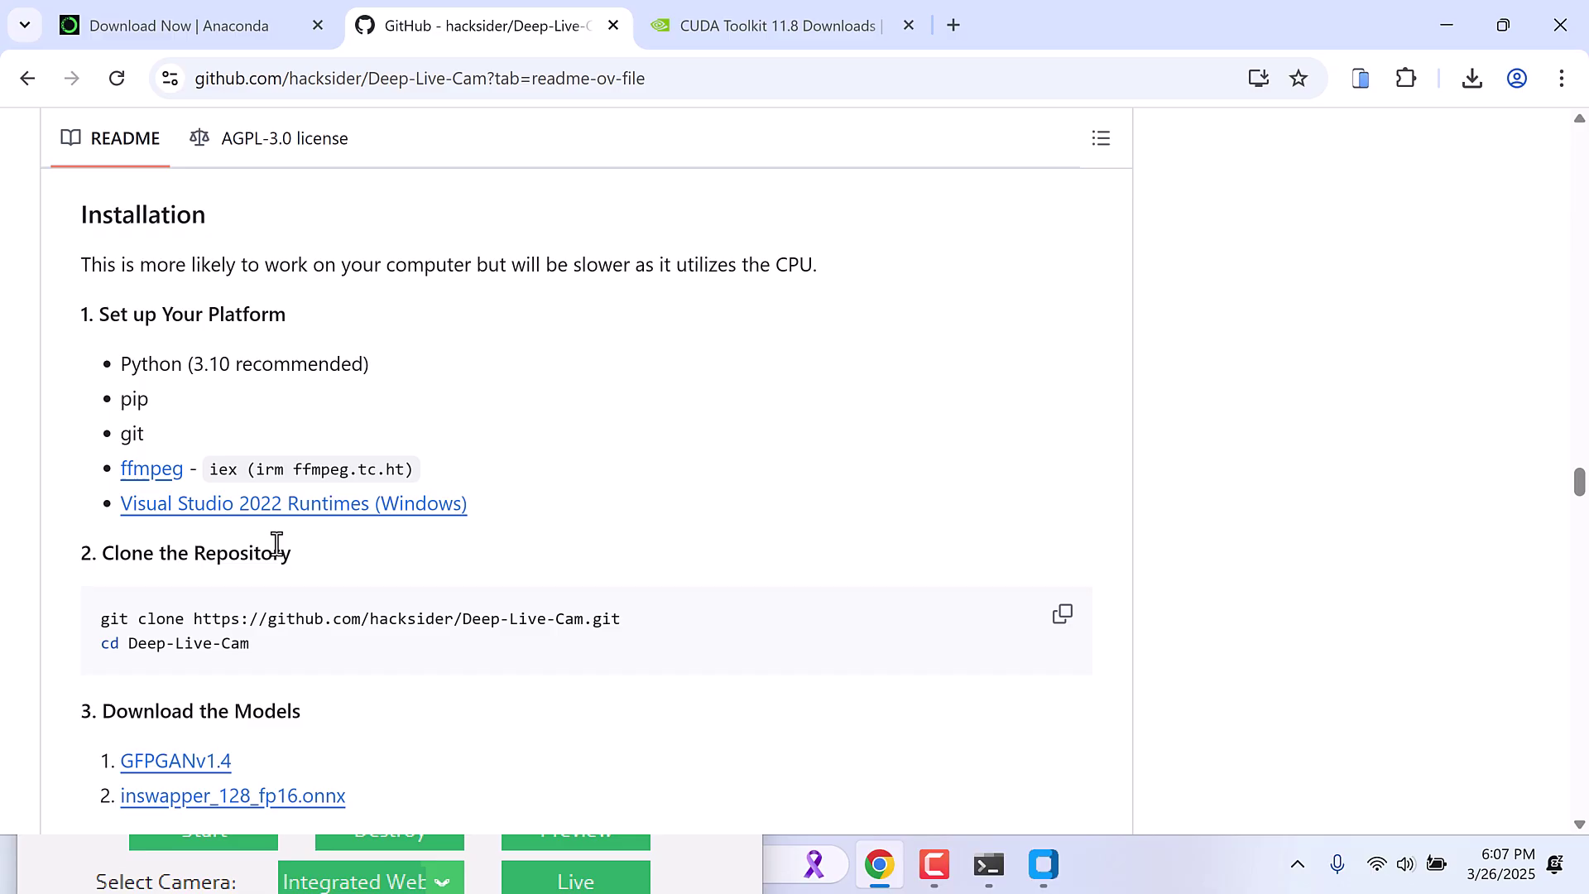
left_click(1444, 24)
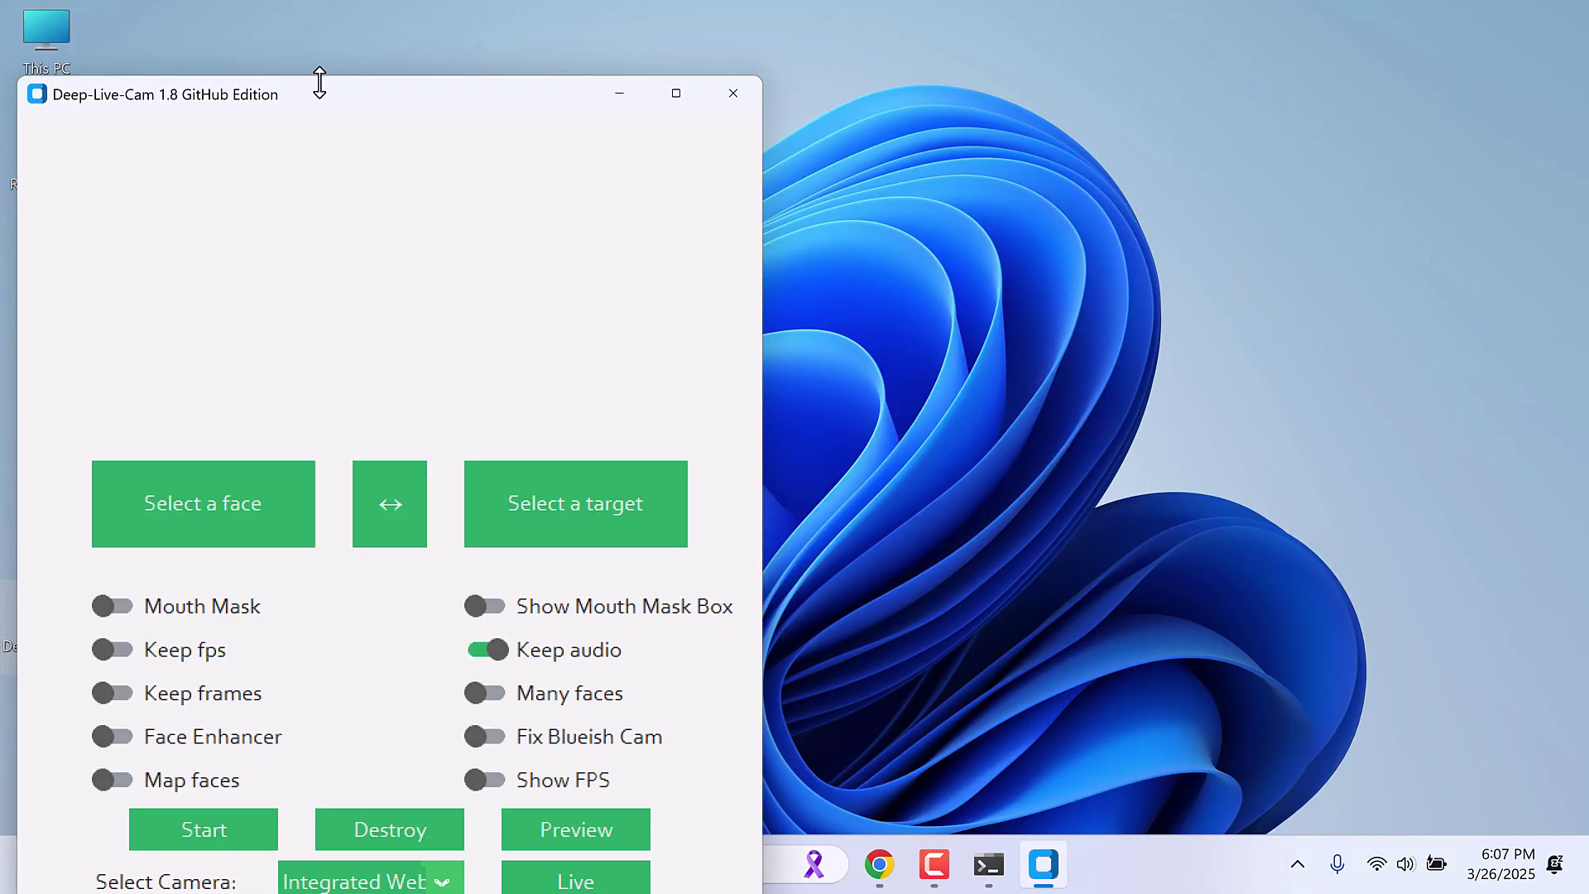
- Move the Deep-Live-Cam window toward the center and place the img and video desktop files side by side next to it
left_click_drag(315, 89, 807, 52)
left_click_drag(51, 381, 255, 186)
left_click_drag(59, 496, 346, 169)
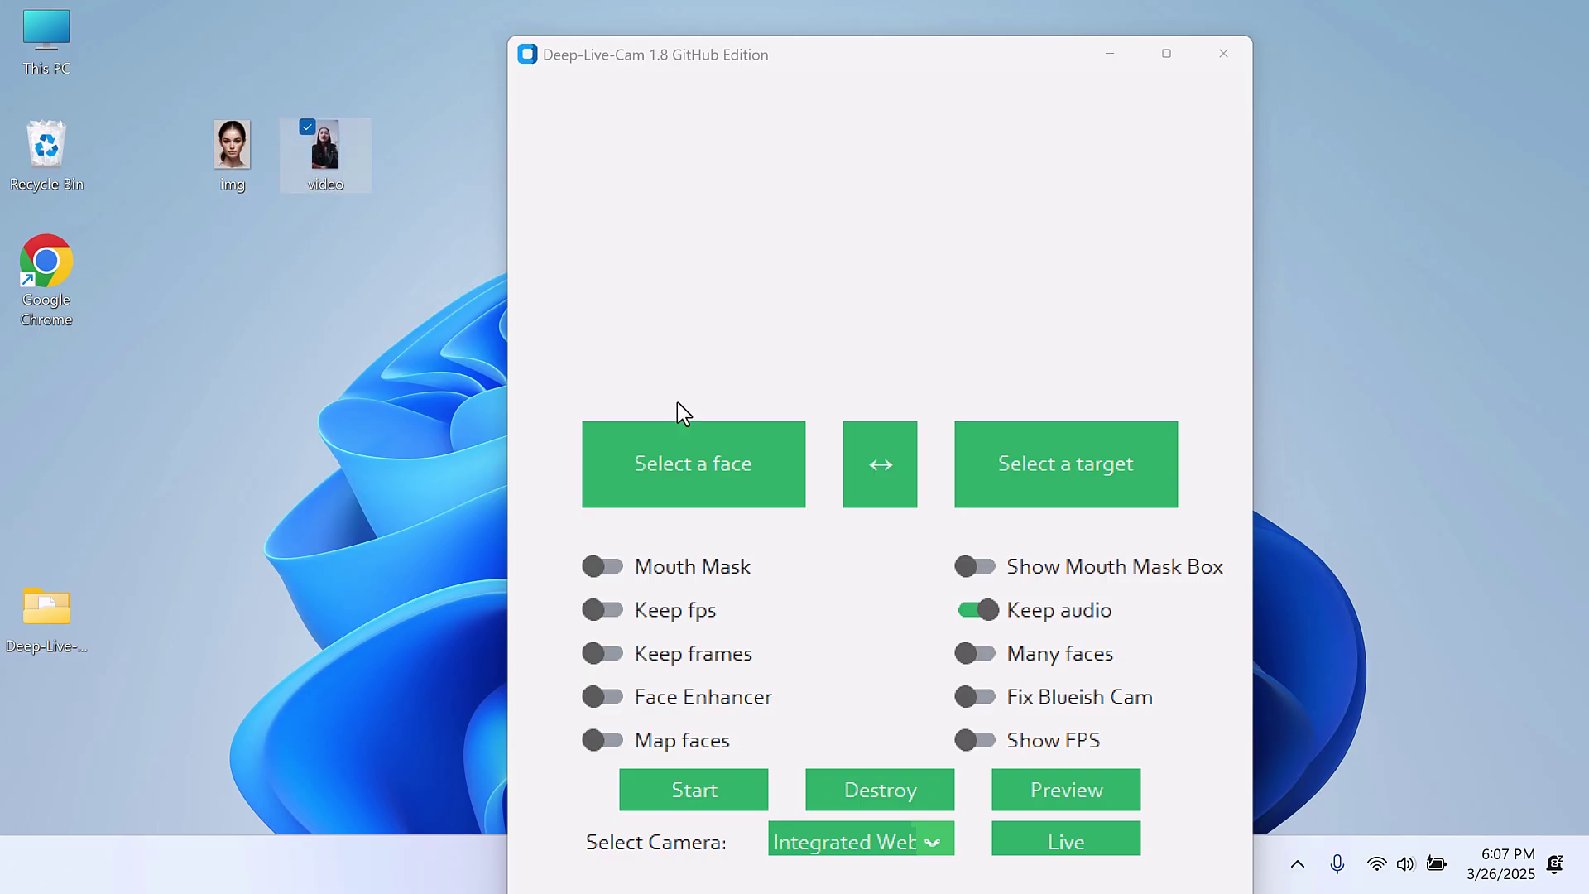
- Load the img picture from the Desktop as the source face
left_click(674, 497)
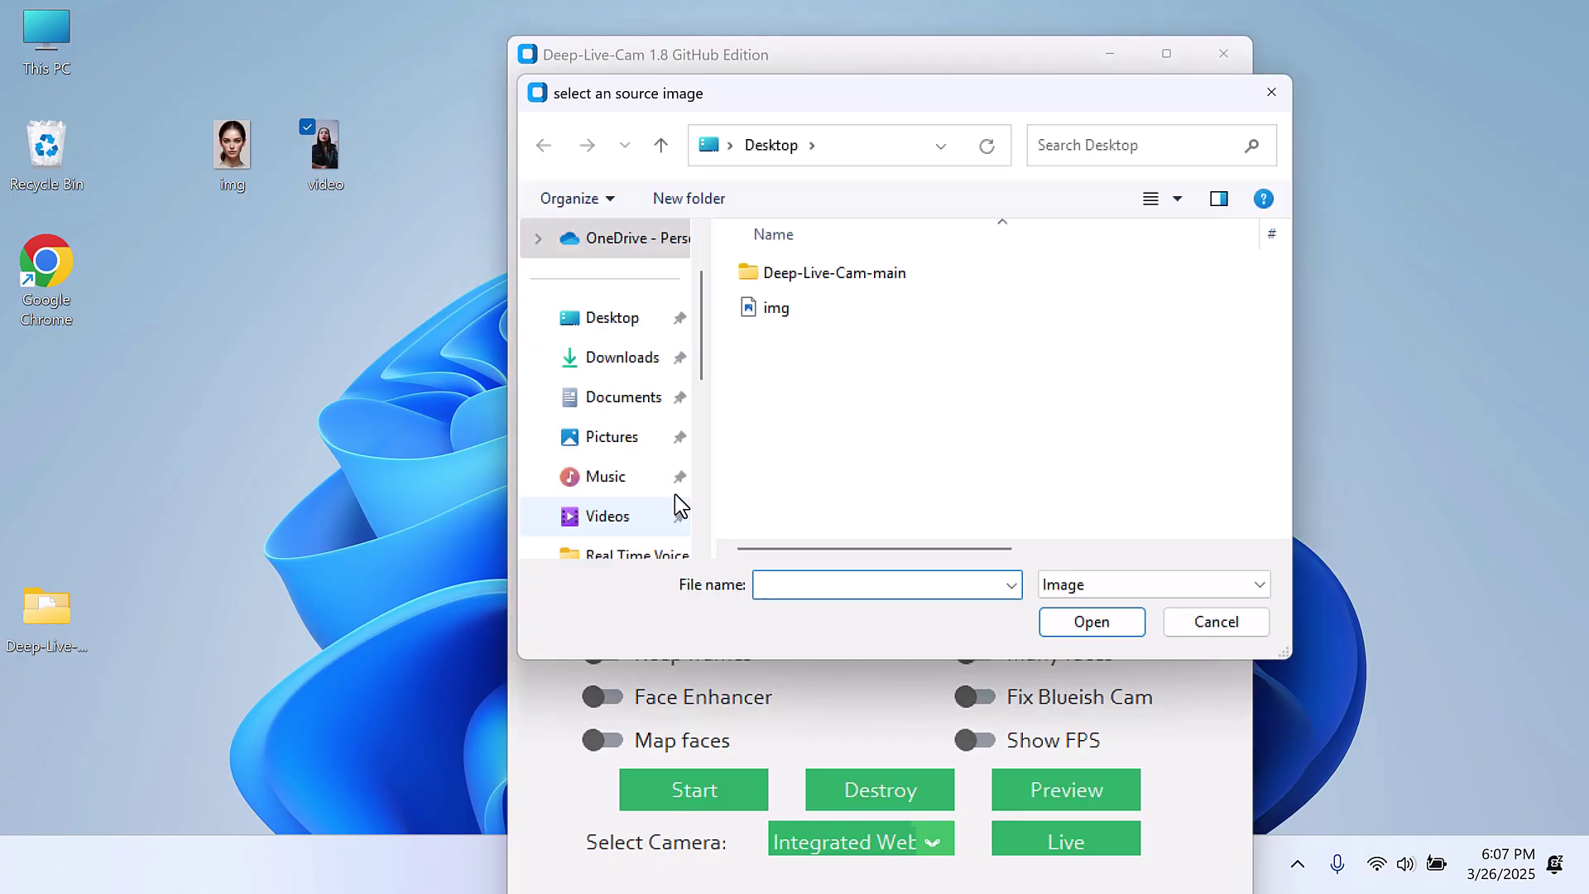
double_click(778, 308)
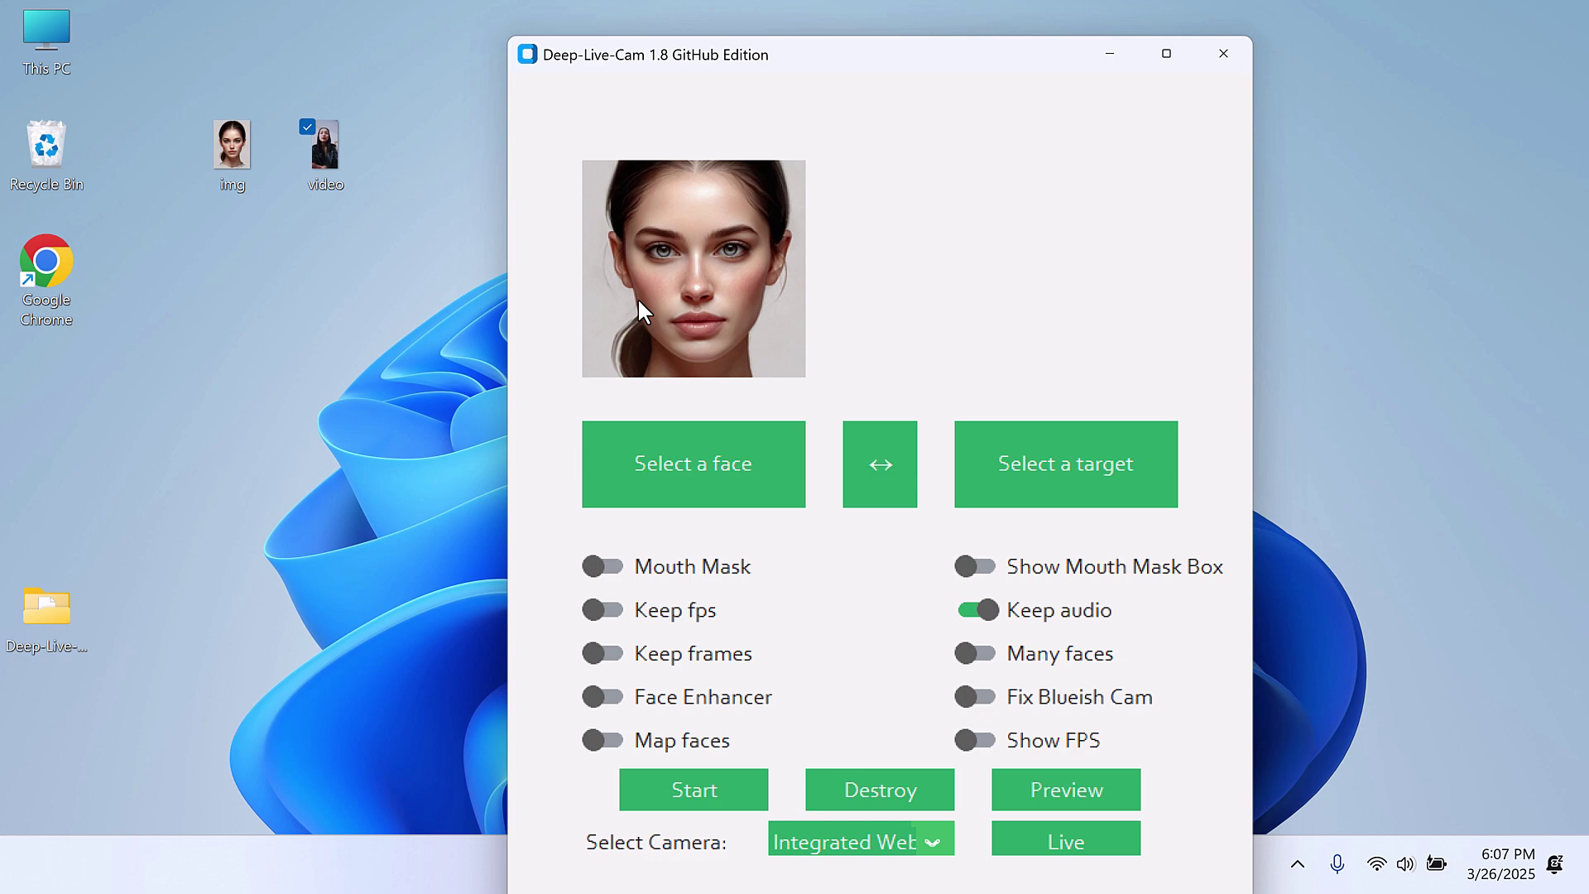
- Move the Deep-Live-Cam window up, run the live face swap with the integrated webcam, and close its preview
left_click_drag(831, 58, 819, 23)
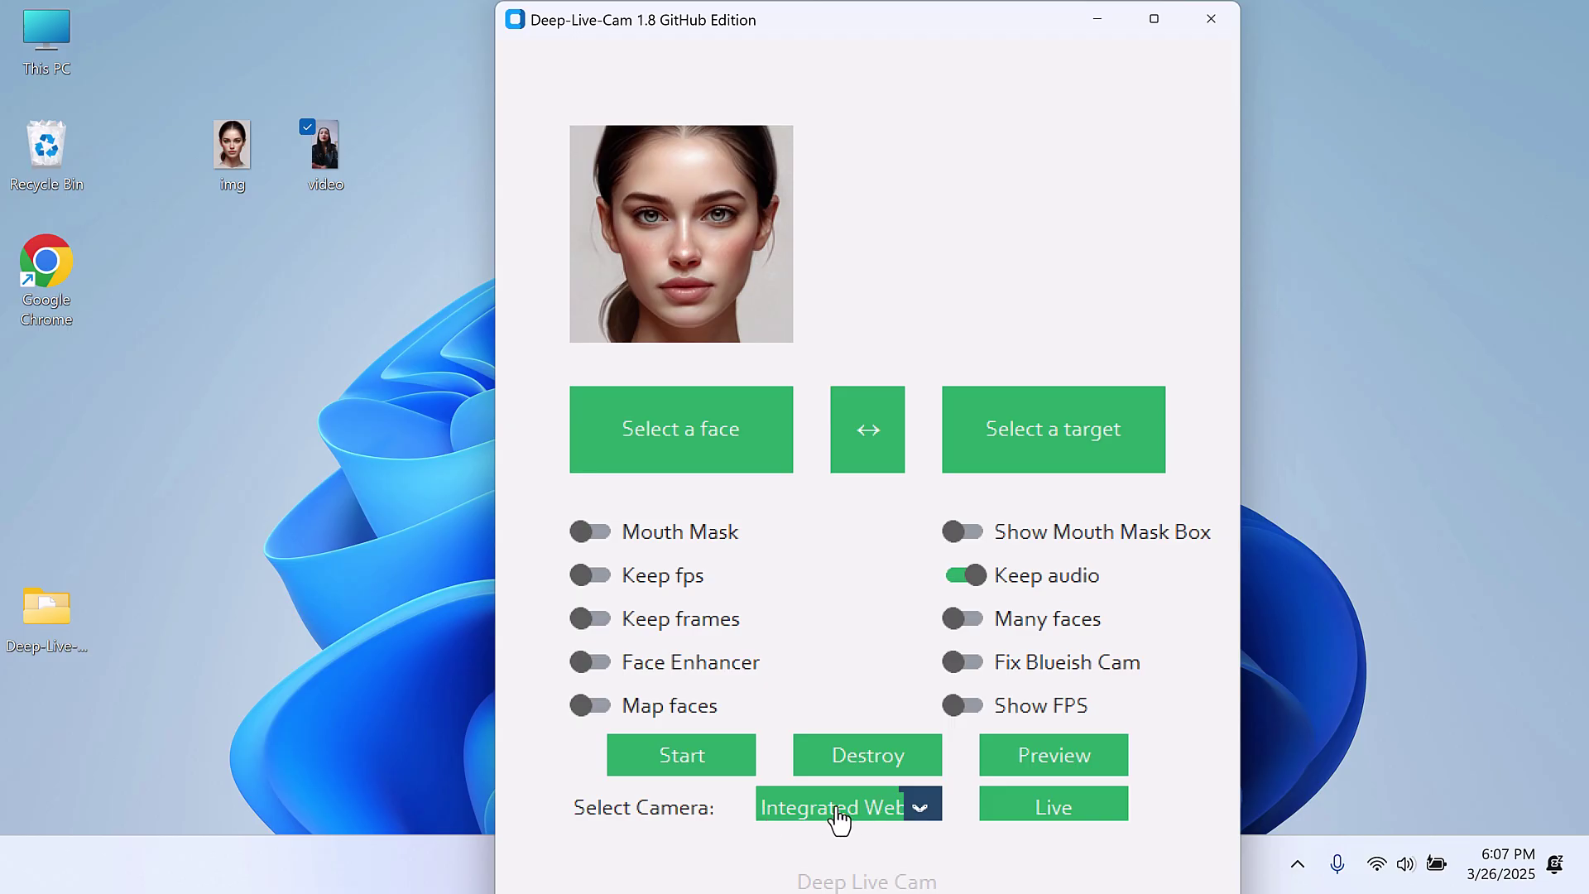
left_click(1045, 811)
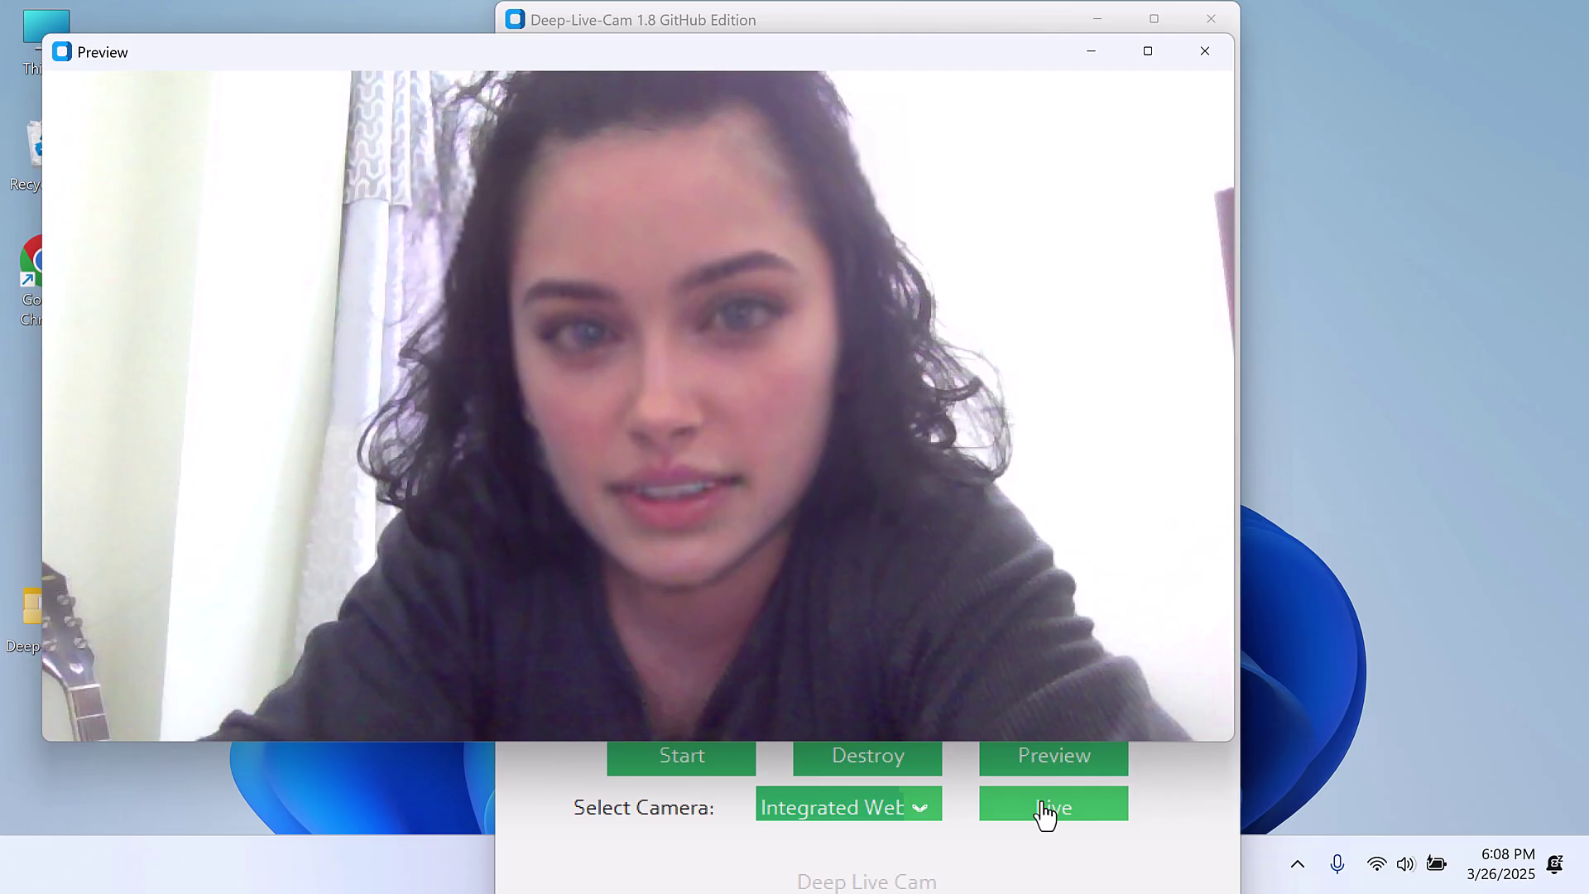
left_click(1206, 51)
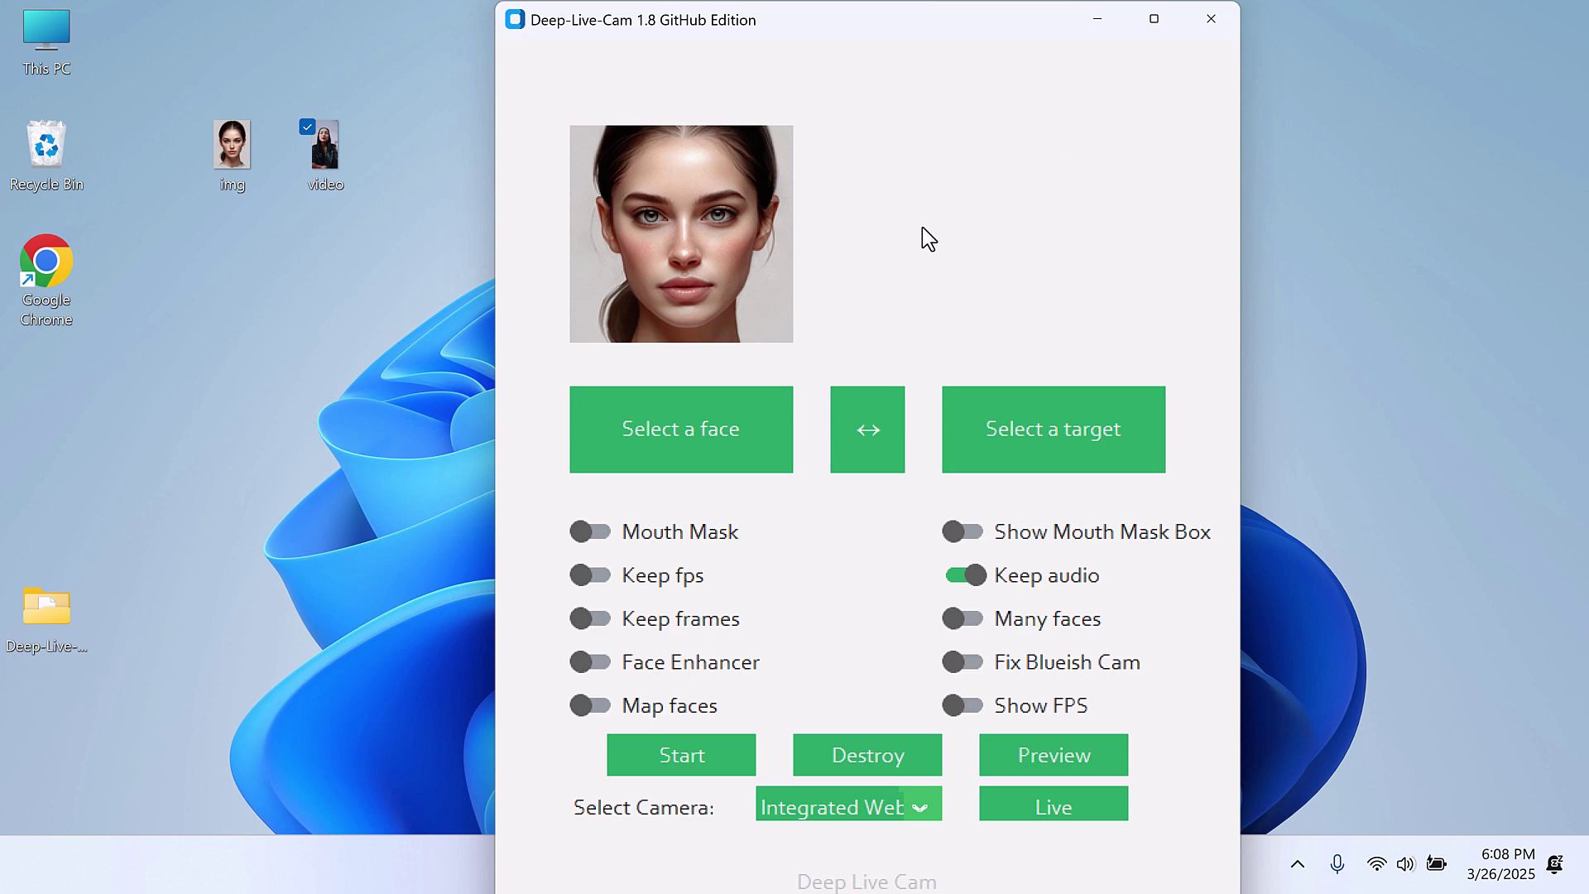
- Play the desktop file video in Media Player to check its content, and close the player
left_click(323, 163)
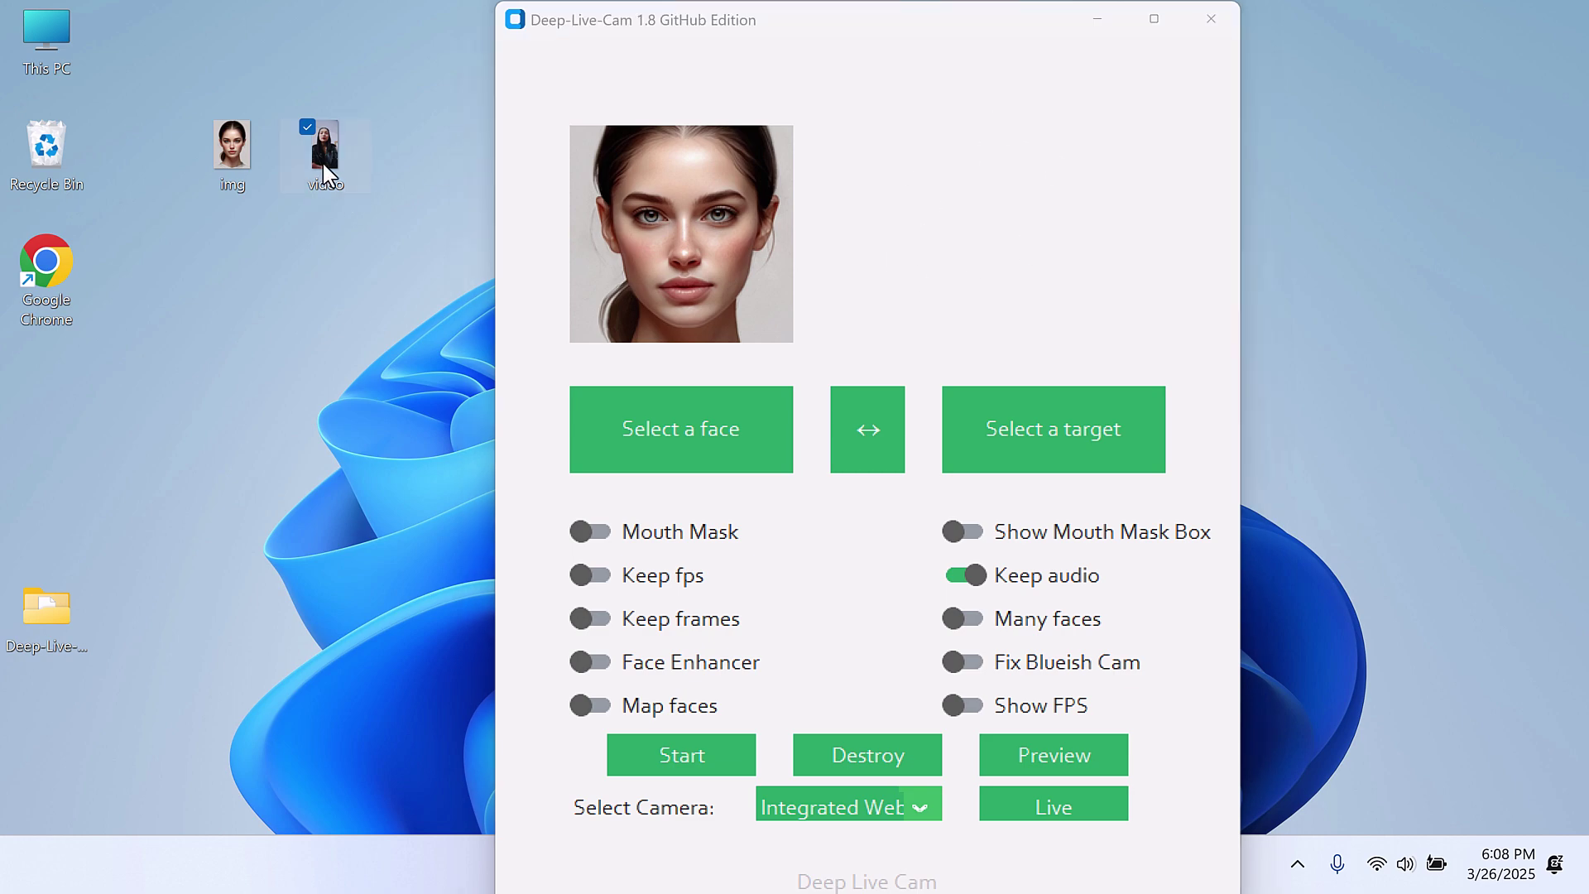
double_click(323, 162)
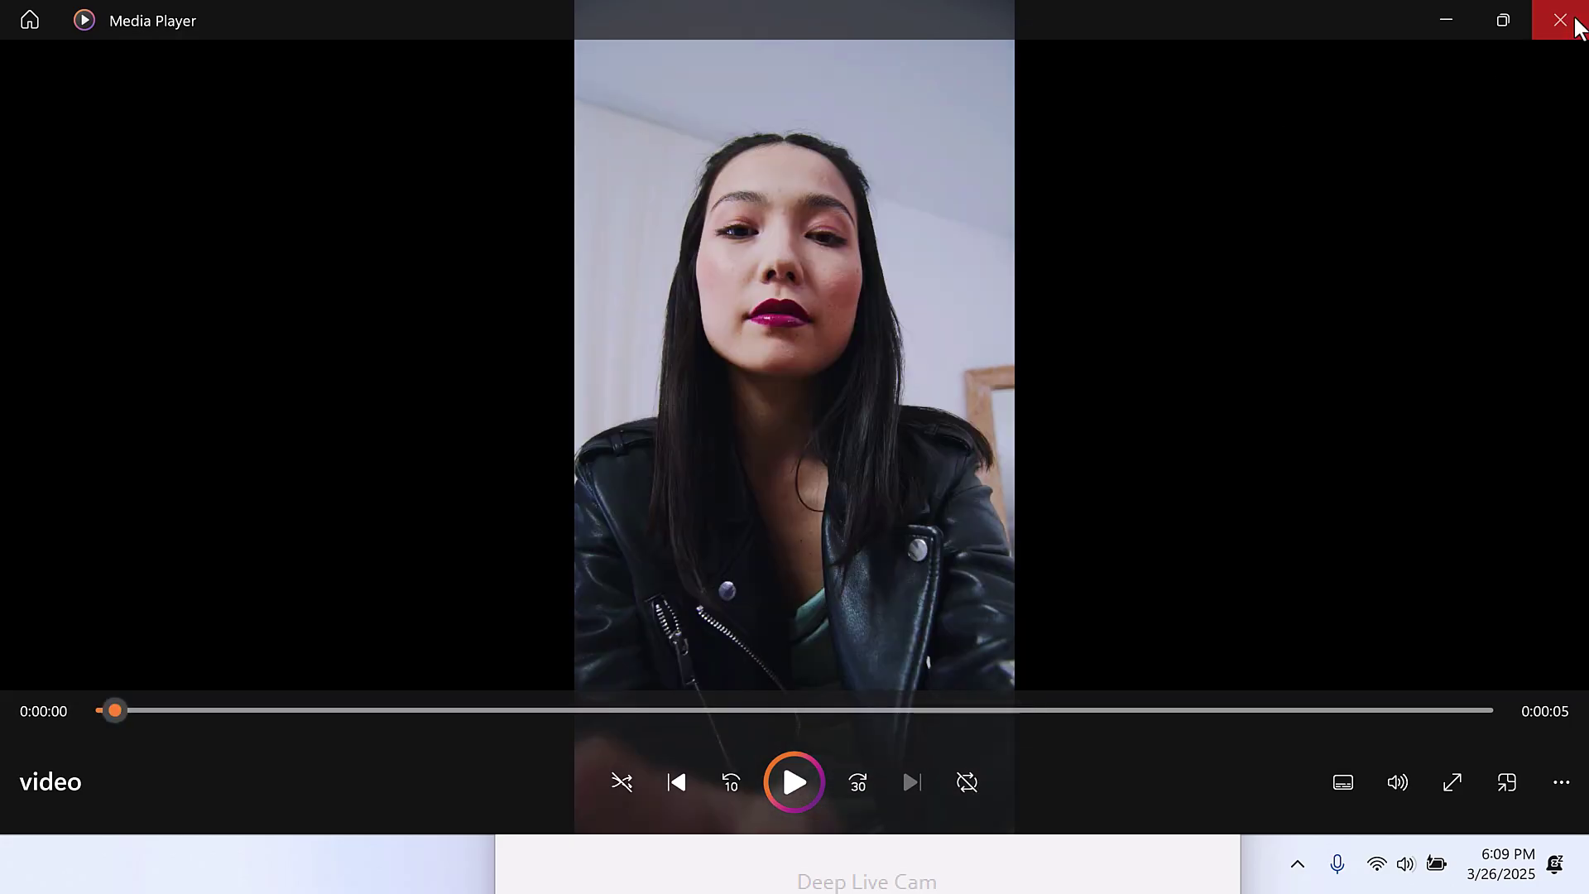
left_click(1568, 19)
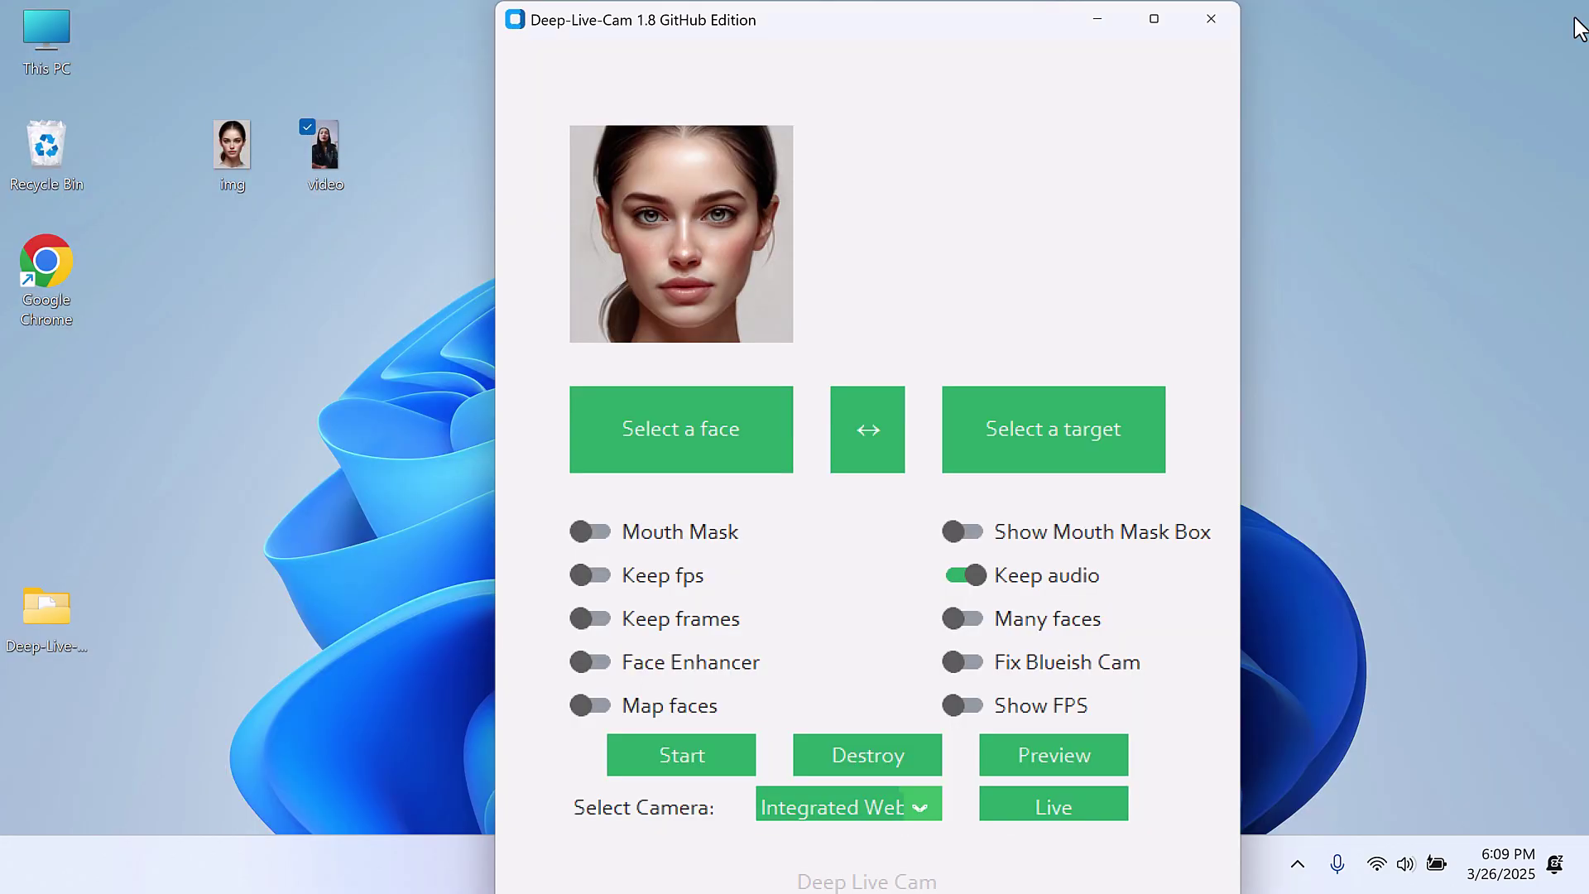
- Load the desktop file video as the target, with the file type filter set to Video
left_click(1043, 439)
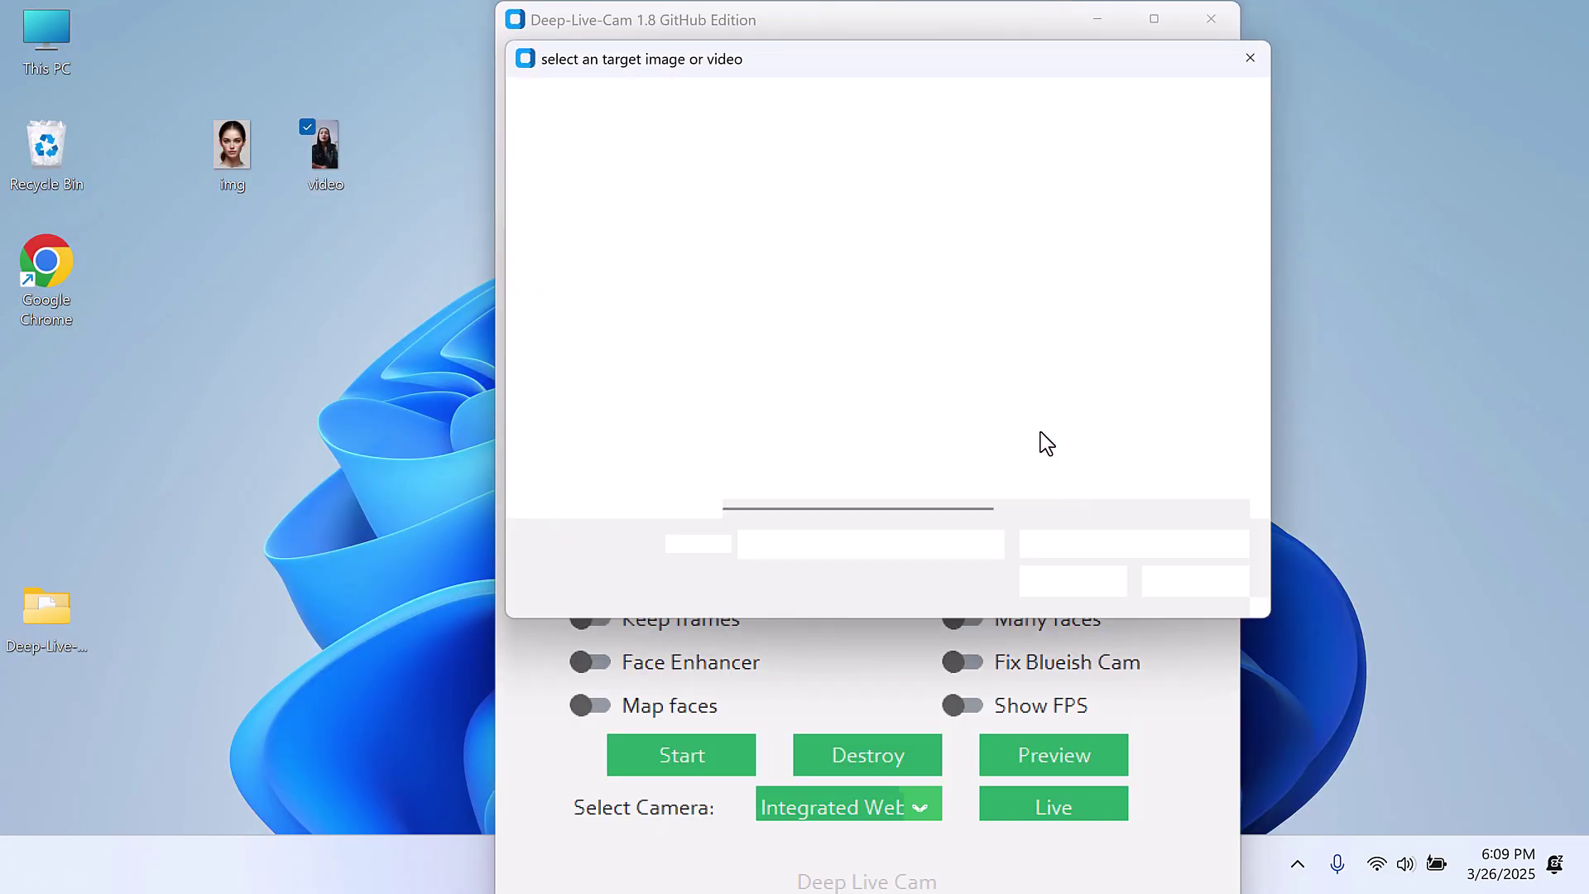
left_click(1053, 552)
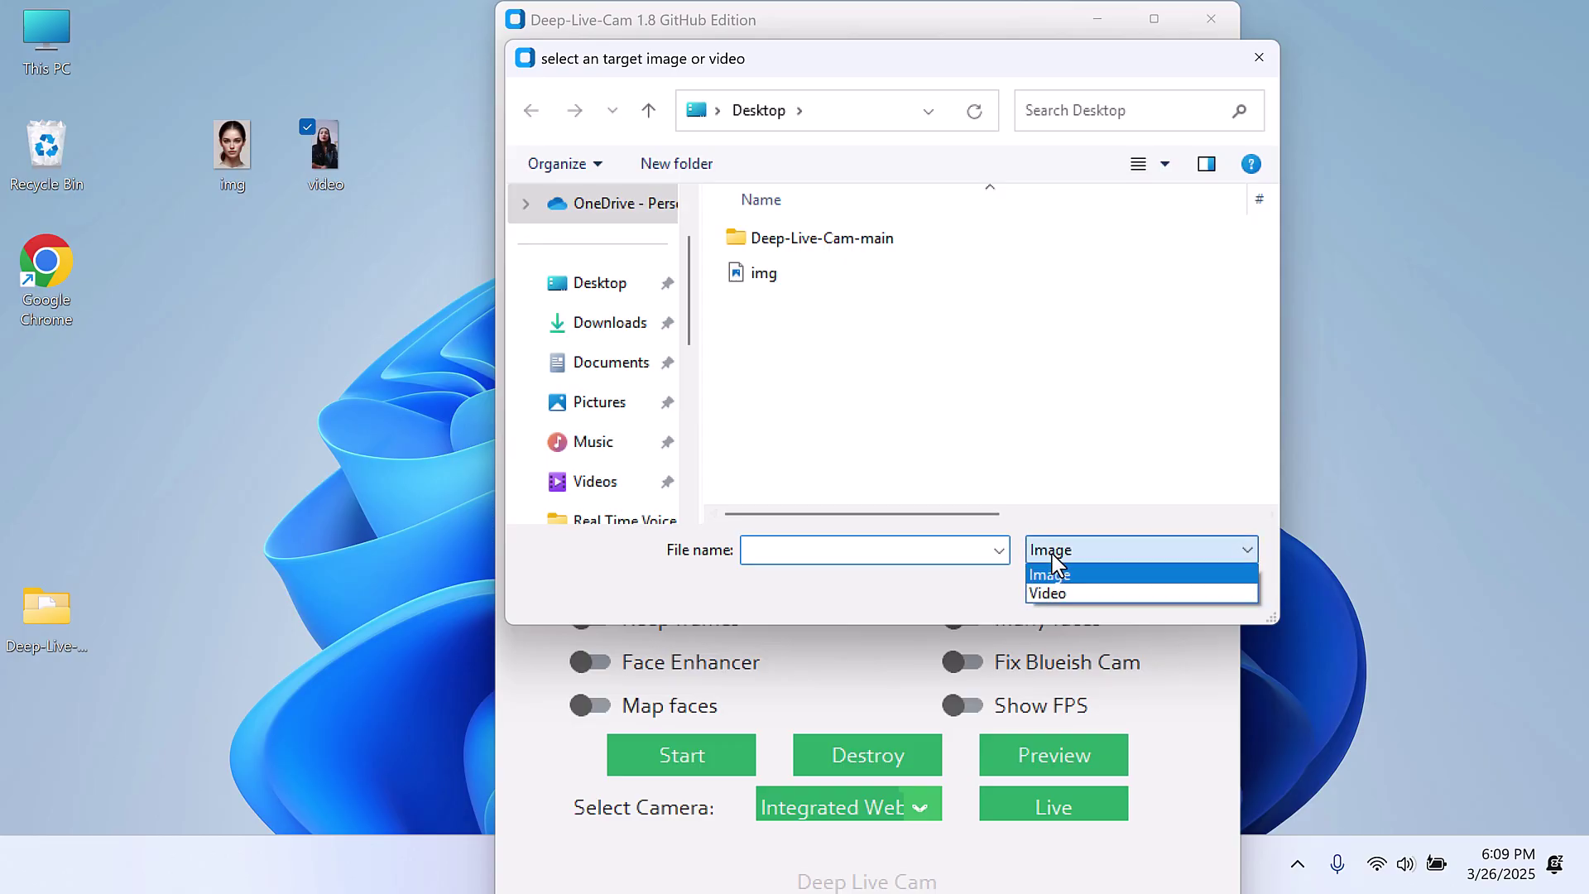
left_click(1047, 592)
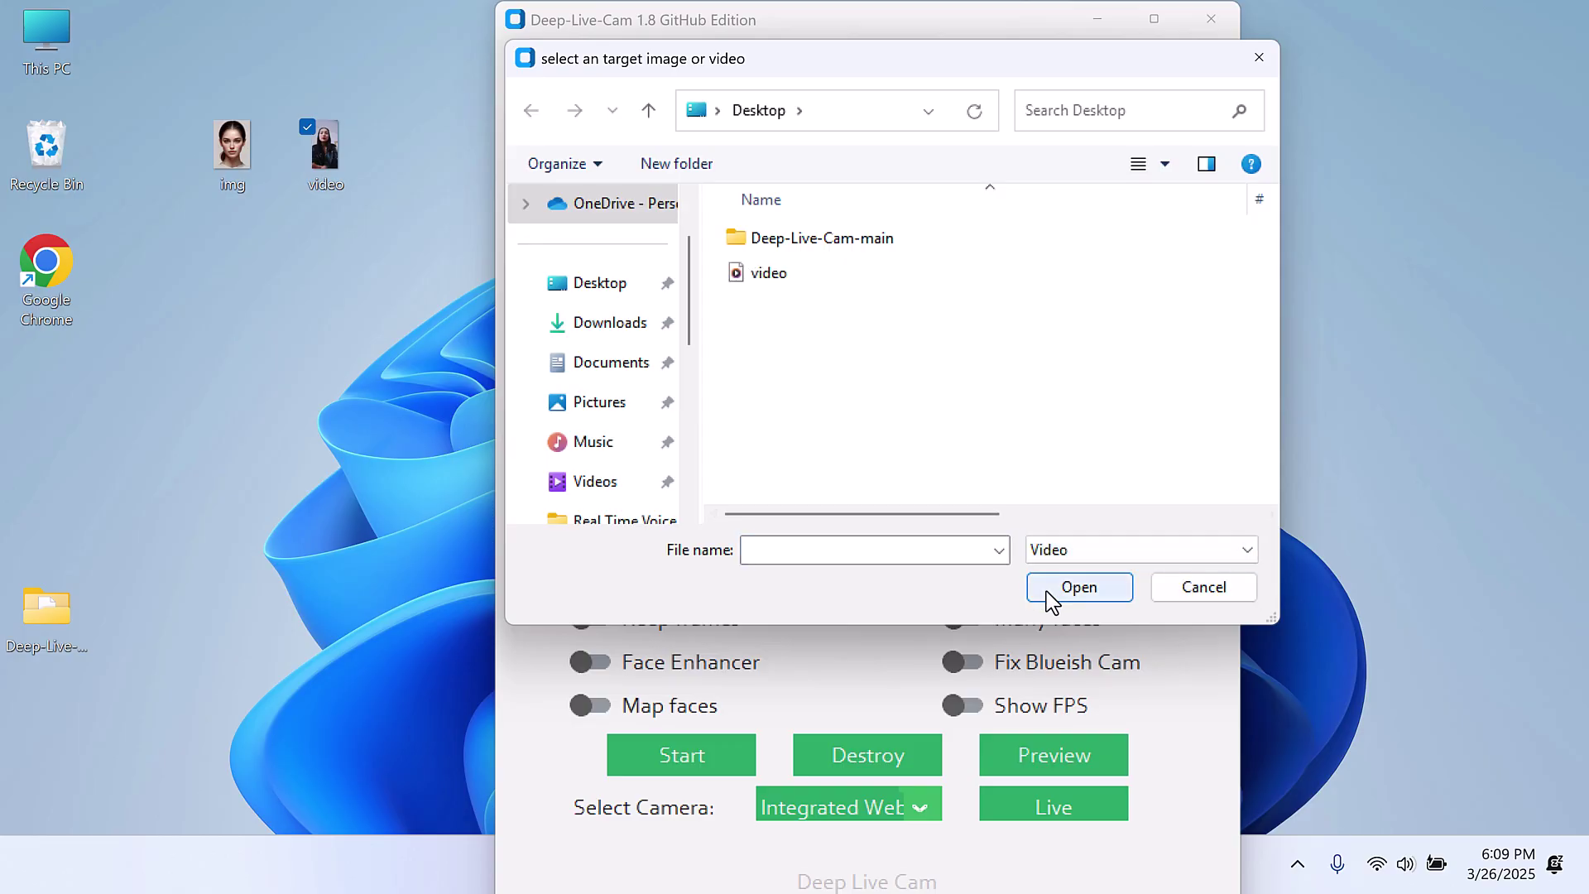
double_click(752, 278)
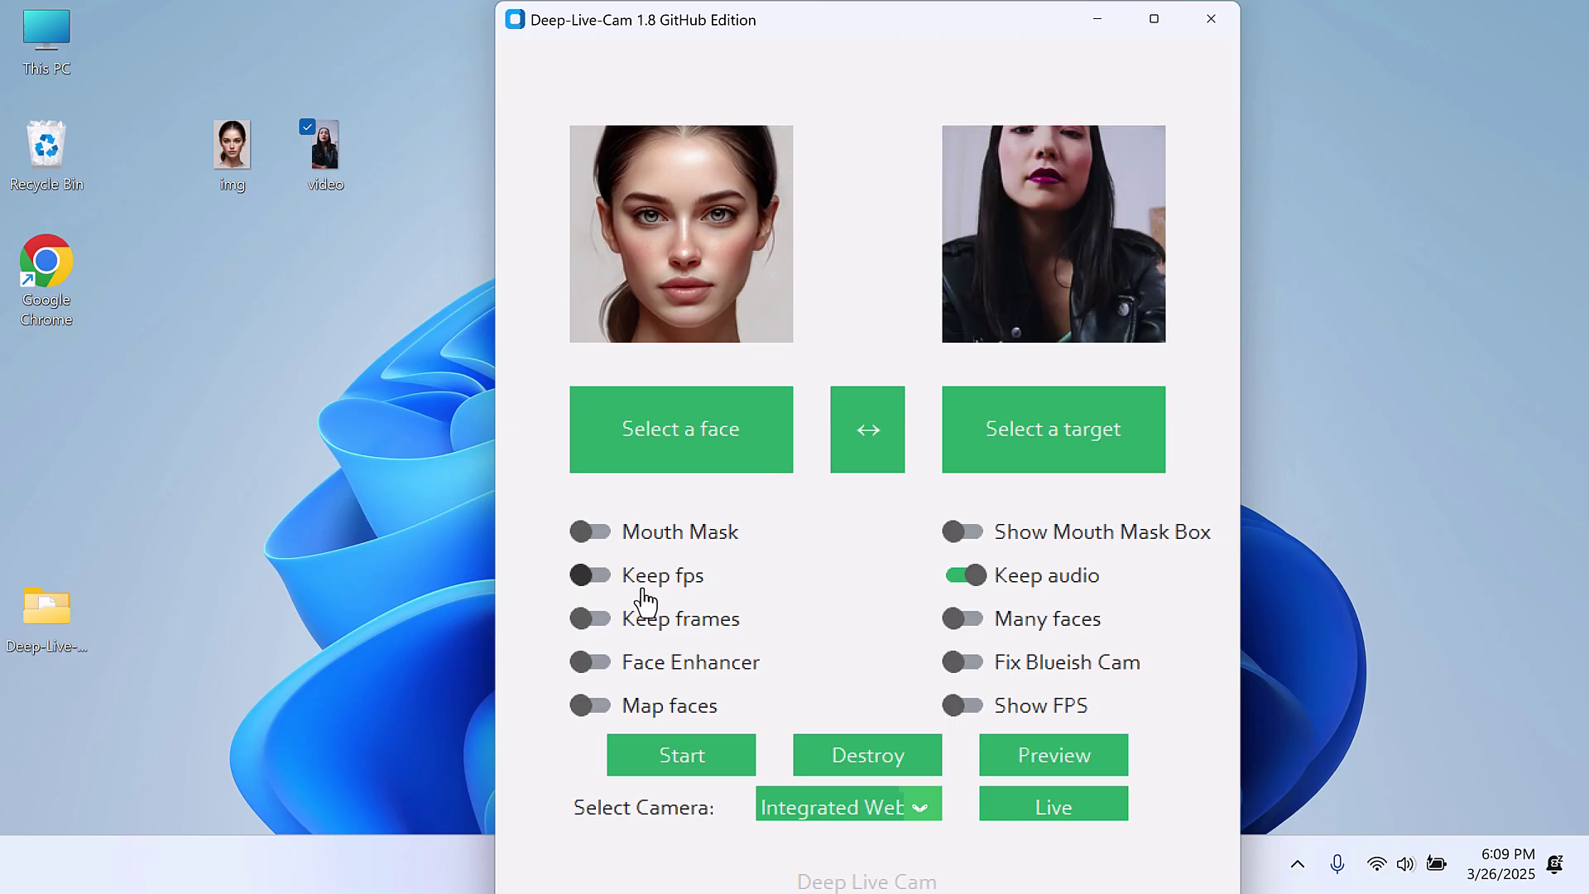
- Start the face swap on the target video and save the result to the Desktop as output
left_click(700, 758)
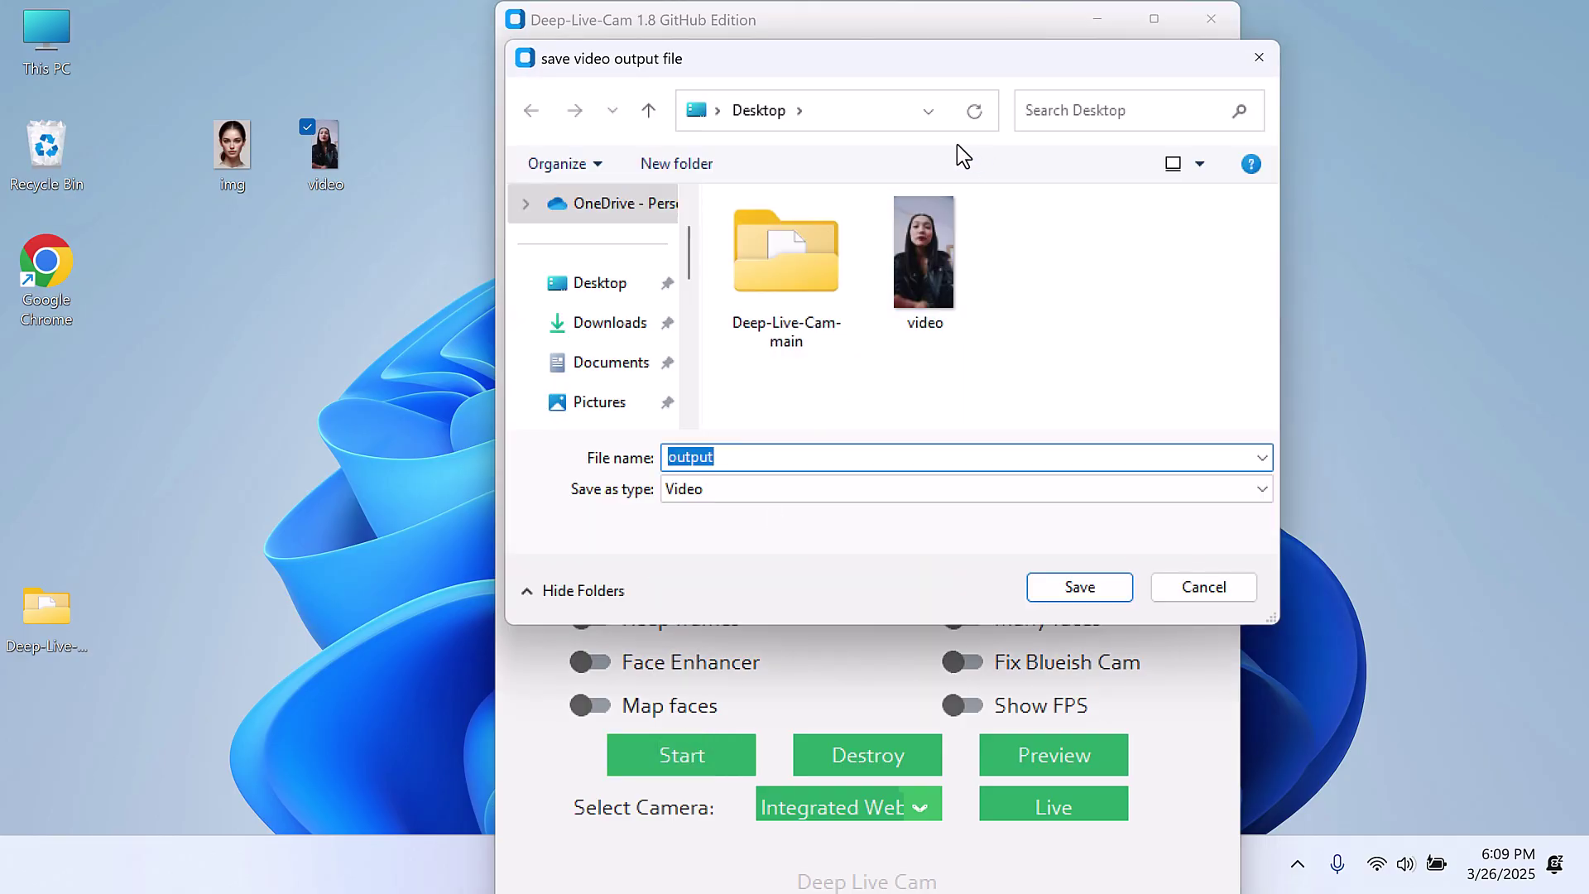
left_click(620, 297)
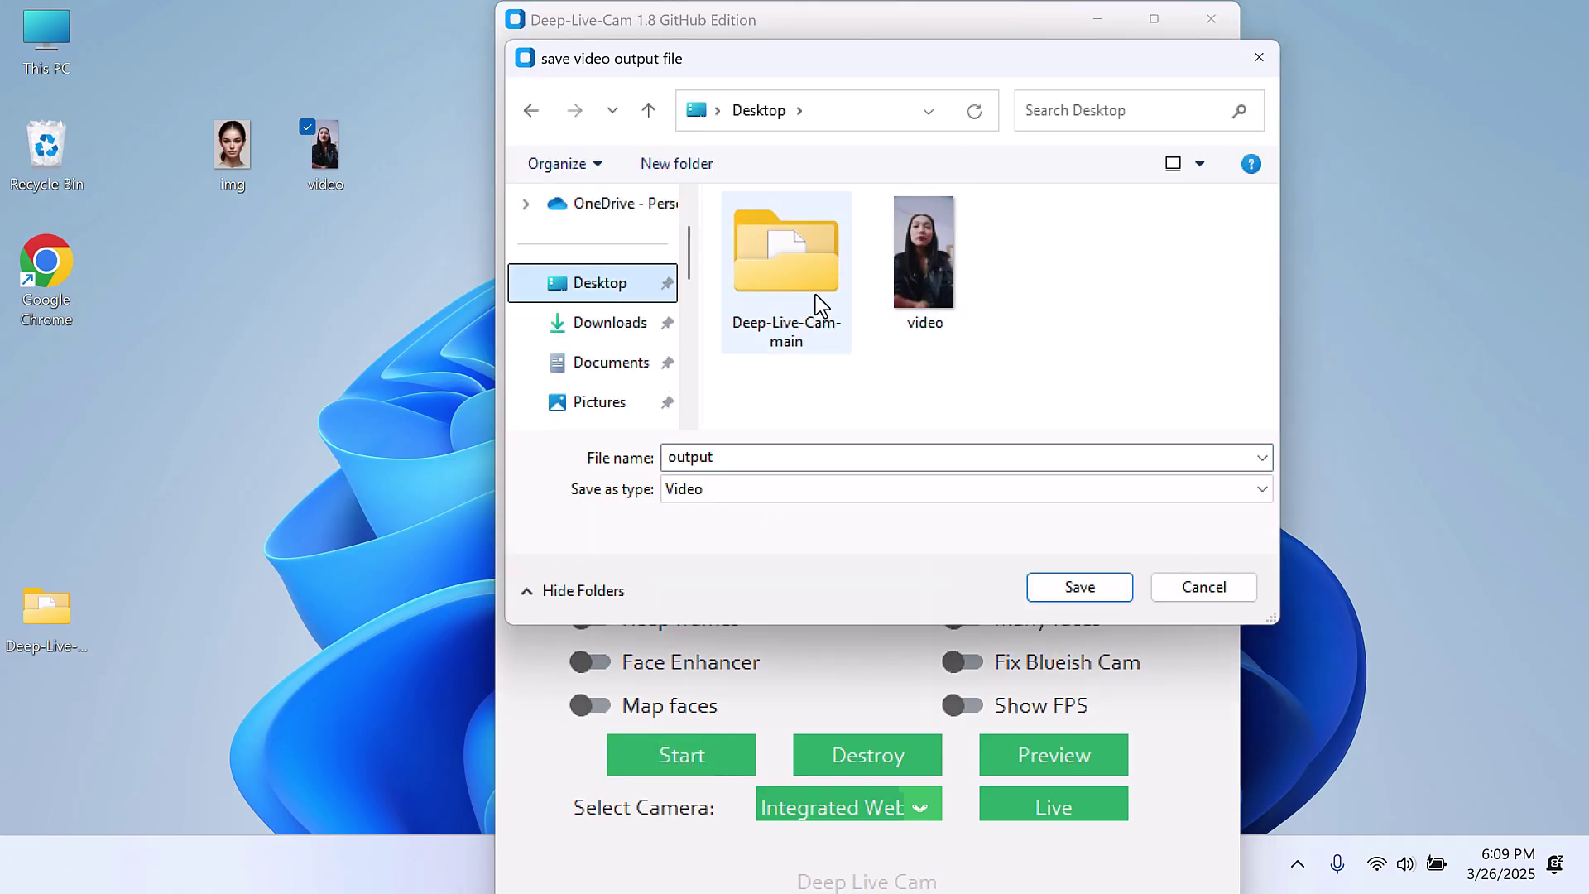
left_click(1084, 596)
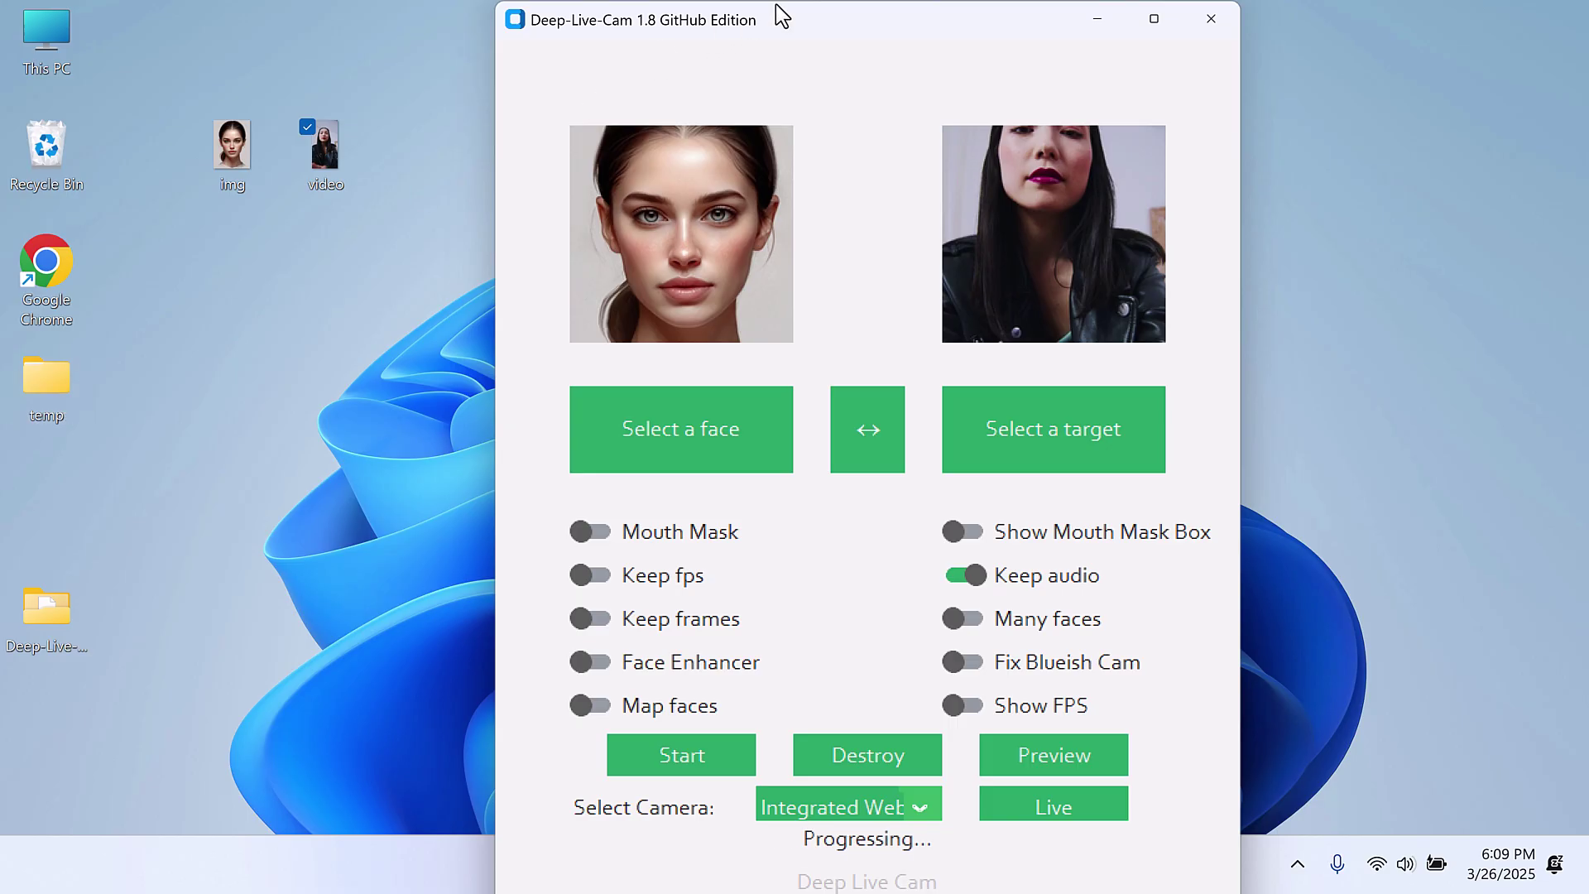
- Shift the Deep-Live-Cam window aside, follow the swap's processing log in a maximized Anaconda Prompt until it finishes, and minimize the prompt
left_click_drag(776, 11, 995, 17)
key("alt+Tab")
key("alt+Tab")
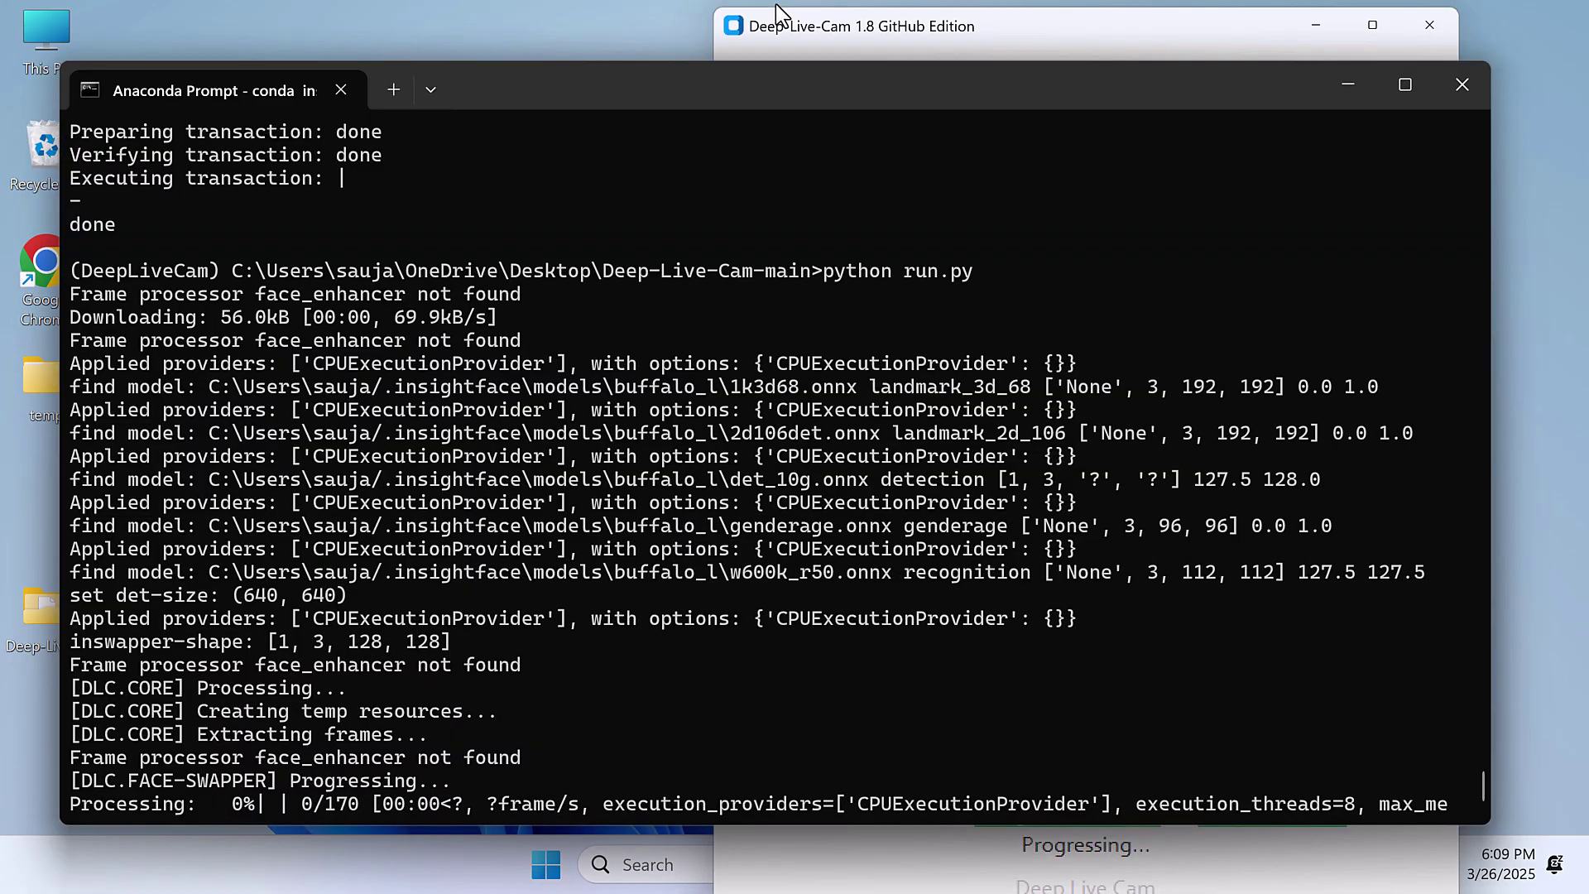
double_click(818, 87)
scroll(802, 402, "up", 8)
scroll(802, 403, "down", 8)
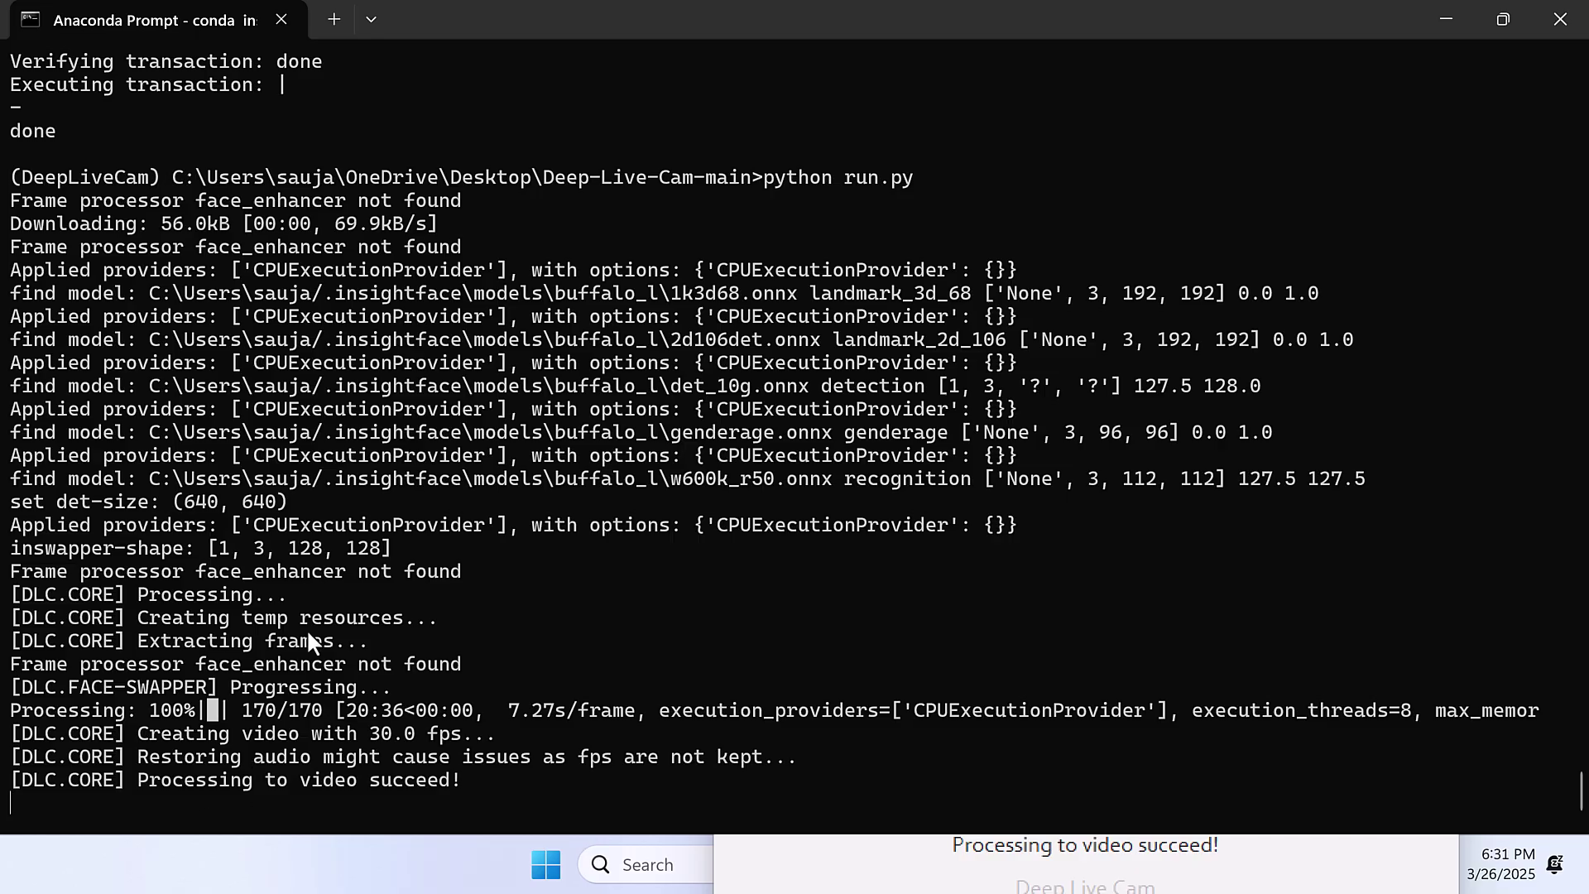
left_click(1434, 16)
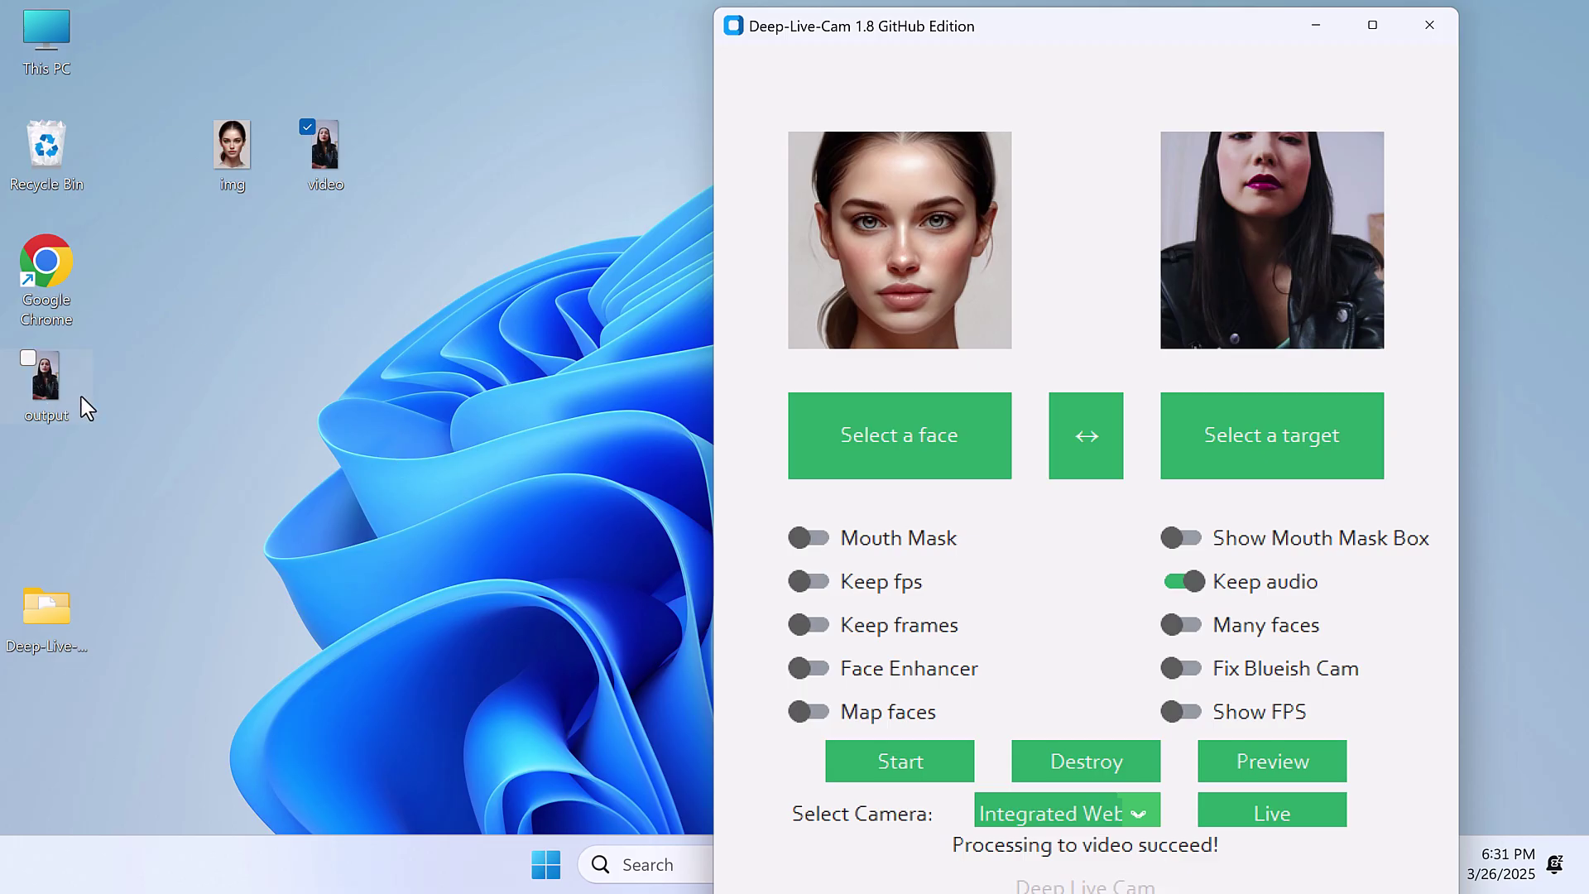
- Play the output video and the original video in Media Player to compare the faces, closing the player after each
left_click(56, 397)
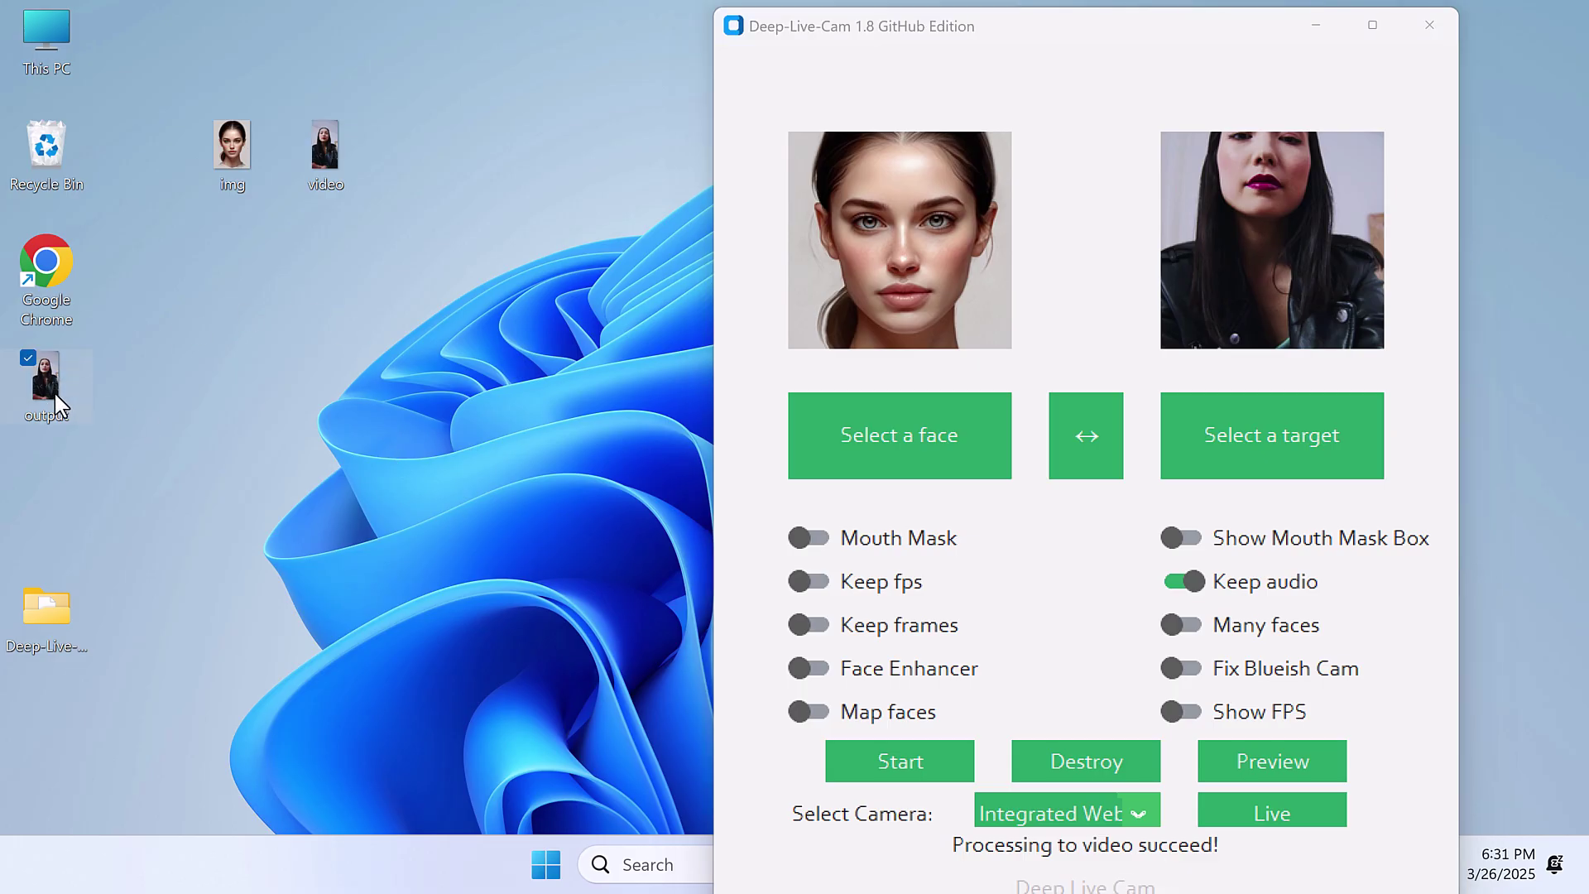
double_click(54, 394)
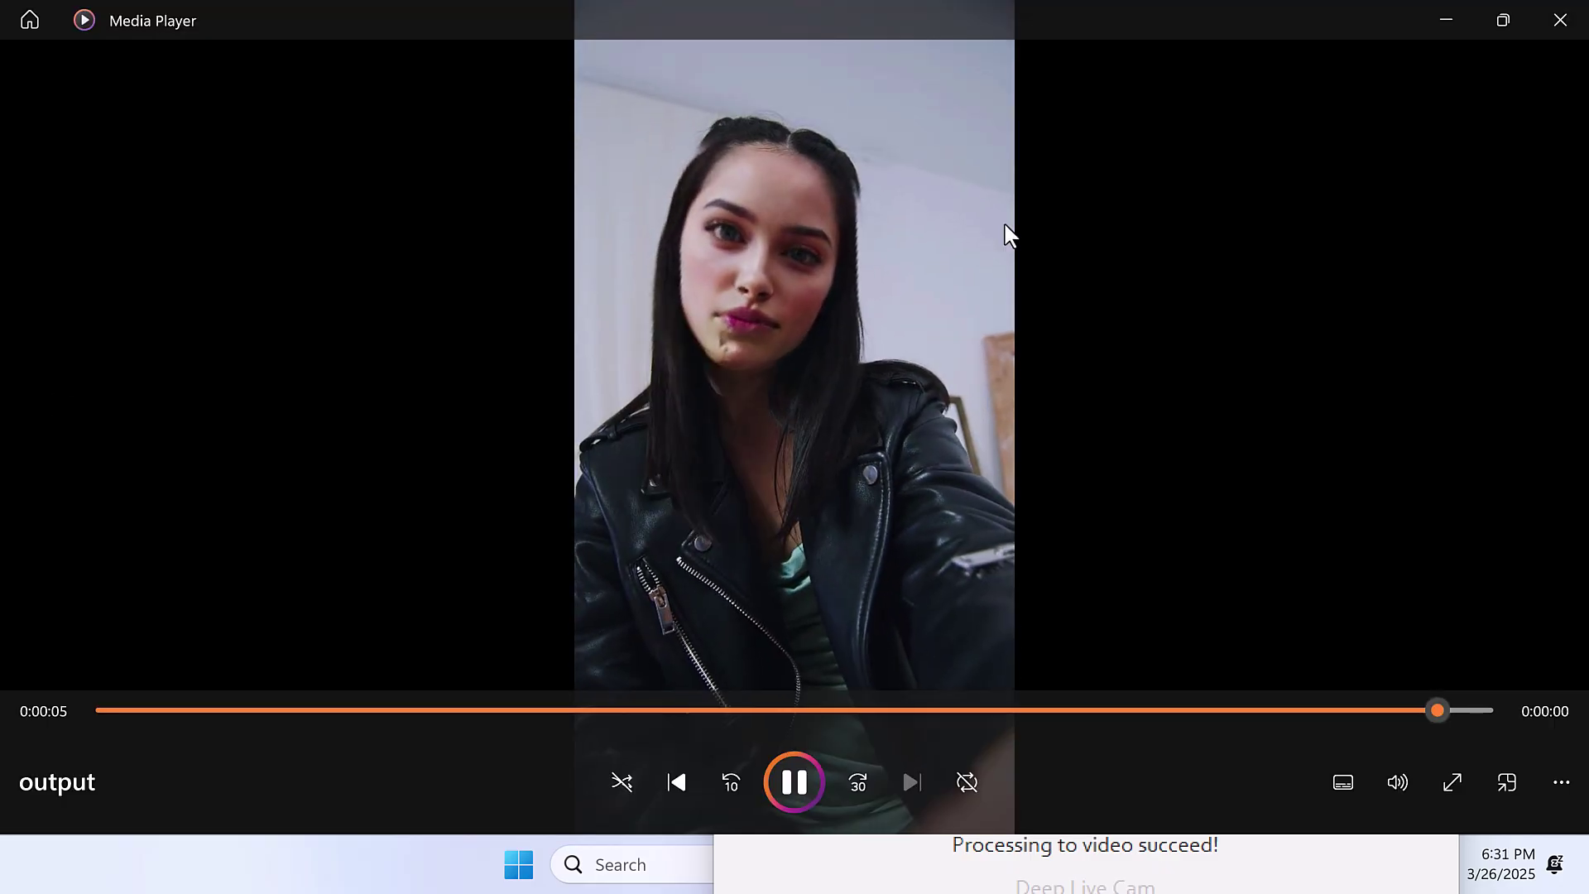
left_click(1559, 22)
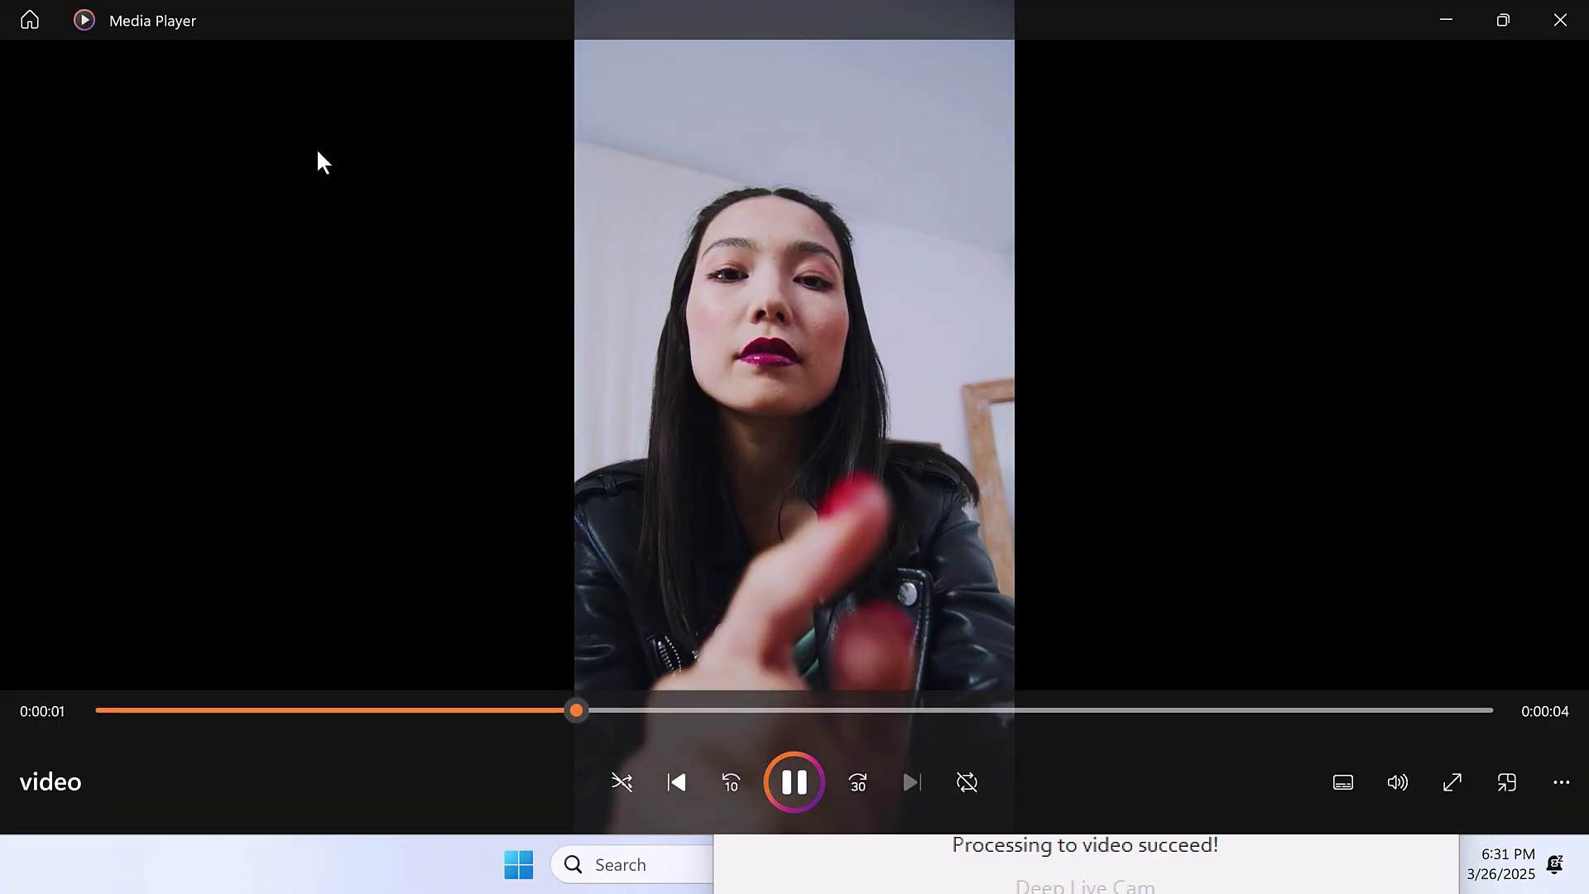
left_click(1559, 20)
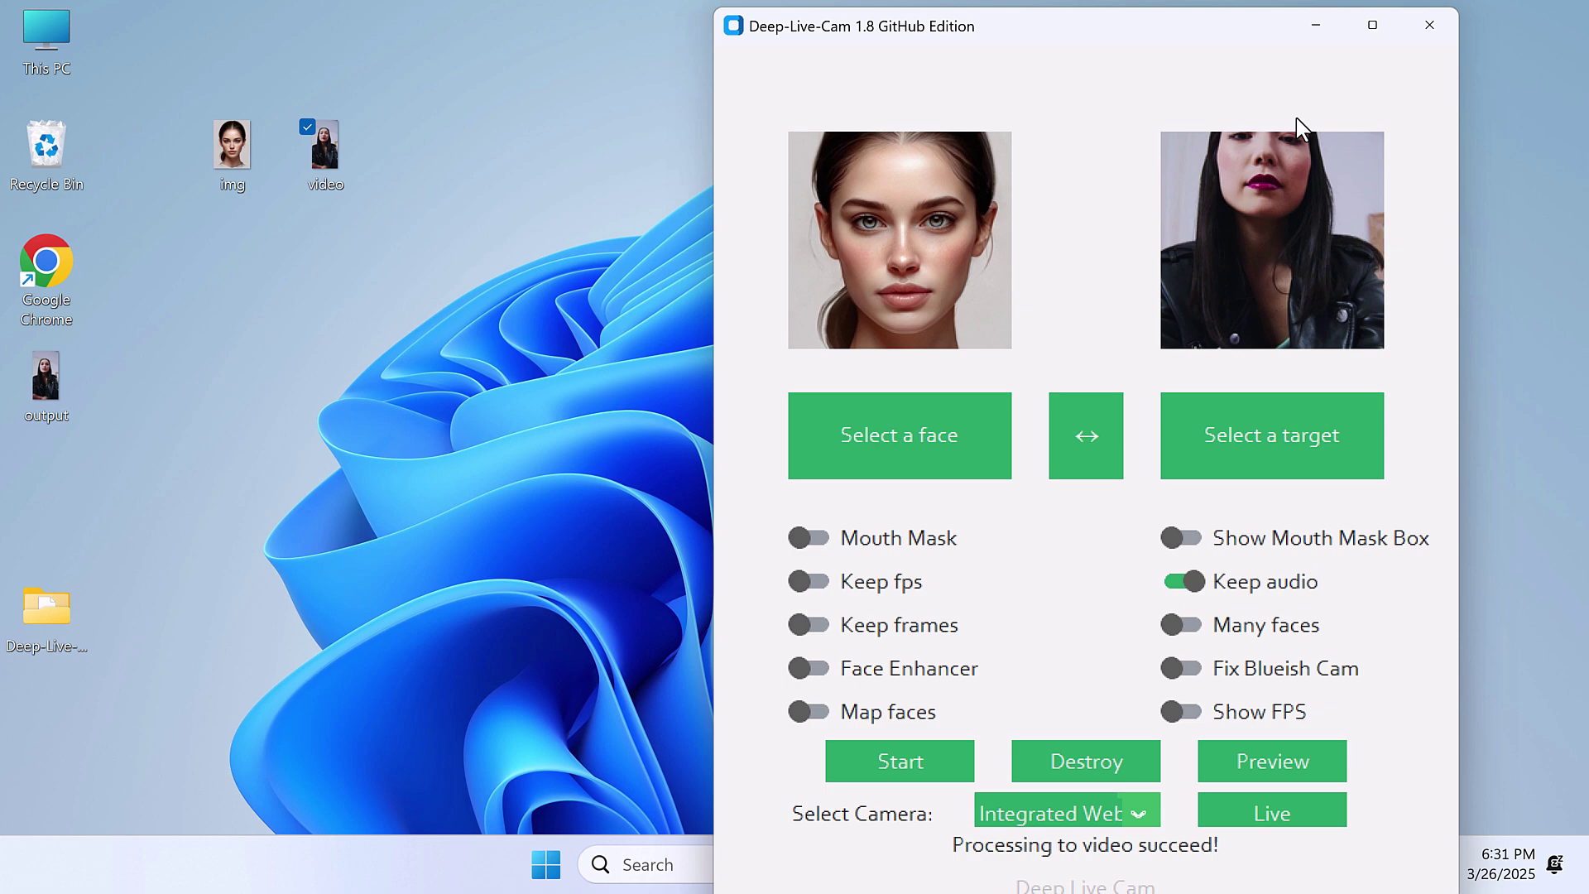
- Shut down Deep-Live-Cam with Destroy and close the Anaconda Prompt window
left_click(1073, 766)
left_click(1016, 865)
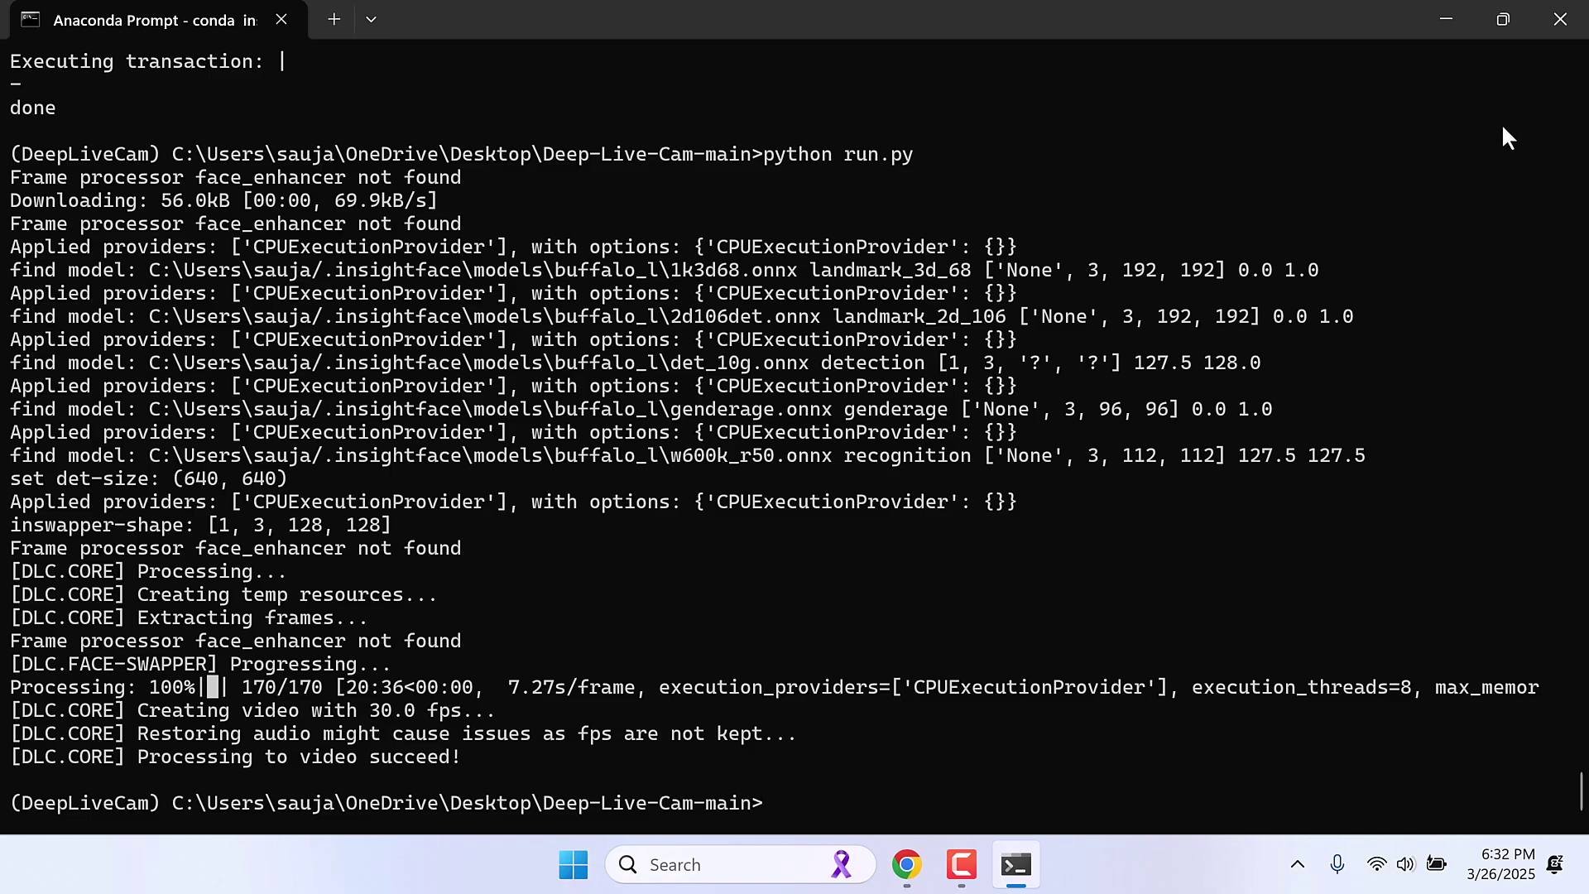
left_click(1560, 18)
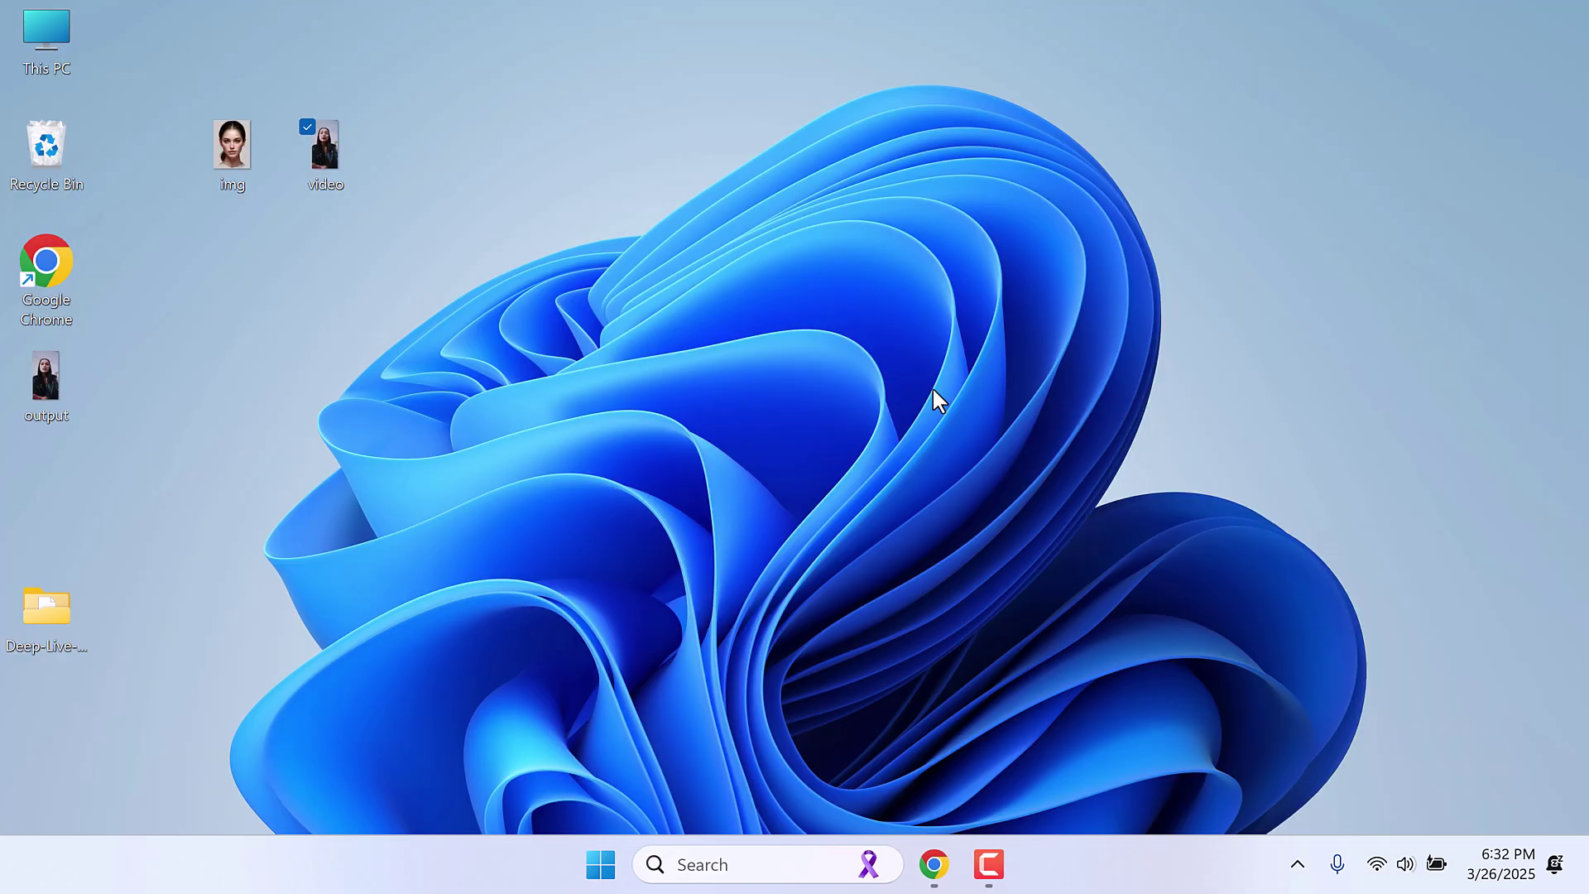
- Open a new Anaconda Prompt and activate the DeepLiveCam environment with conda activate DeepLiveCam
left_click(604, 865)
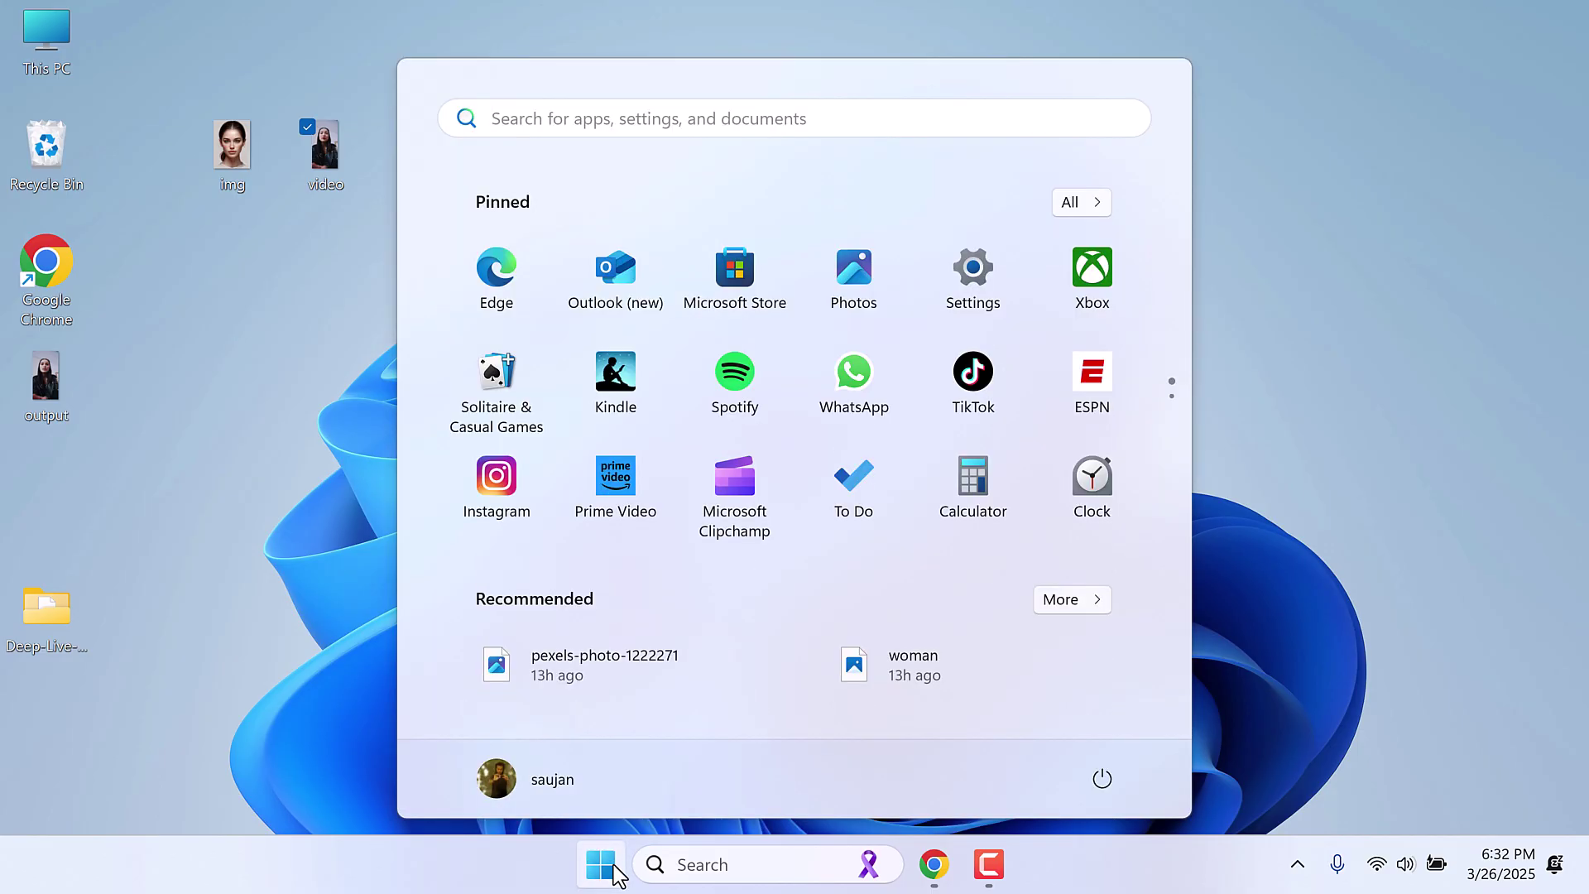
type("anac")
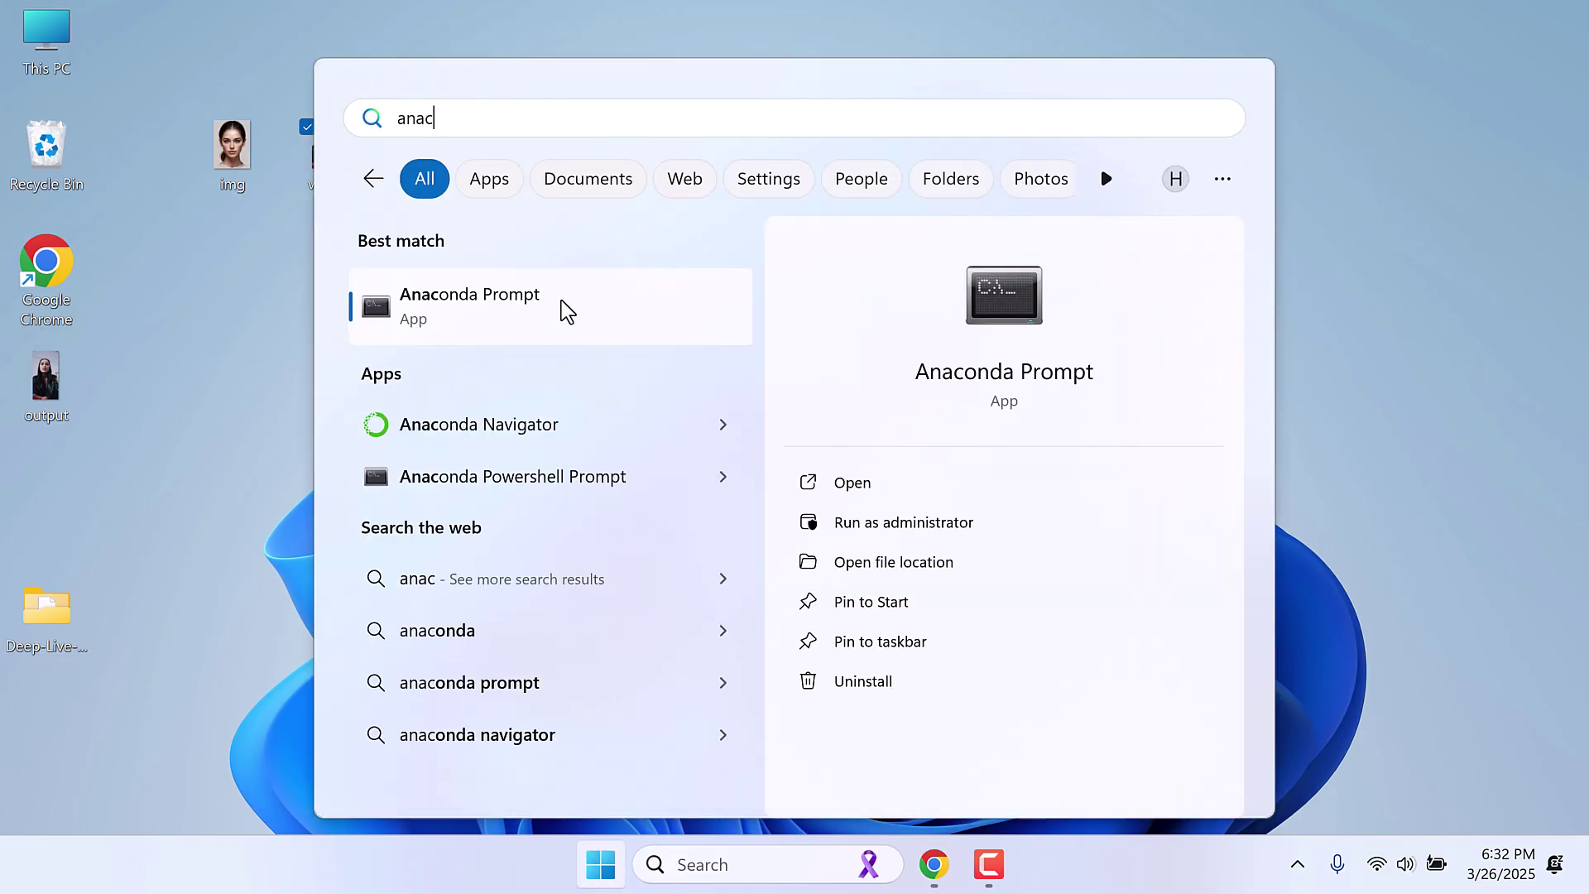
left_click(567, 310)
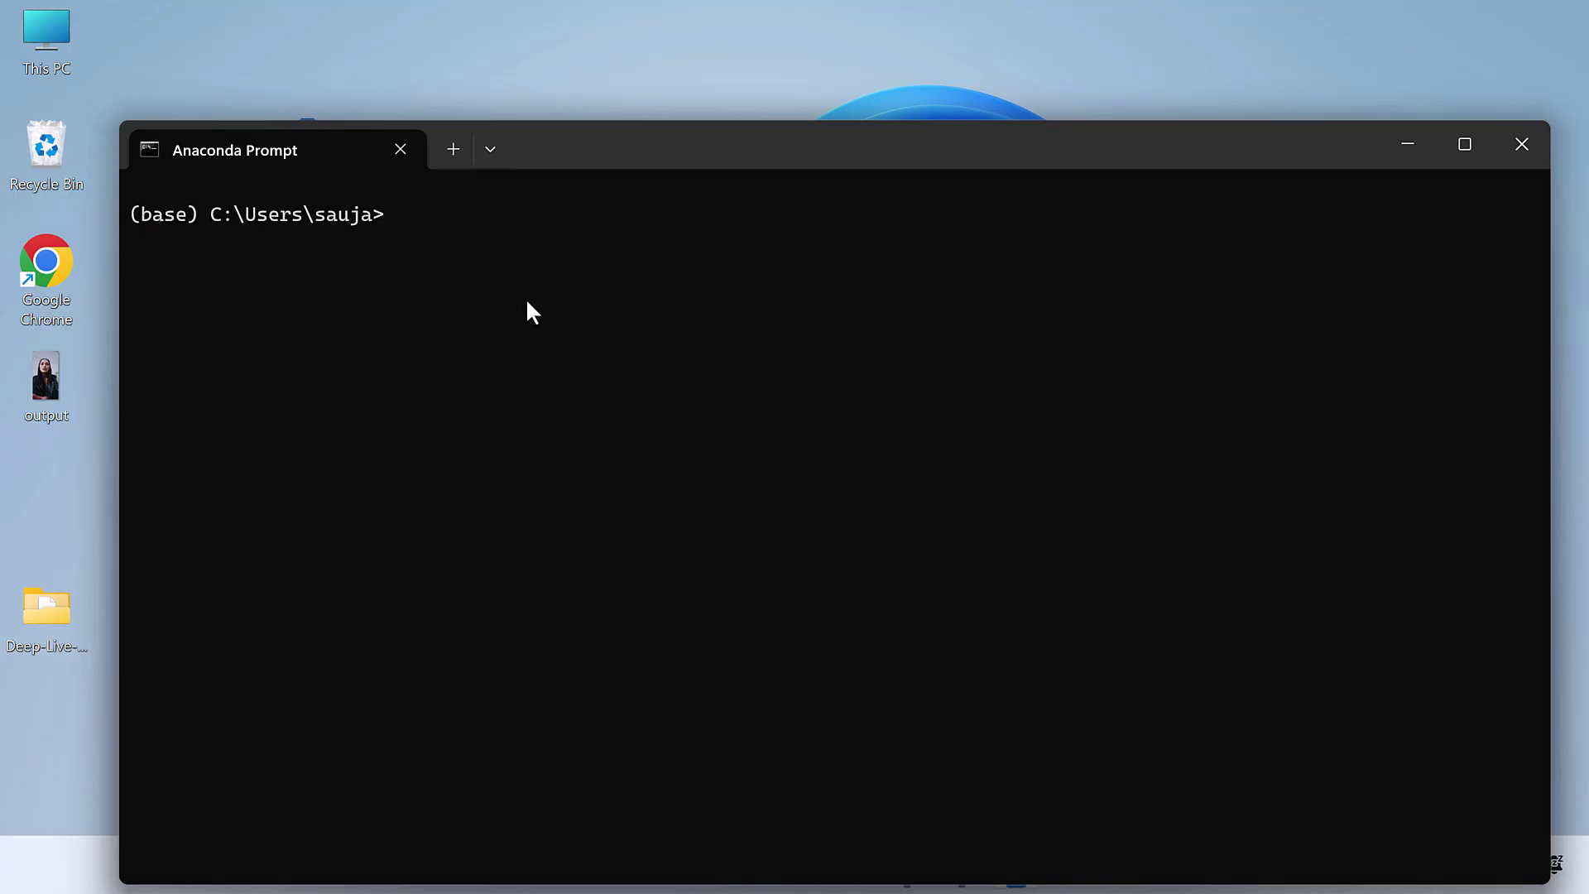
type("conda activate DeepLiveCam")
key("Return")
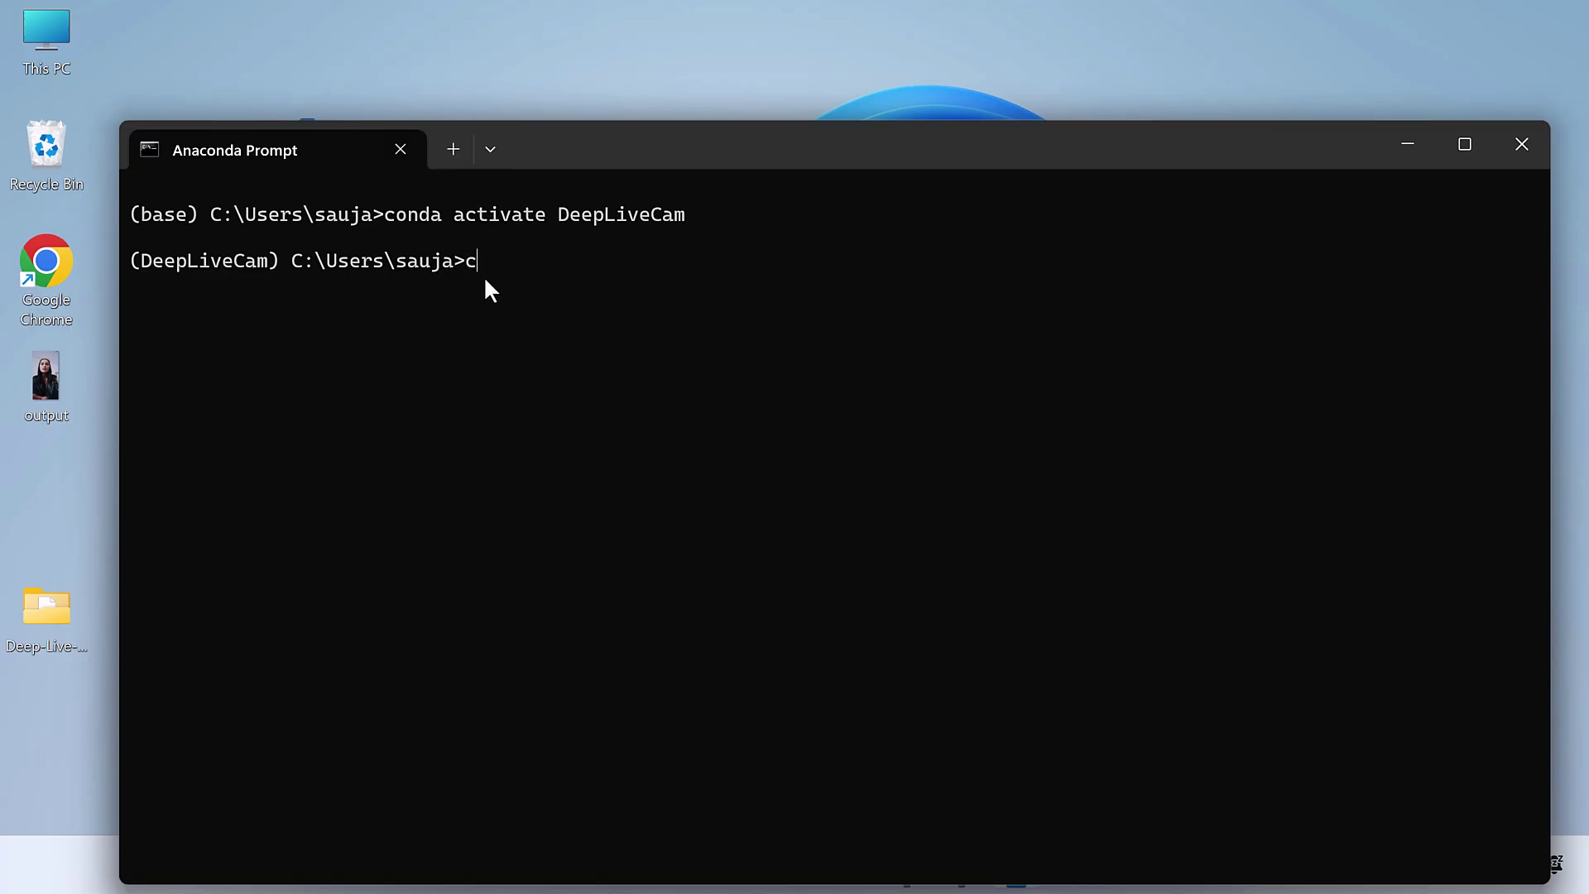
- Change the prompt's directory to the Deep-Live-Cam-main desktop folder using its copied path, and launch the program with python run.py
double_click(46, 608)
left_click(758, 68)
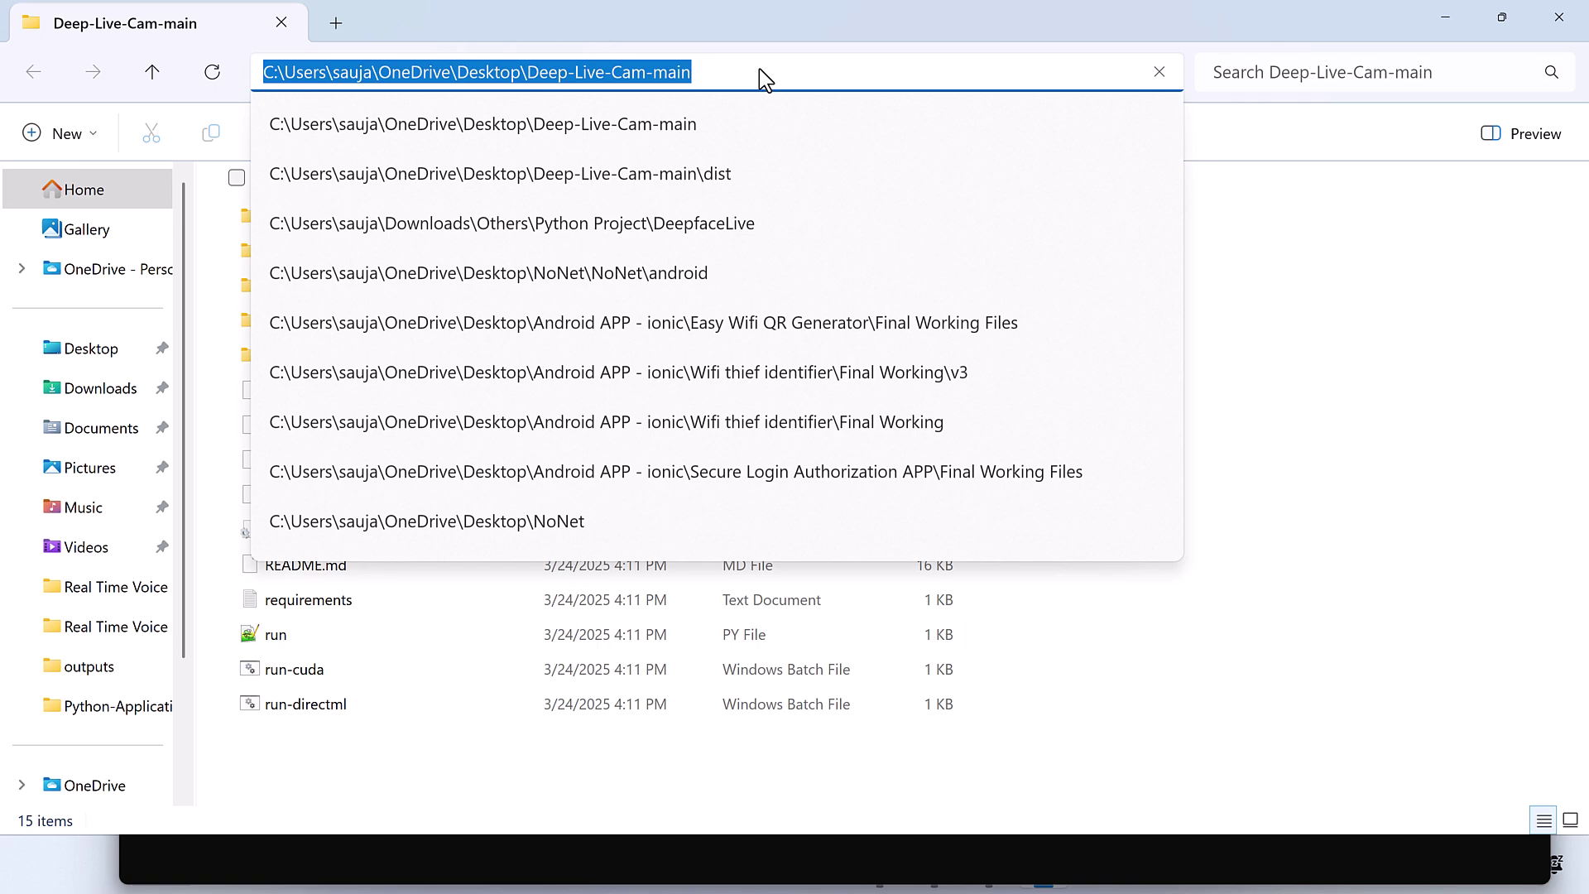
right_click(666, 75)
left_click(718, 135)
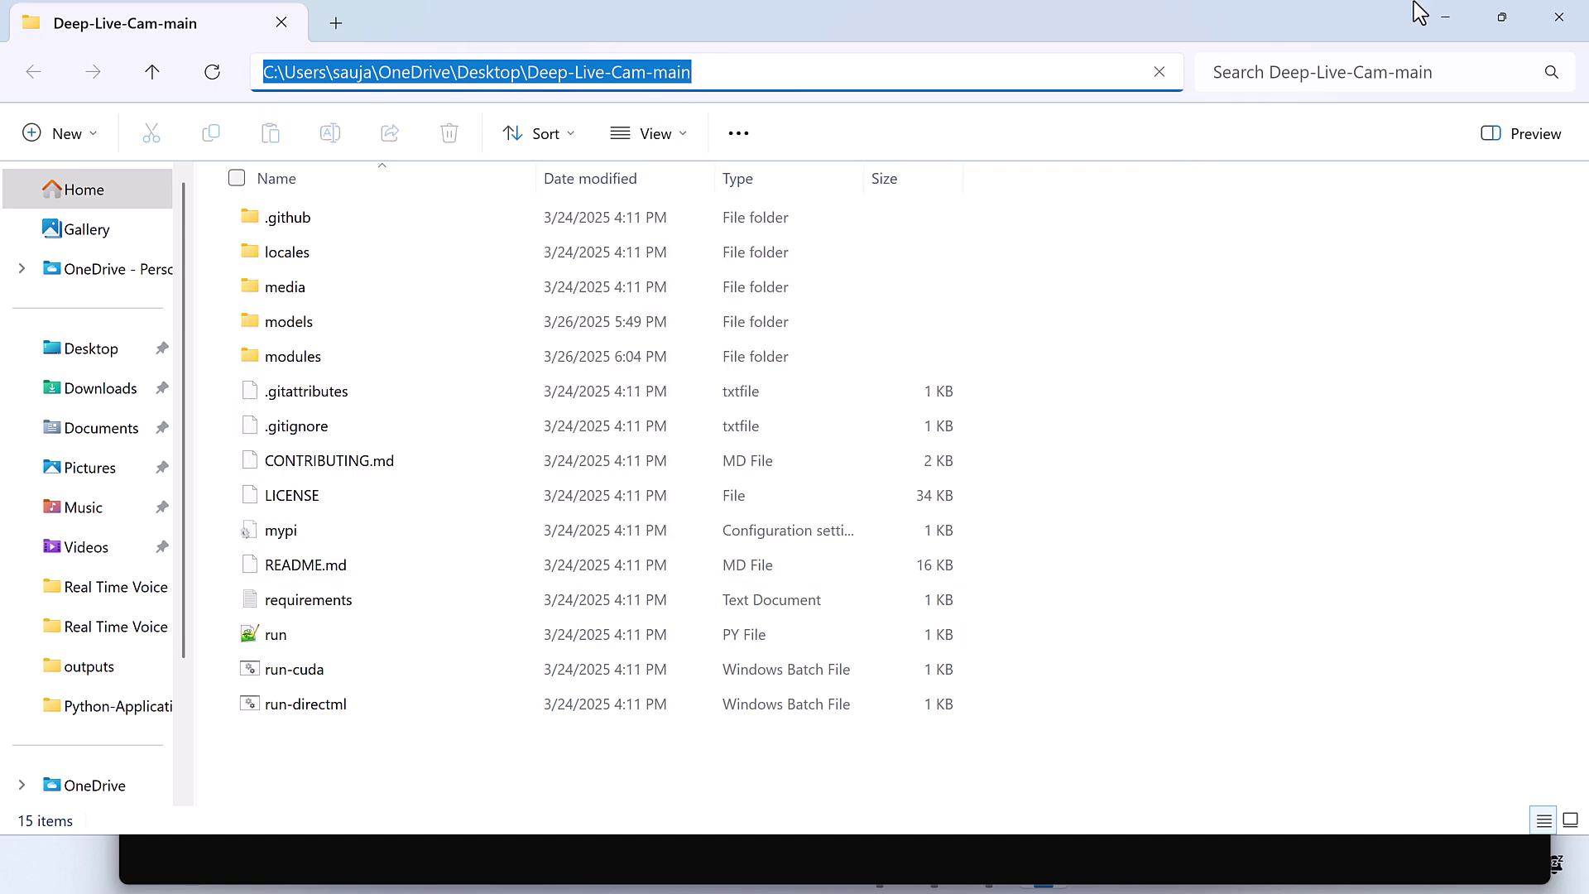
left_click(1584, 23)
key("ctrl+v")
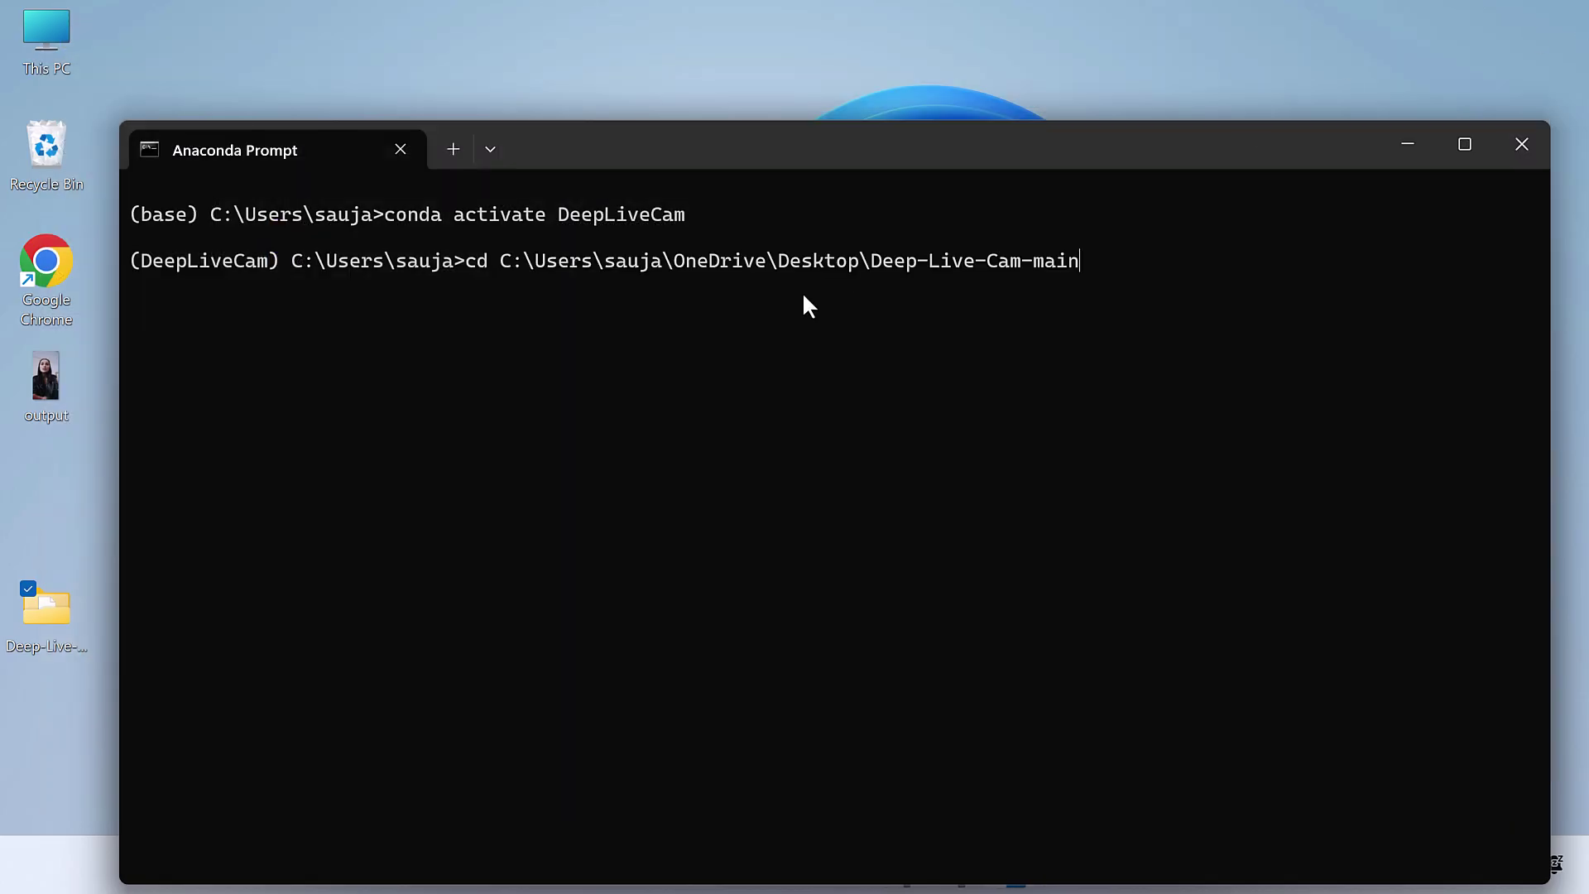
key("Return")
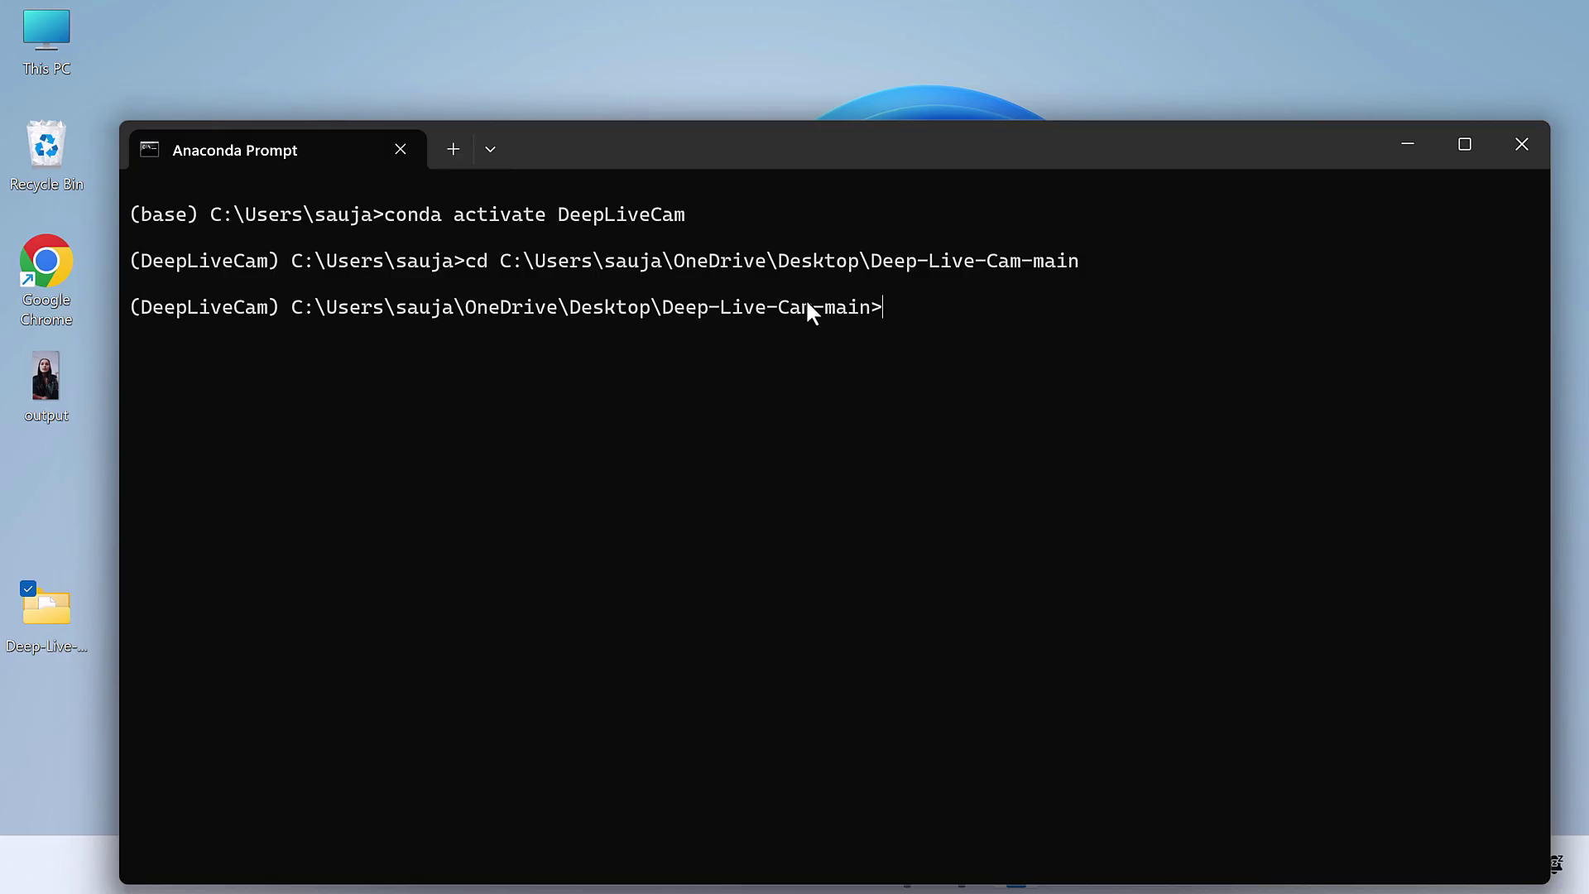
type("python run.py")
key("Return")
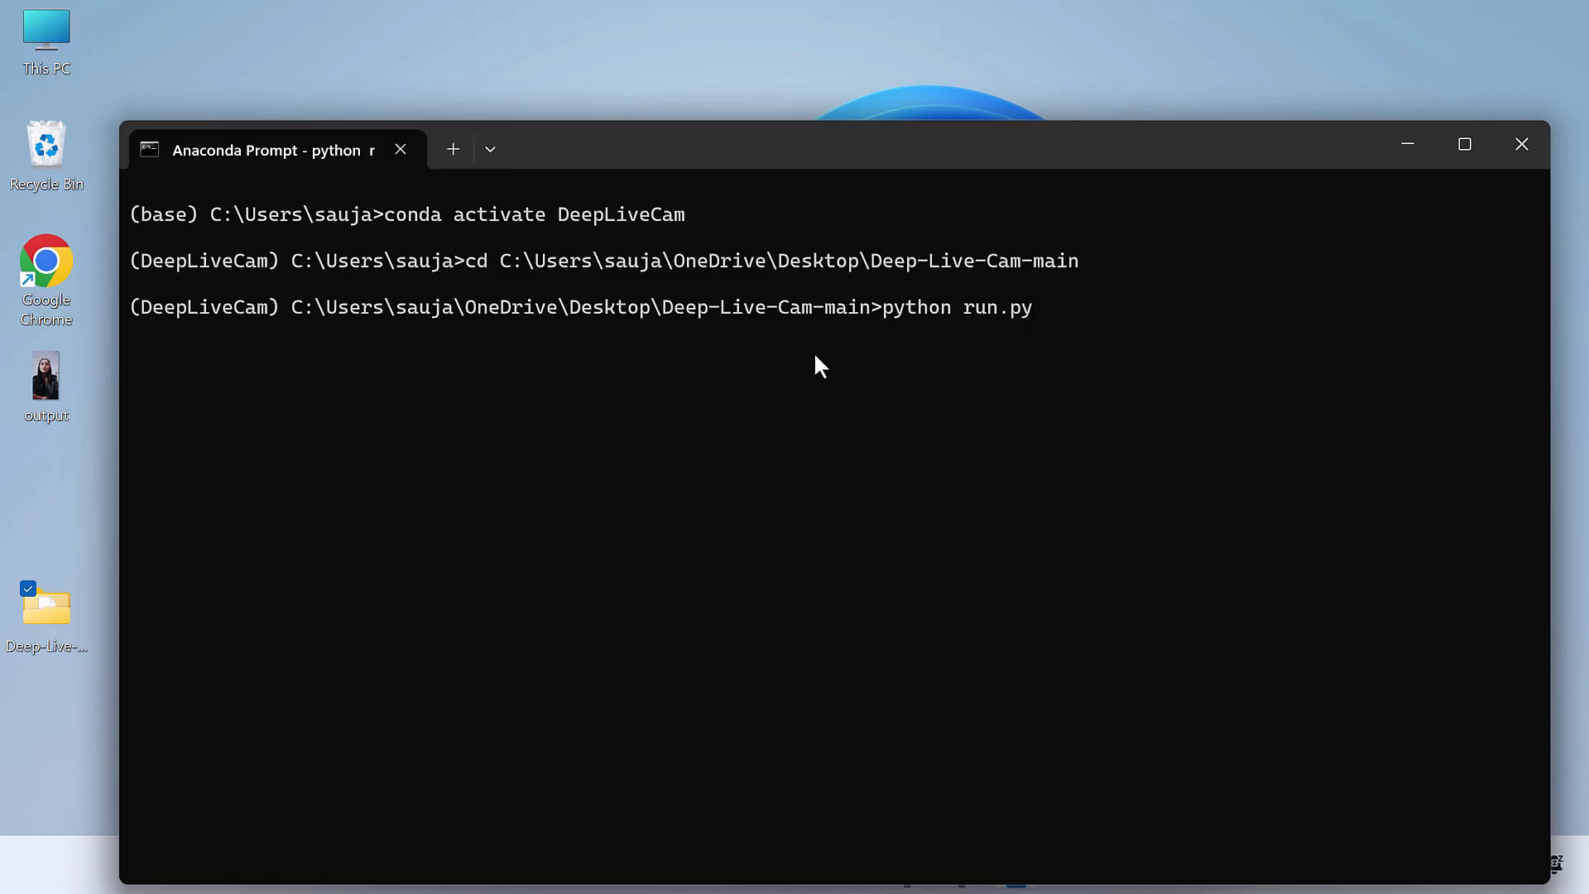